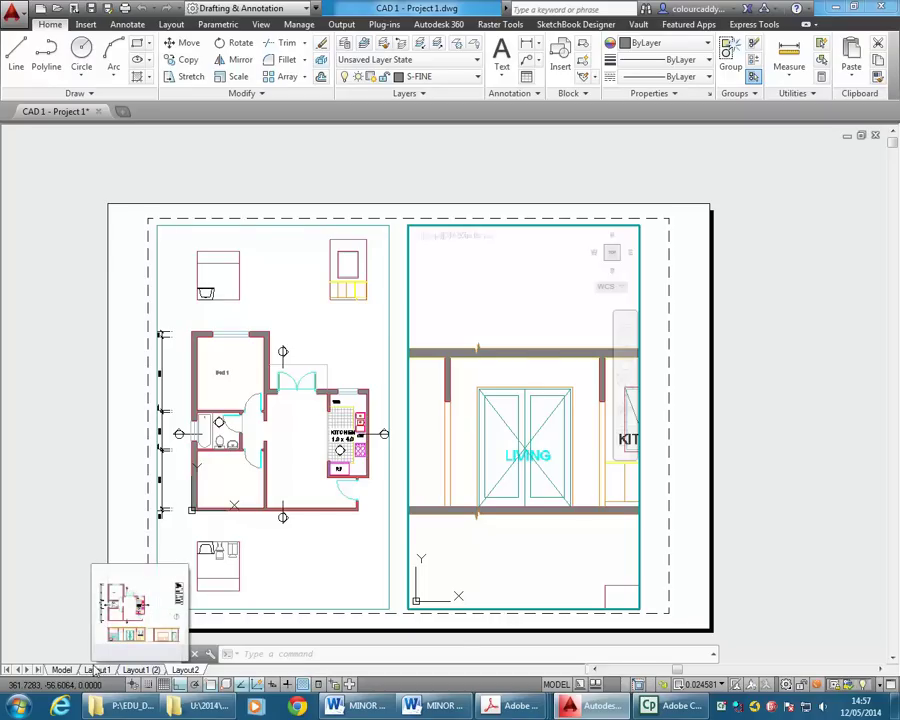
# - Look through the Layout1, Layout1 (2) and Layout2 sheets, then return to Model space
pyautogui.click(97, 669)
pyautogui.click(140, 669)
pyautogui.click(184, 669)
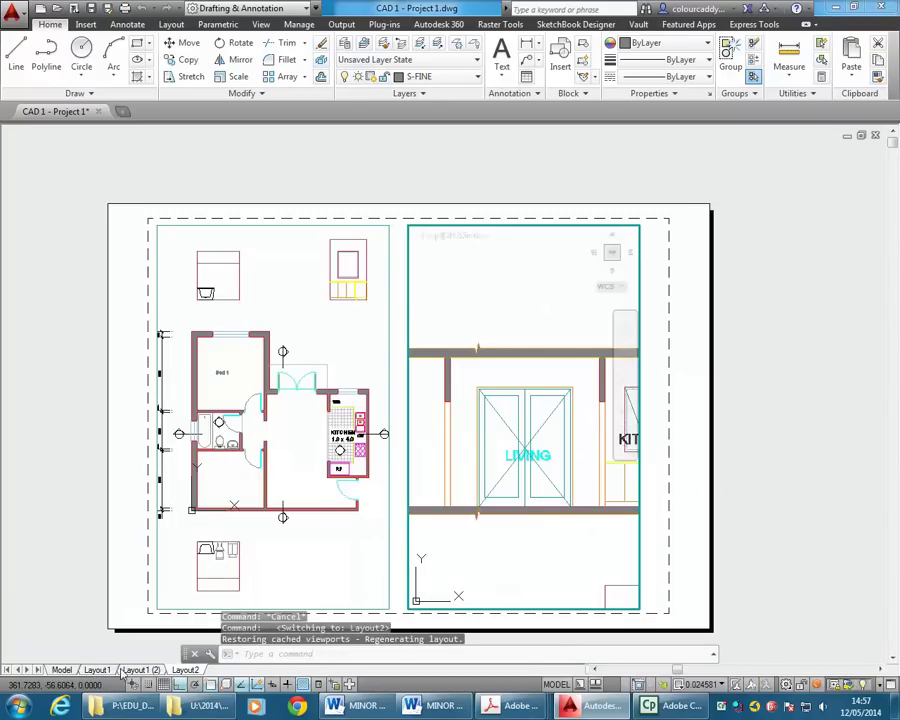
pyautogui.click(61, 669)
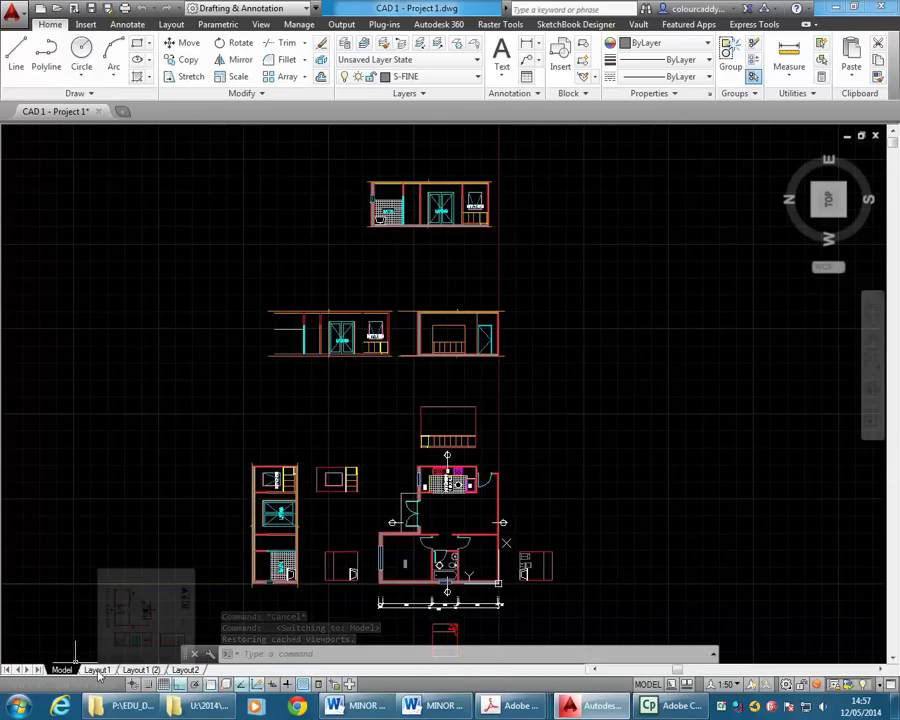
# - Create a new layout from the layout-tab menu and open Layout3
pyautogui.rightClick(97, 671)
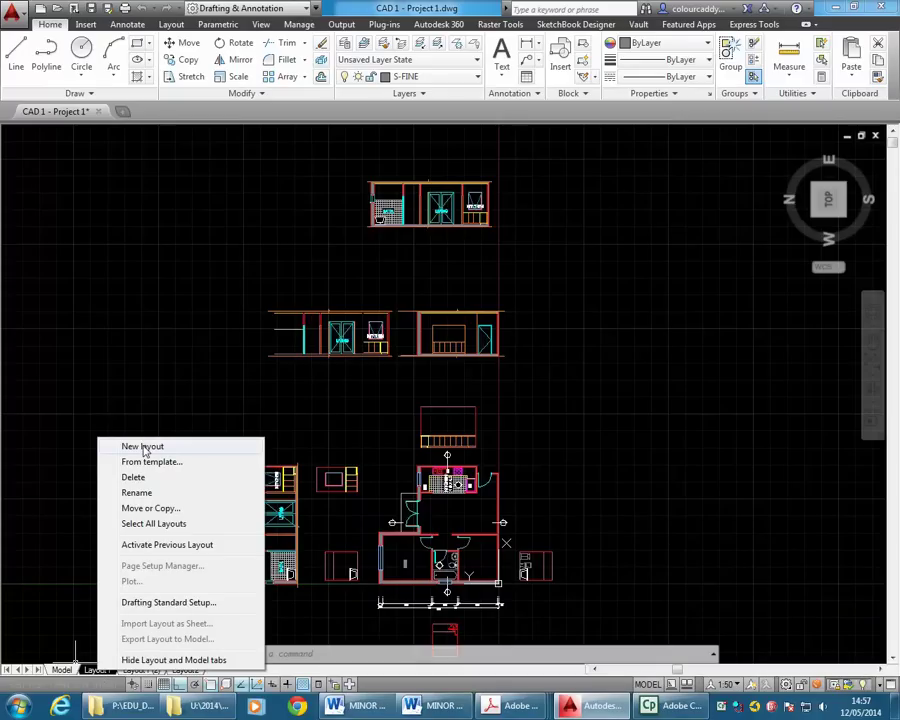
pyautogui.click(145, 448)
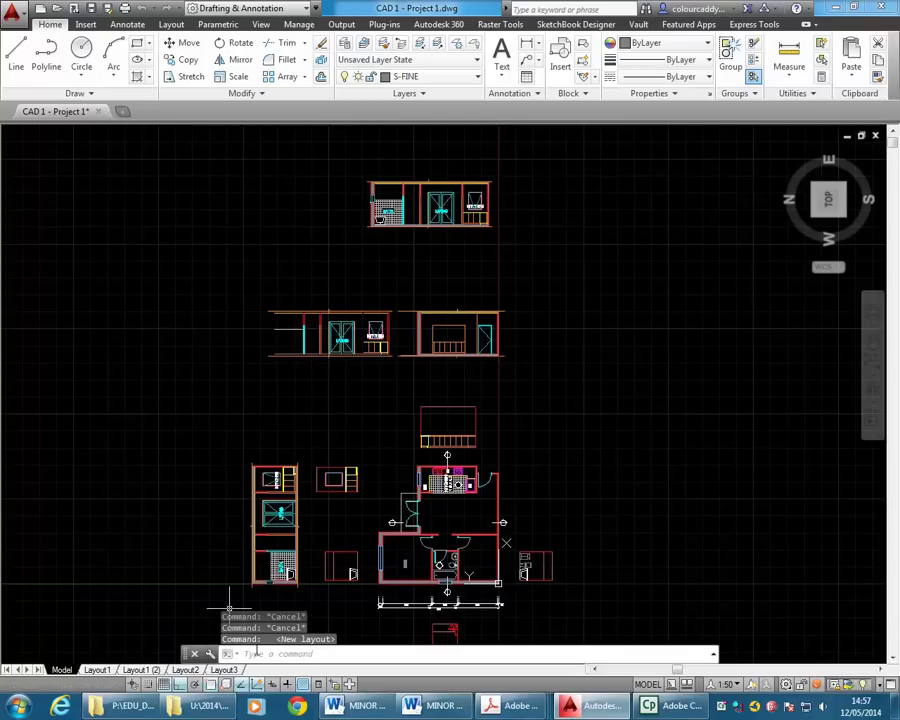
pyautogui.click(224, 670)
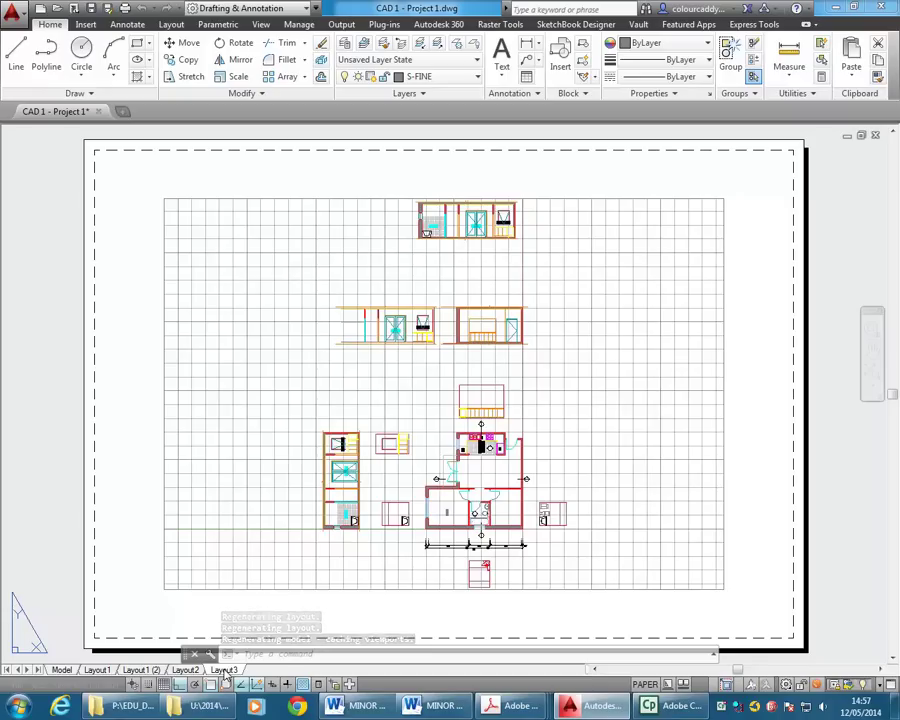
# - Rename the Layout3 tab to 'A3 Cover Page'
pyautogui.rightClick(224, 674)
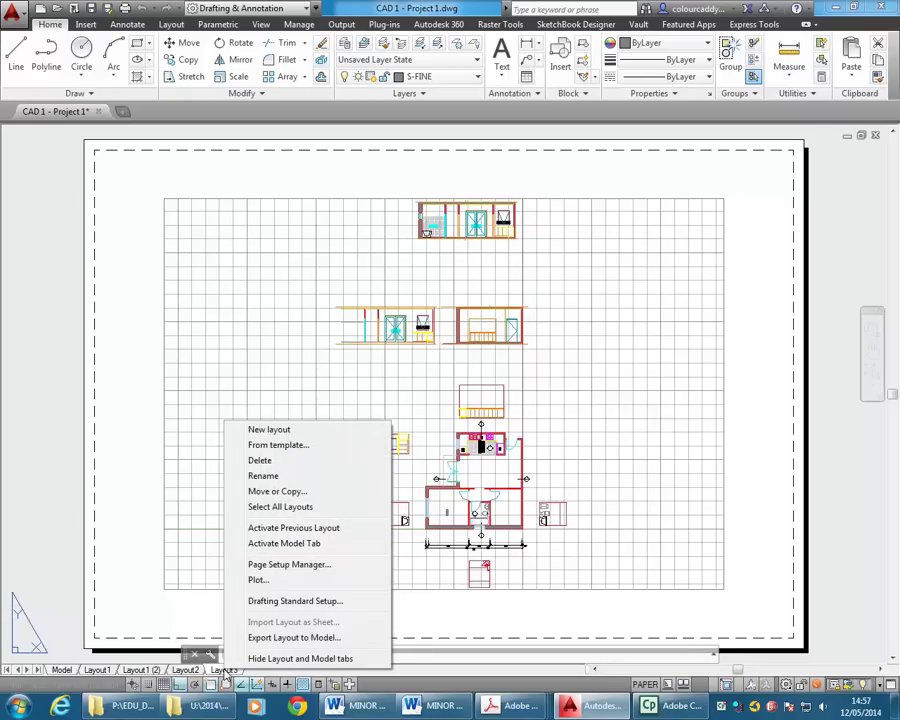
pyautogui.click(268, 476)
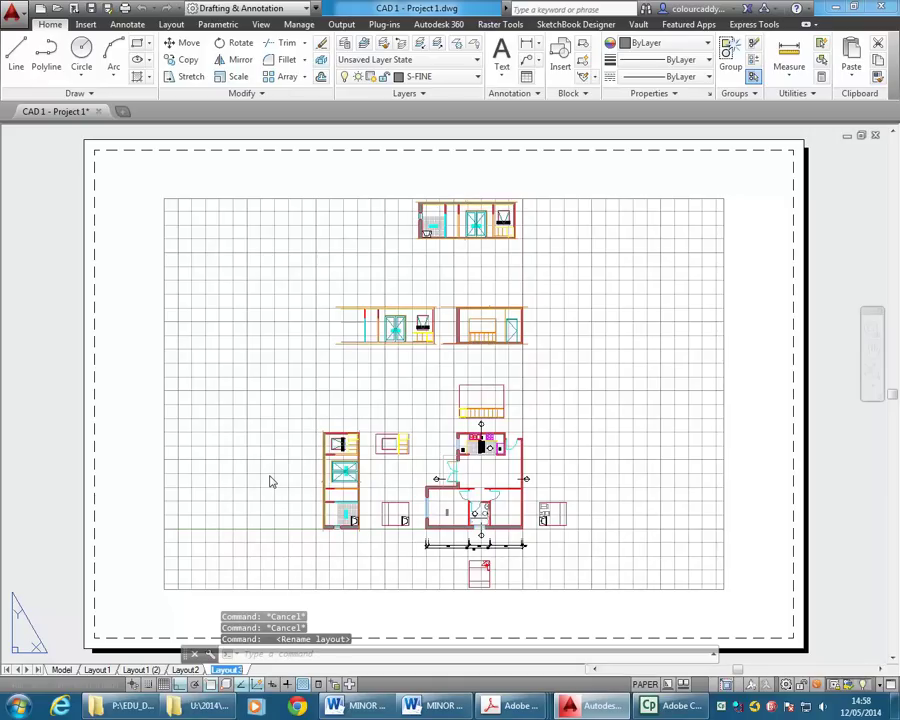
pyautogui.write('A3')
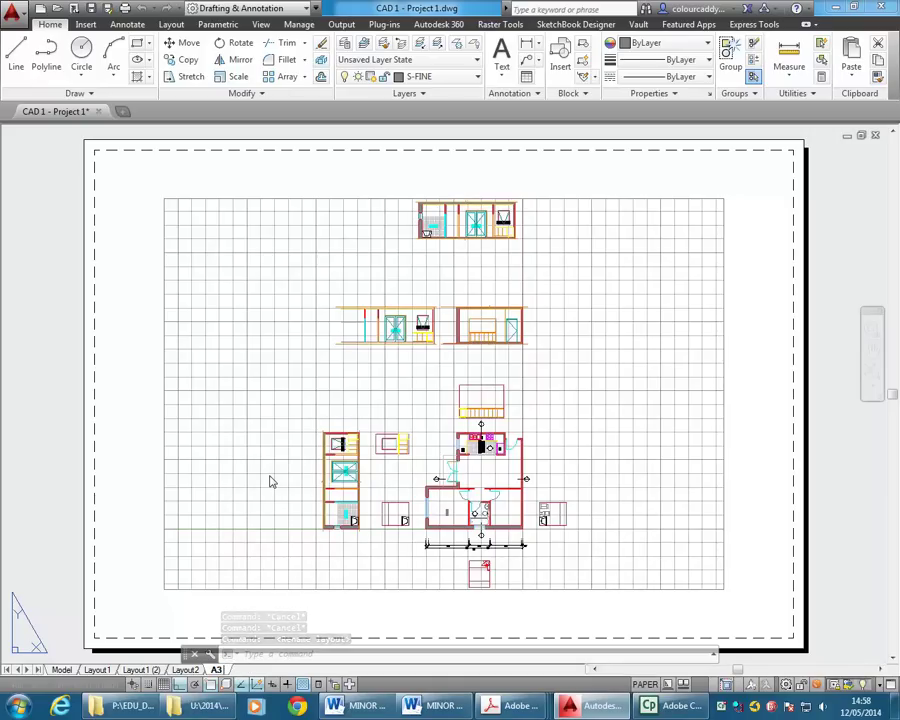
pyautogui.write(' C')
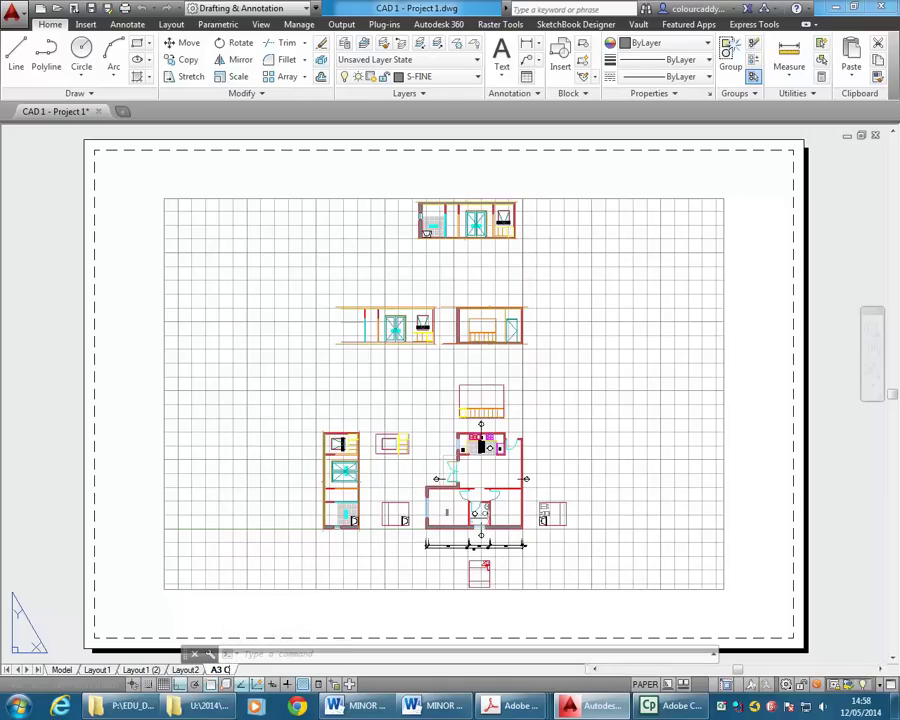
pyautogui.write('over Page')
pyautogui.press('Return')
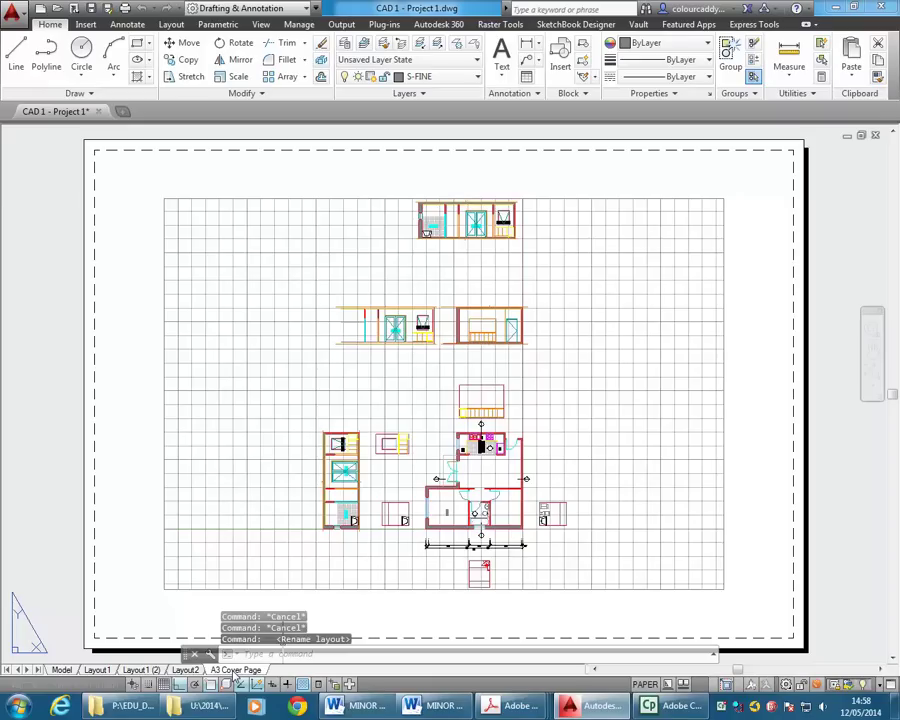
# - Open the Page Setup Manager from the A3 Cover Page tab's menu
pyautogui.rightClick(233, 672)
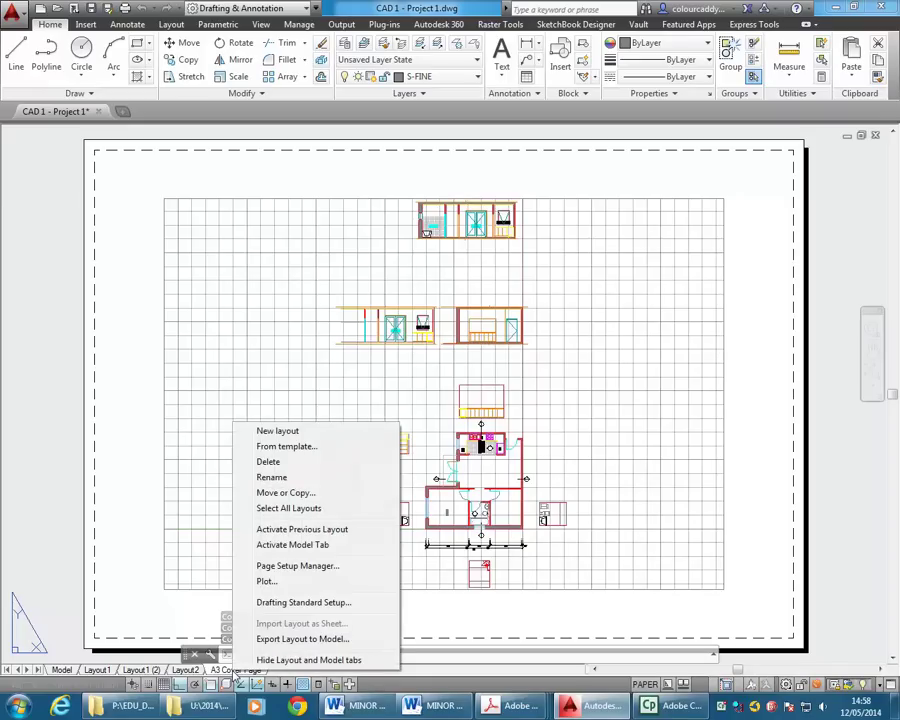
pyautogui.click(297, 566)
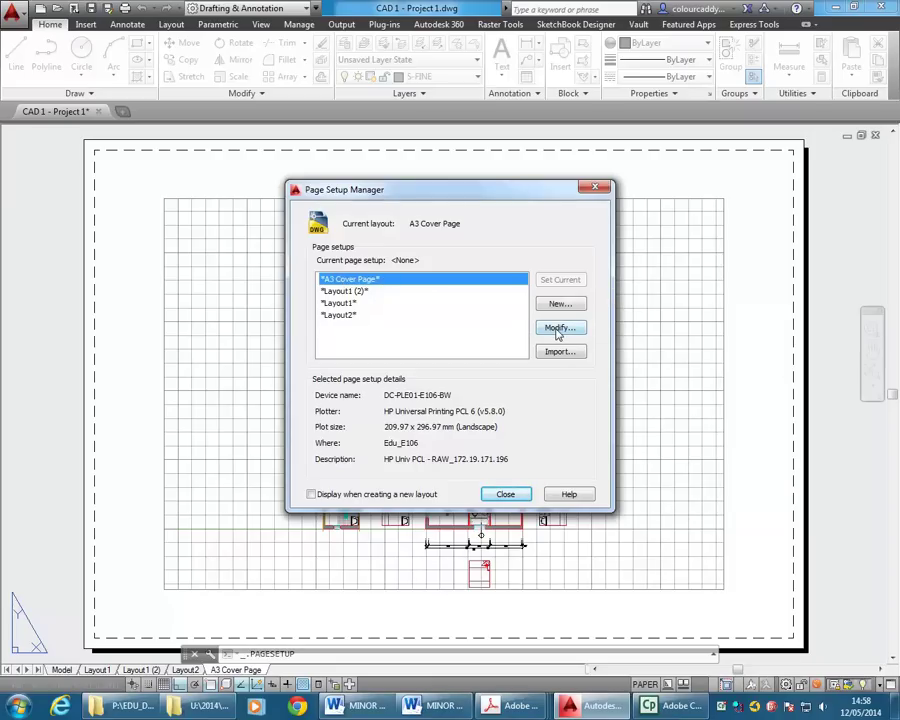
# - Modify the page setup to use the Adobe PDF printer and A3 paper
pyautogui.click(555, 328)
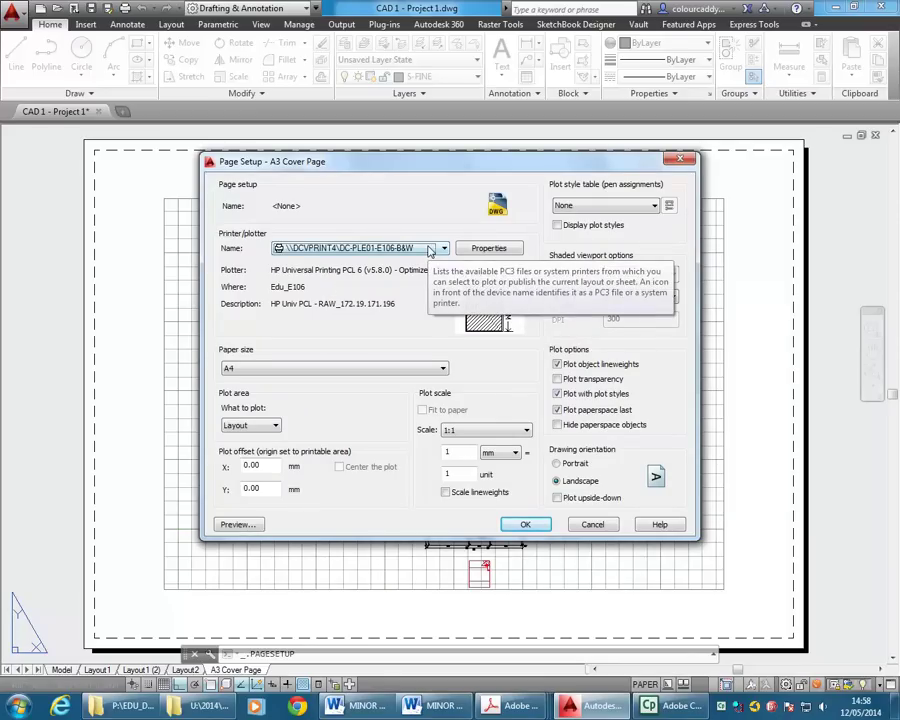
pyautogui.click(432, 251)
pyautogui.scroll(2, 443, 281)
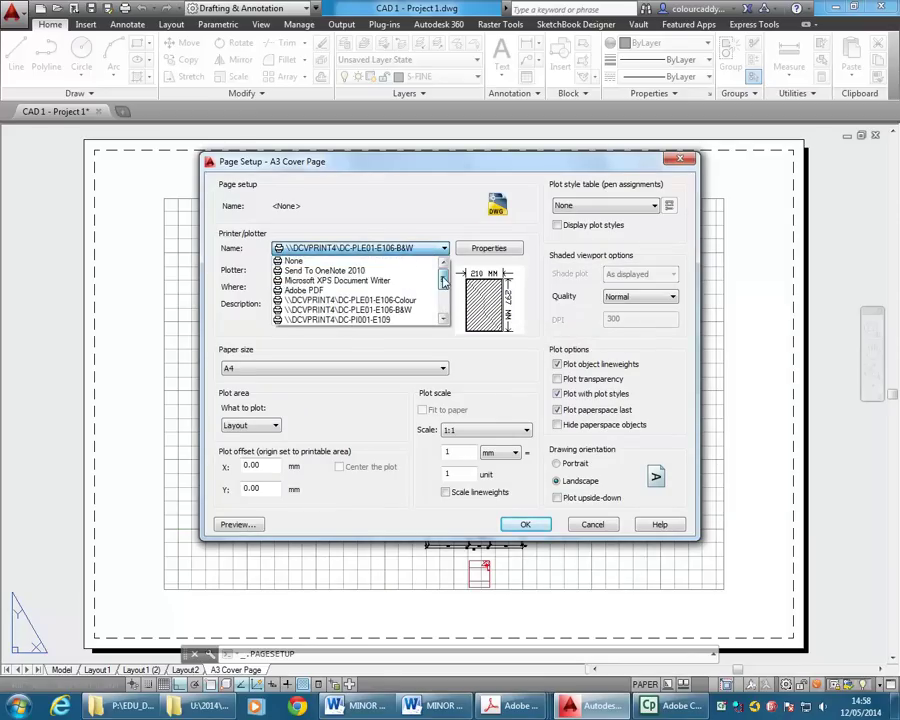
pyautogui.scroll(-1, 443, 283)
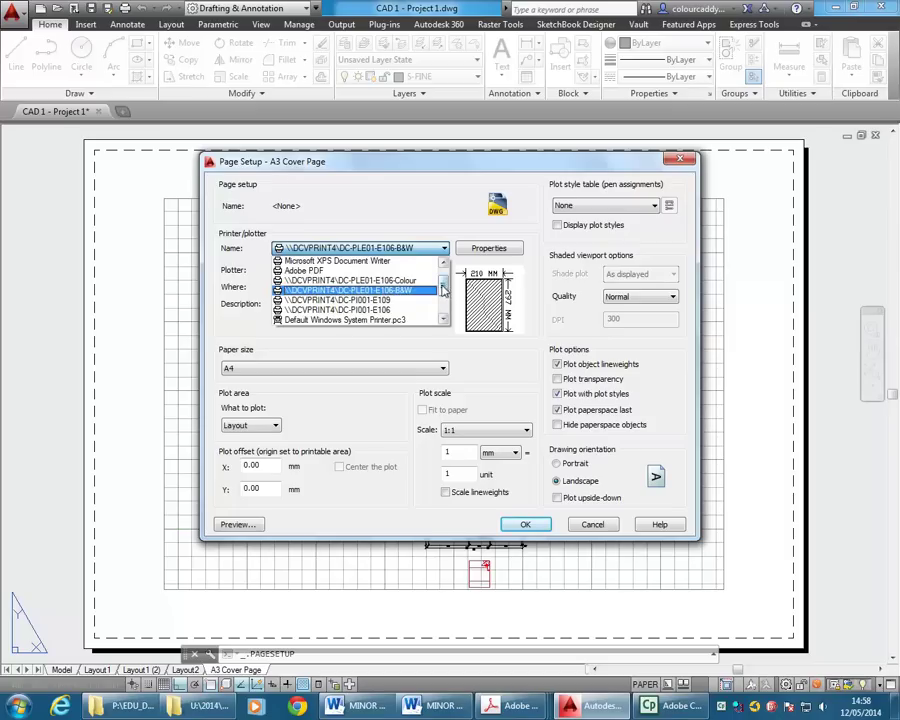
pyautogui.moveTo(443, 291); pyautogui.dragTo(444, 304)
pyautogui.scroll(2, 443, 304)
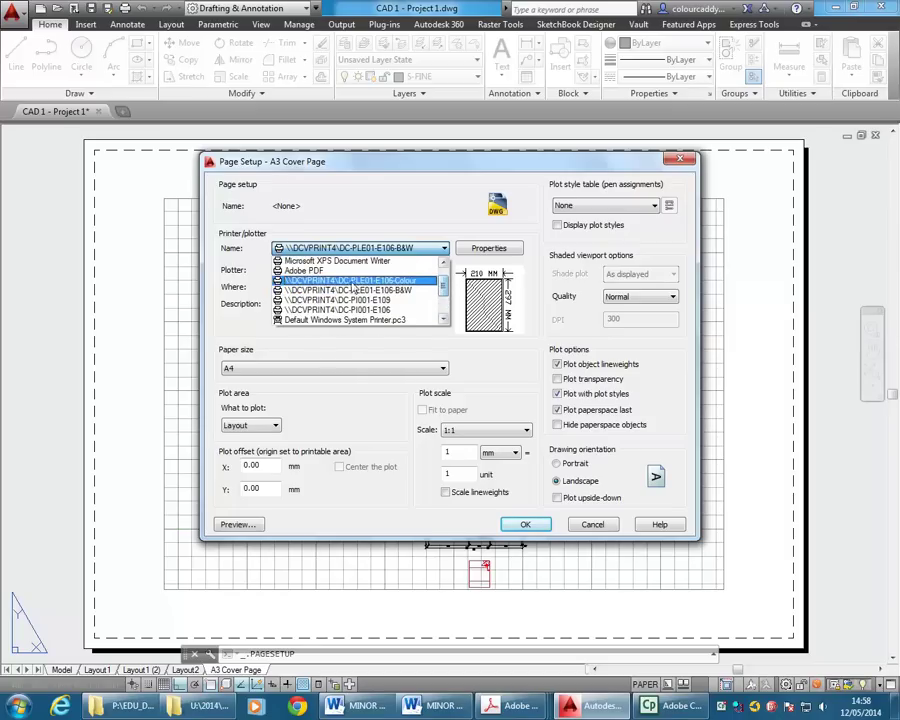
pyautogui.click(320, 272)
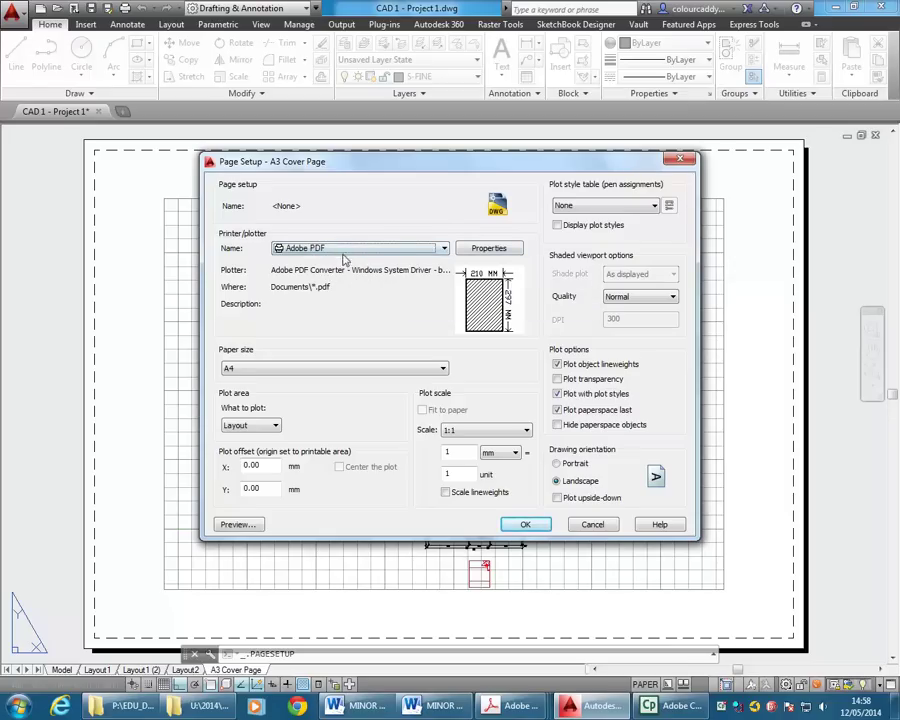
pyautogui.click(385, 372)
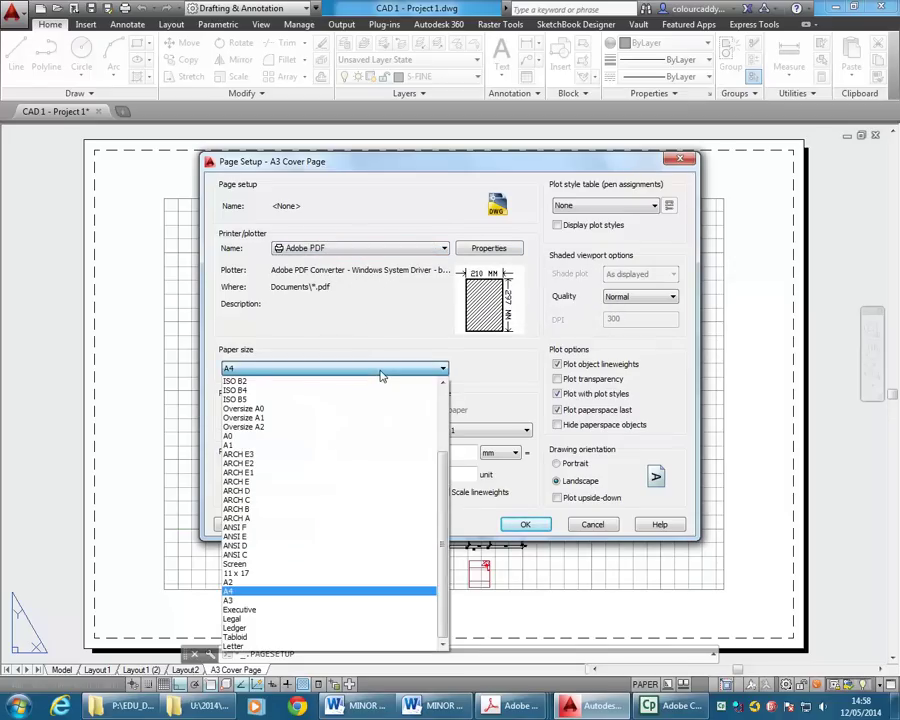
pyautogui.click(247, 600)
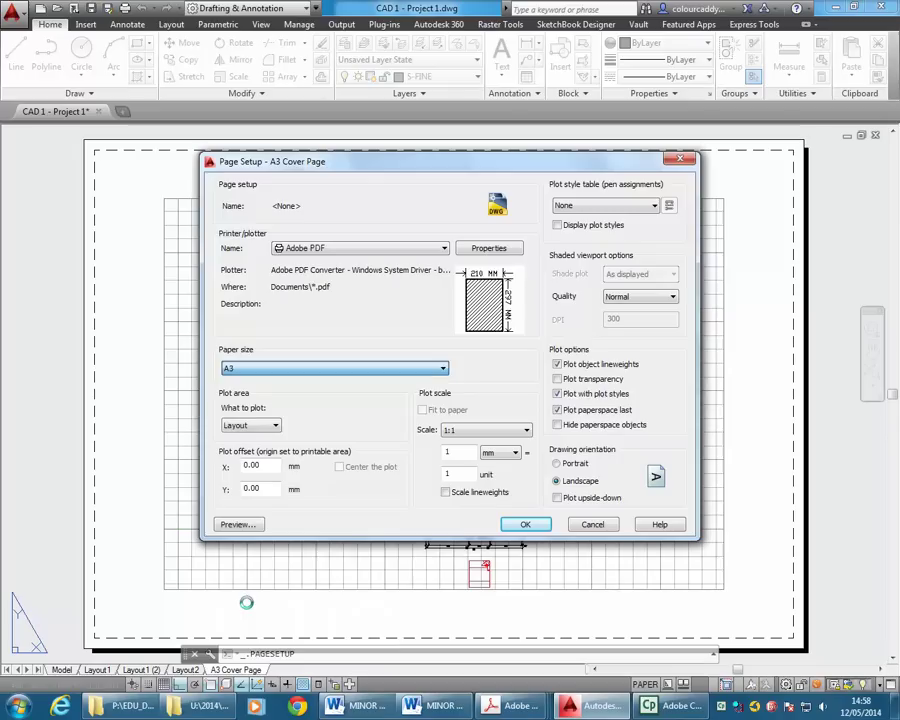
# - Keep Layout as plot area at 1:1 scale and choose the monochrome.ctb plot style
pyautogui.click(265, 429)
pyautogui.click(245, 456)
pyautogui.click(505, 431)
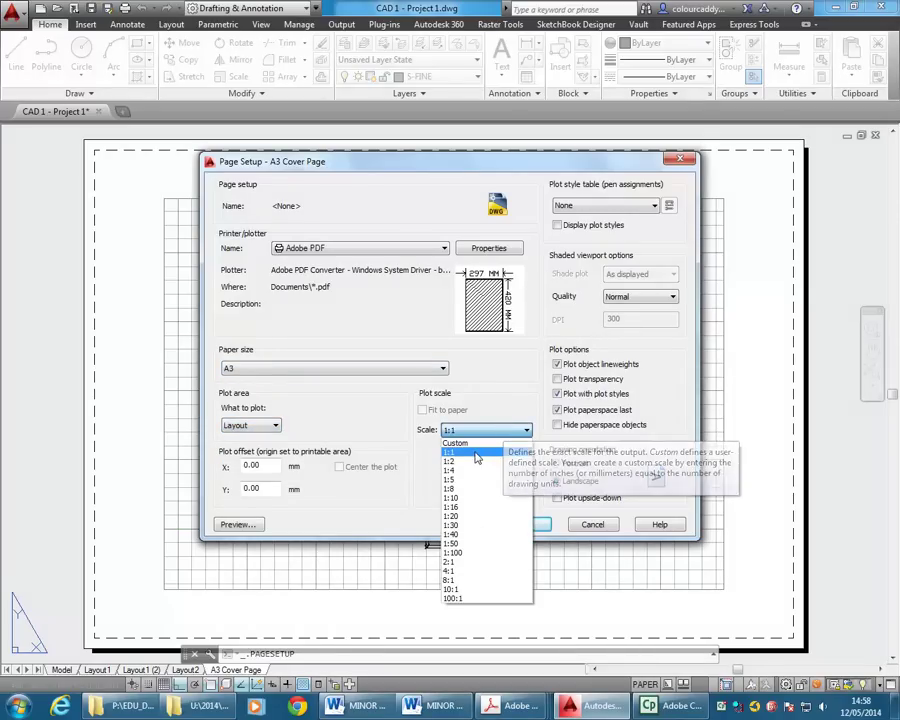
pyautogui.click(486, 432)
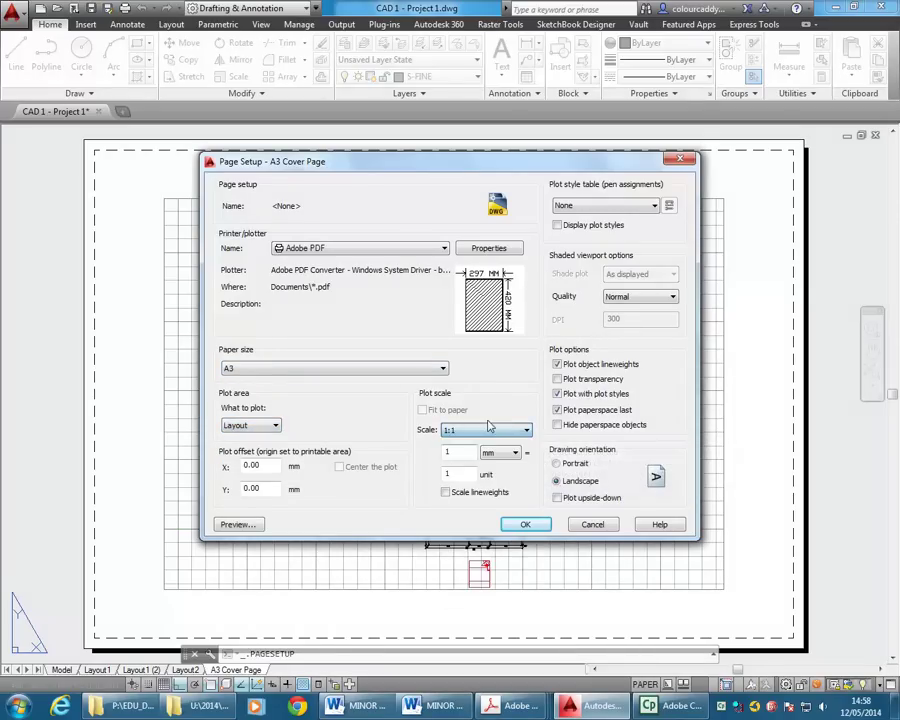
pyautogui.click(593, 206)
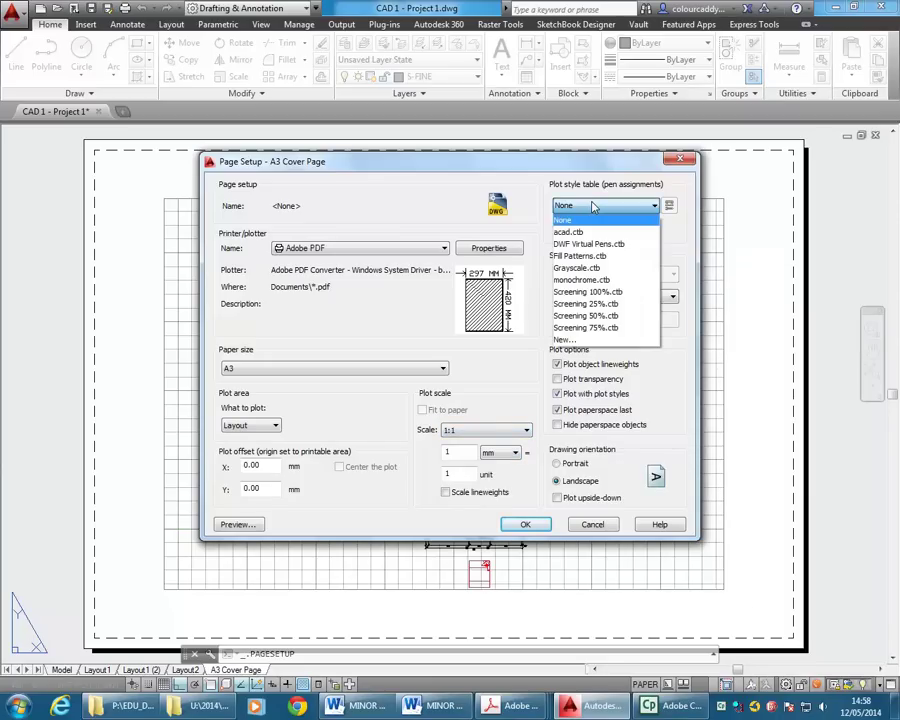
pyautogui.click(582, 280)
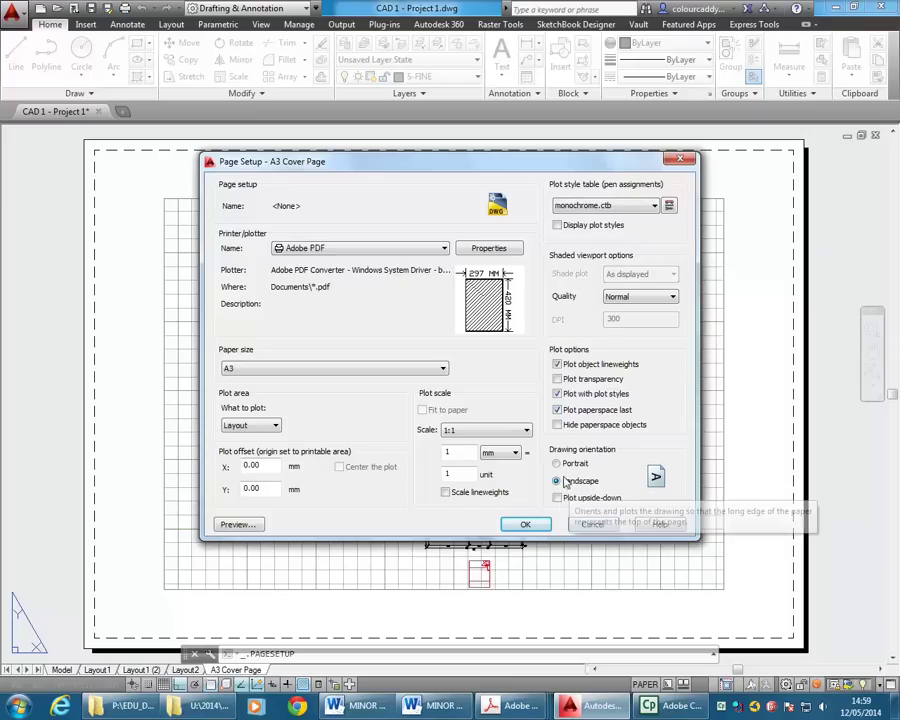
# - Accept the A3 PDF page setup and close the Page Setup Manager
pyautogui.click(526, 525)
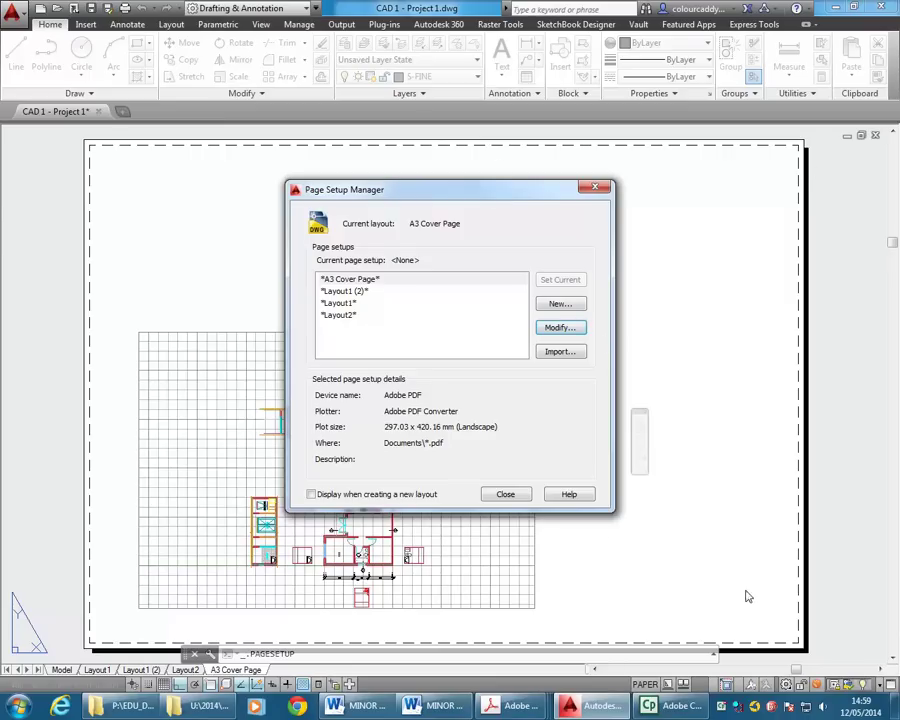
pyautogui.click(506, 495)
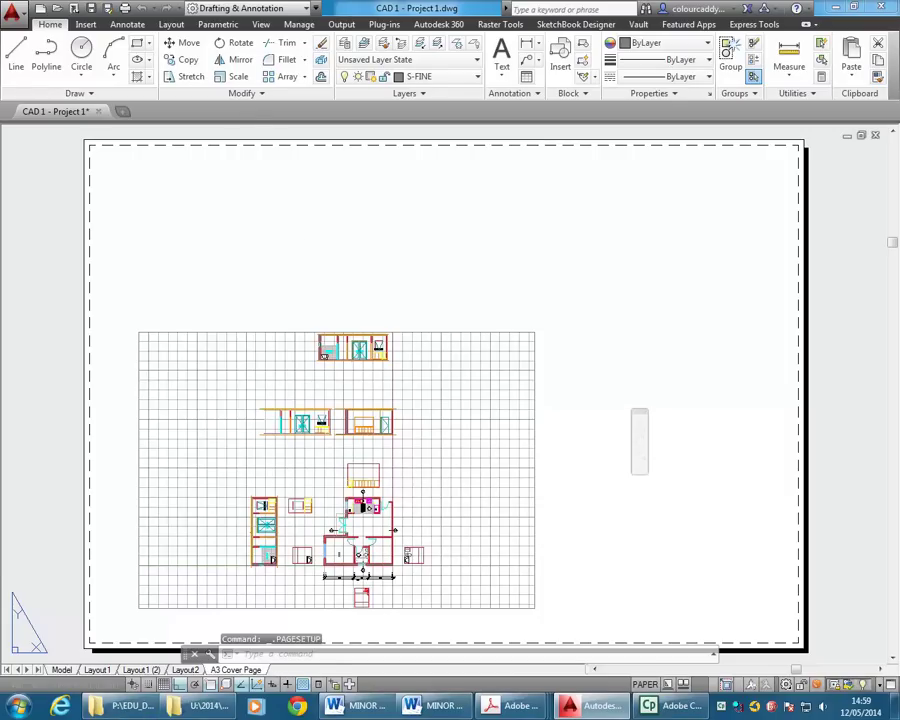
pyautogui.click(243, 8)
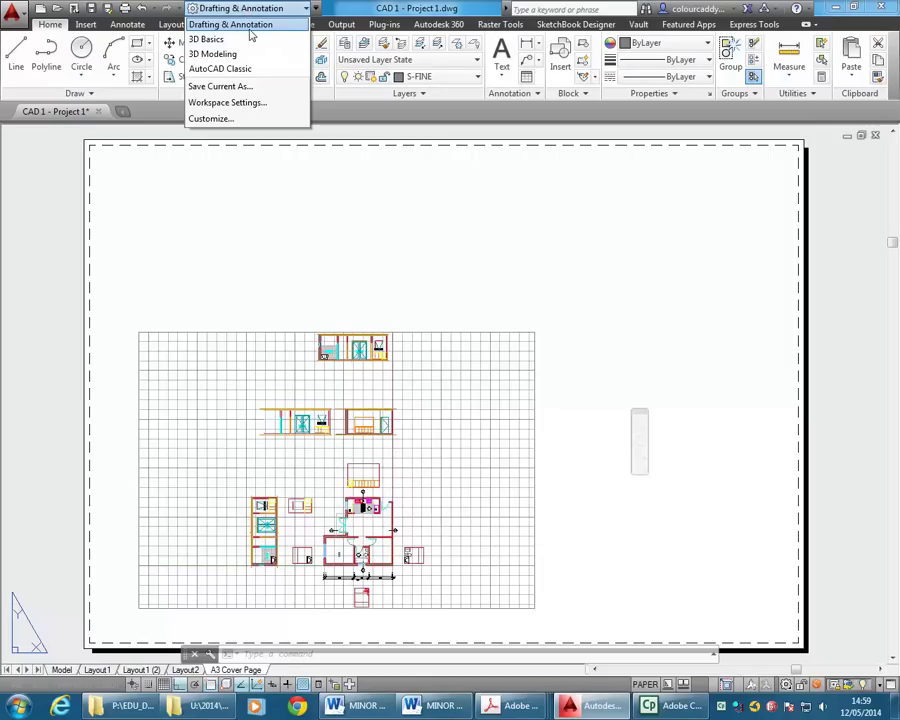
pyautogui.click(249, 25)
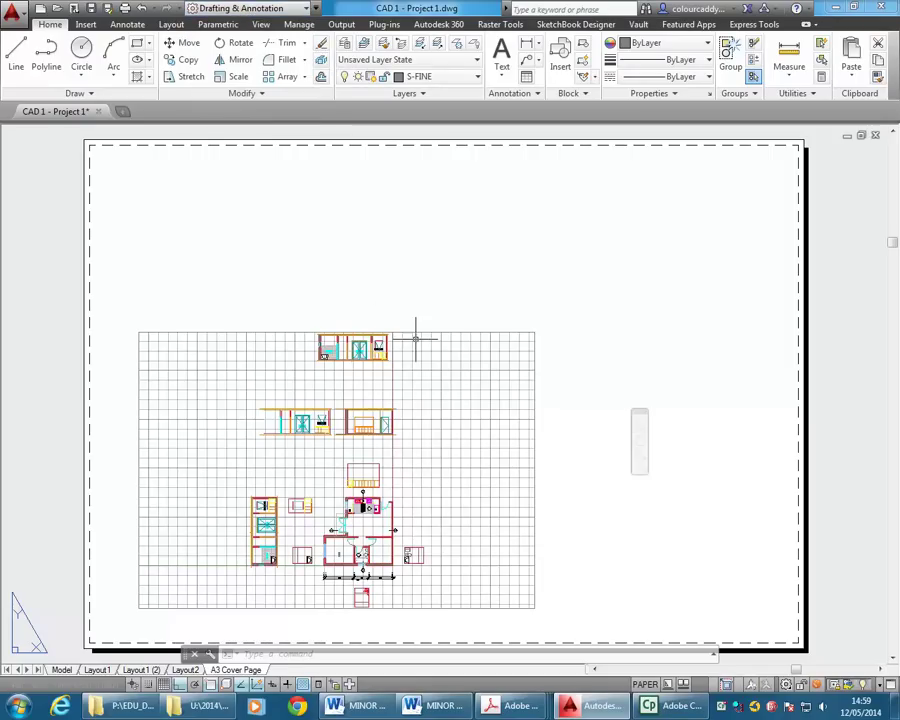
pyautogui.click(668, 685)
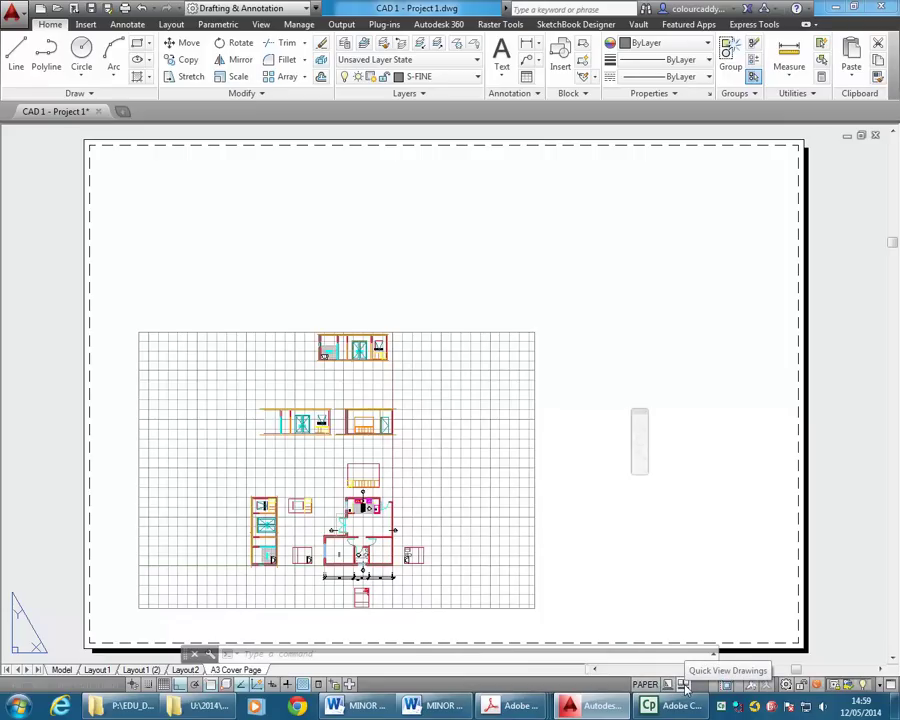
pyautogui.click(685, 686)
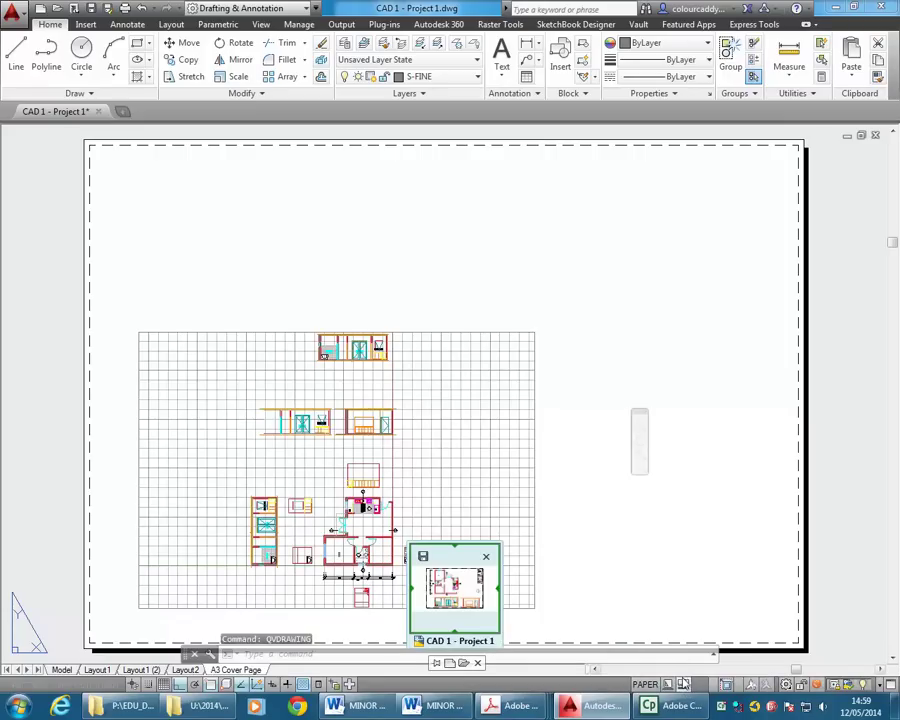
pyautogui.moveTo(455, 585)
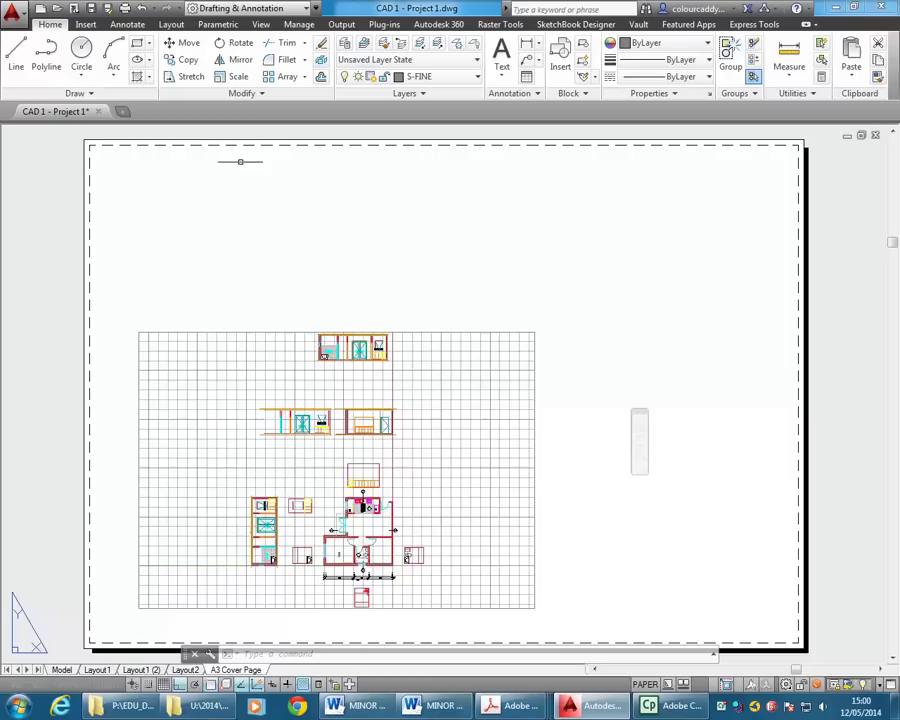
pyautogui.click(250, 8)
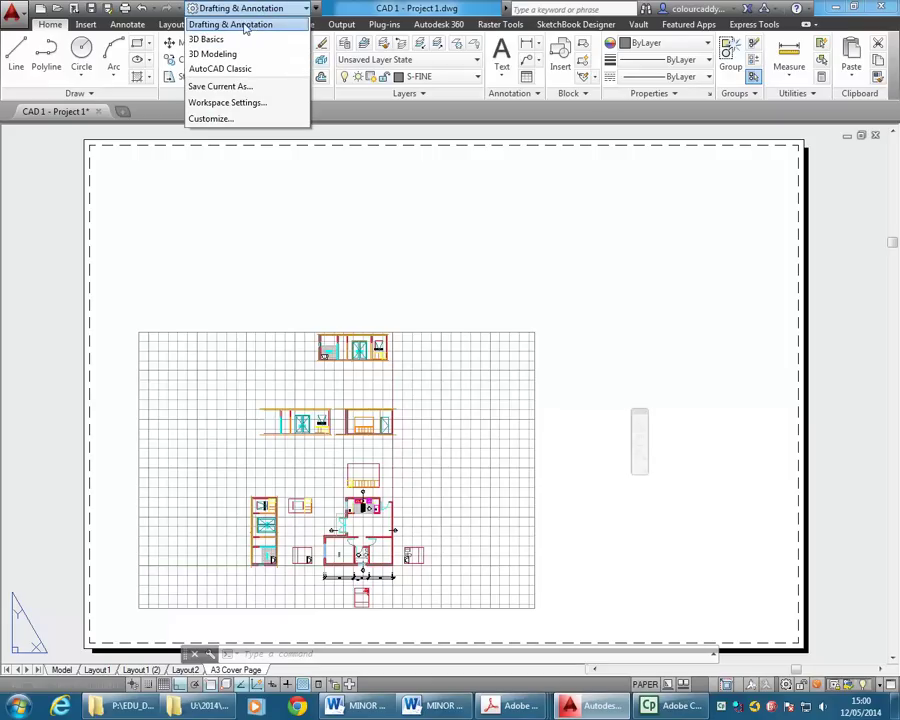
pyautogui.click(230, 24)
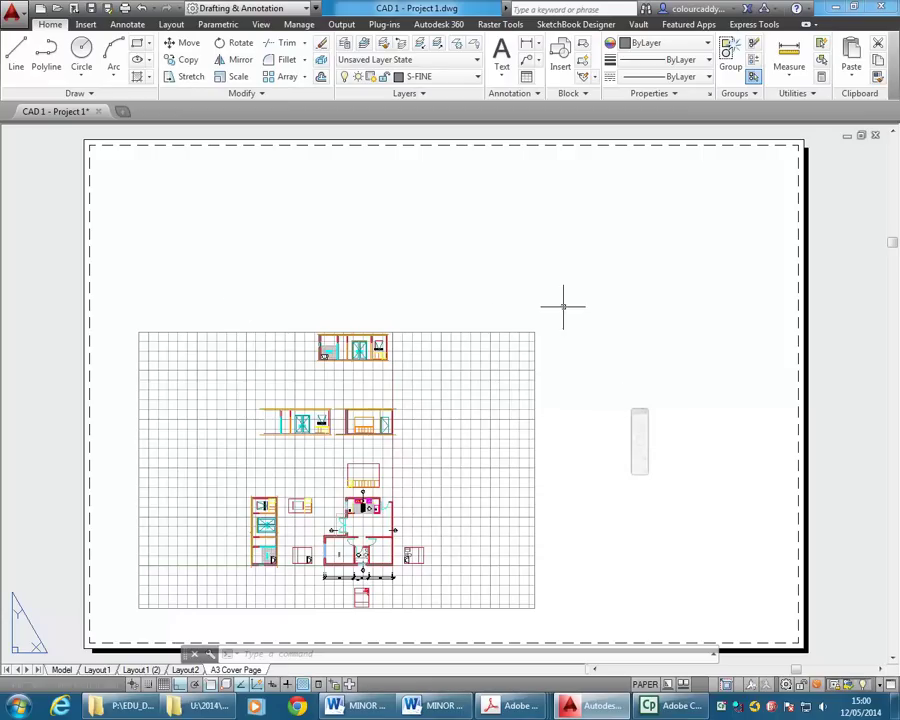
pyautogui.click(517, 332)
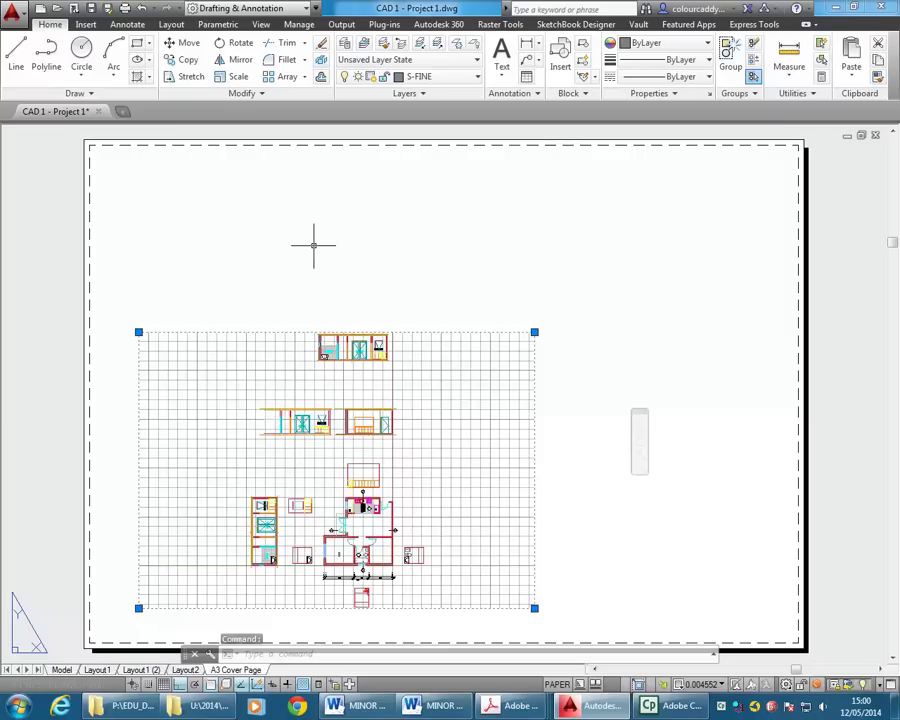
pyautogui.press('Escape')
pyautogui.press('Escape')
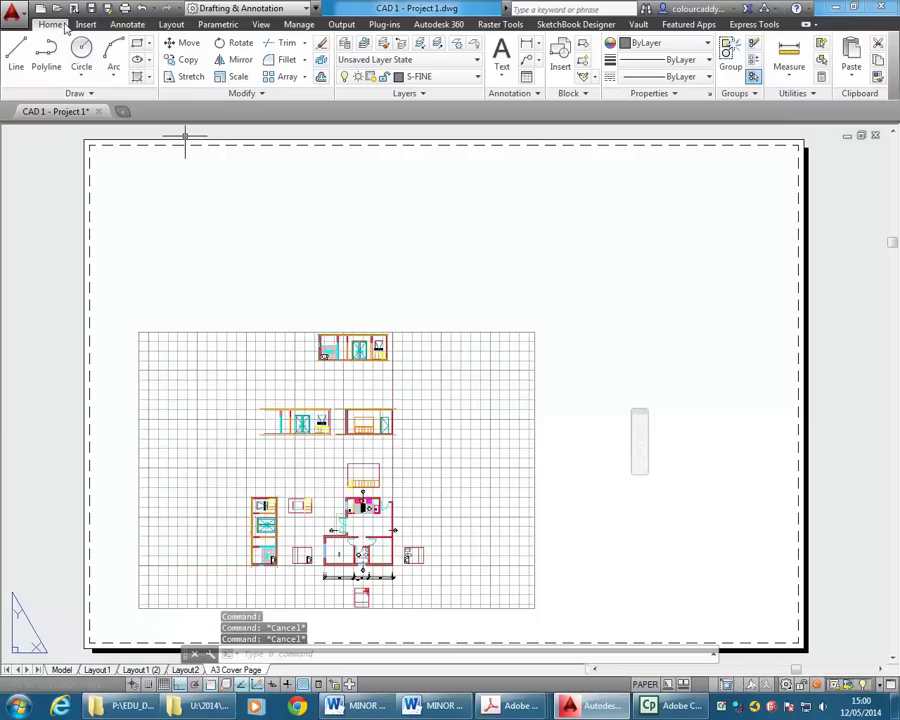
# - Draw a rectangular viewport at the top-left of the A3 Cover Page sheet
pyautogui.click(168, 25)
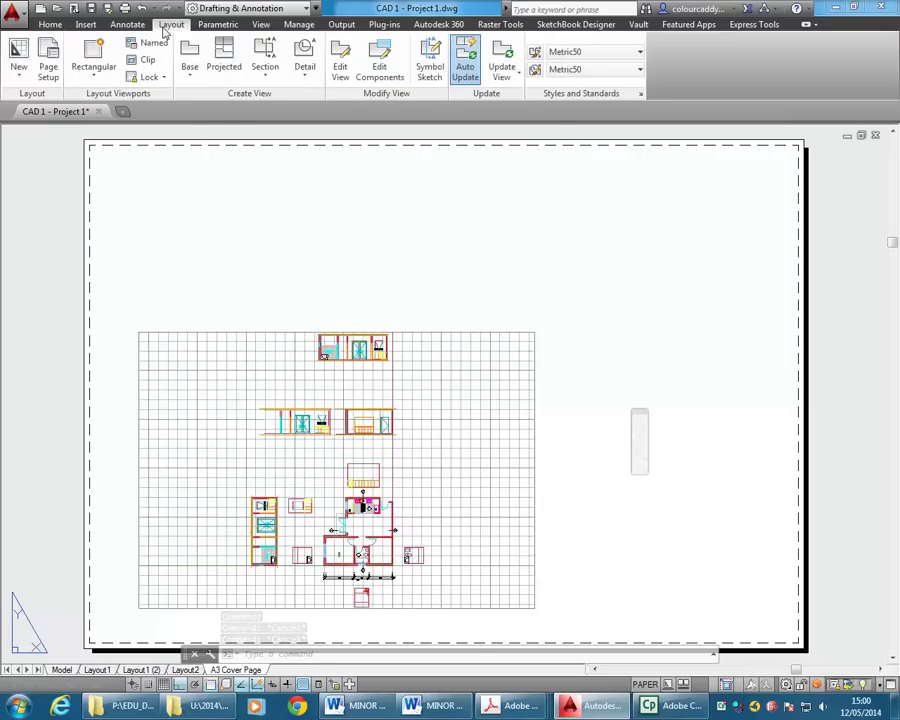
pyautogui.click(93, 72)
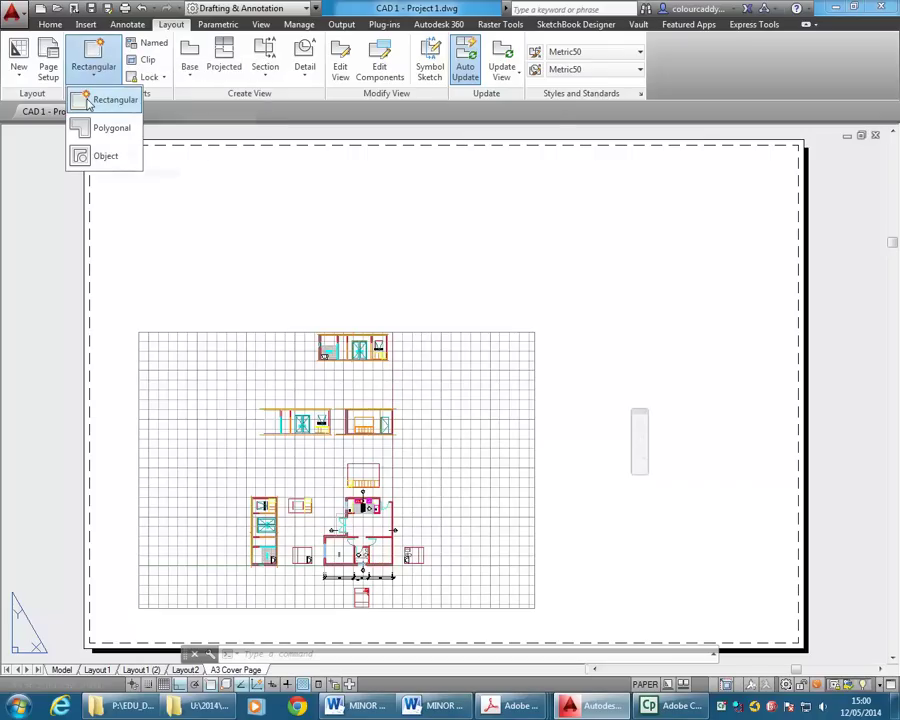
pyautogui.click(88, 103)
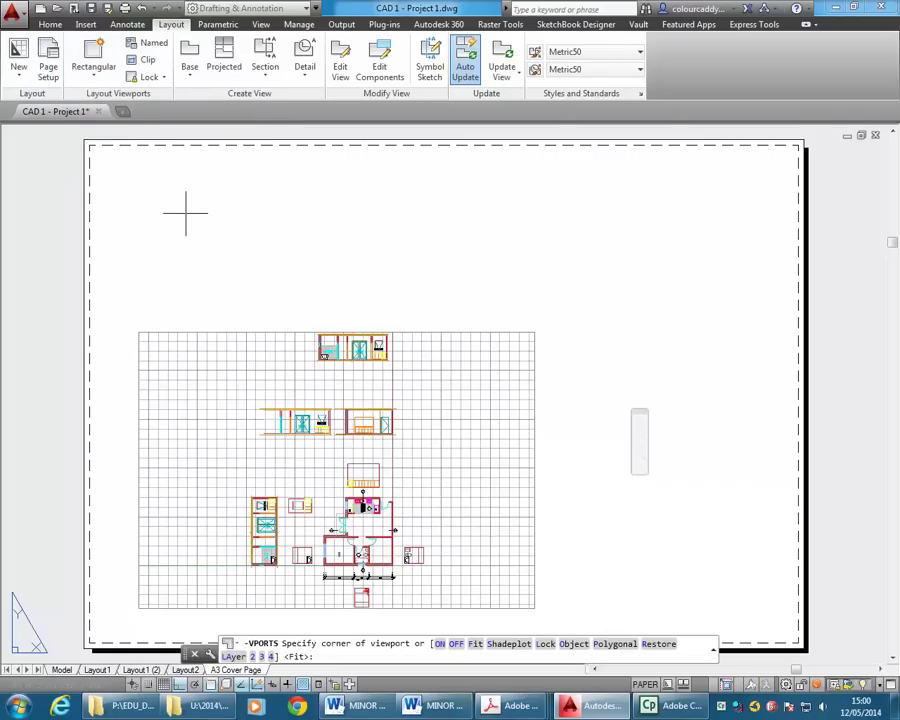
pyautogui.click(136, 156)
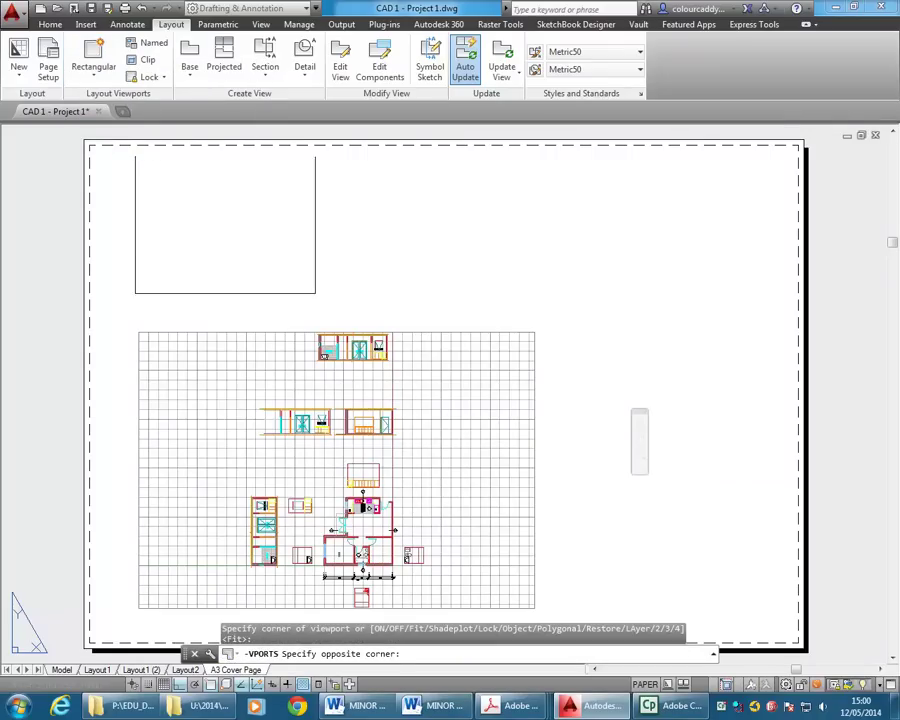
pyautogui.click(319, 316)
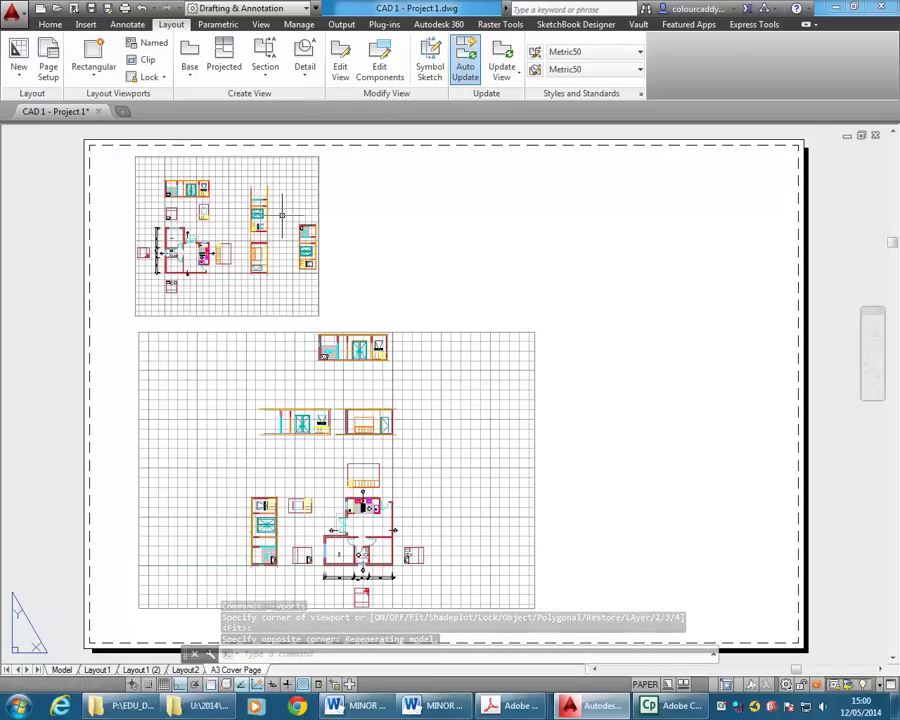
# - Add a second rectangular viewport directly to the right of the first
pyautogui.click(93, 77)
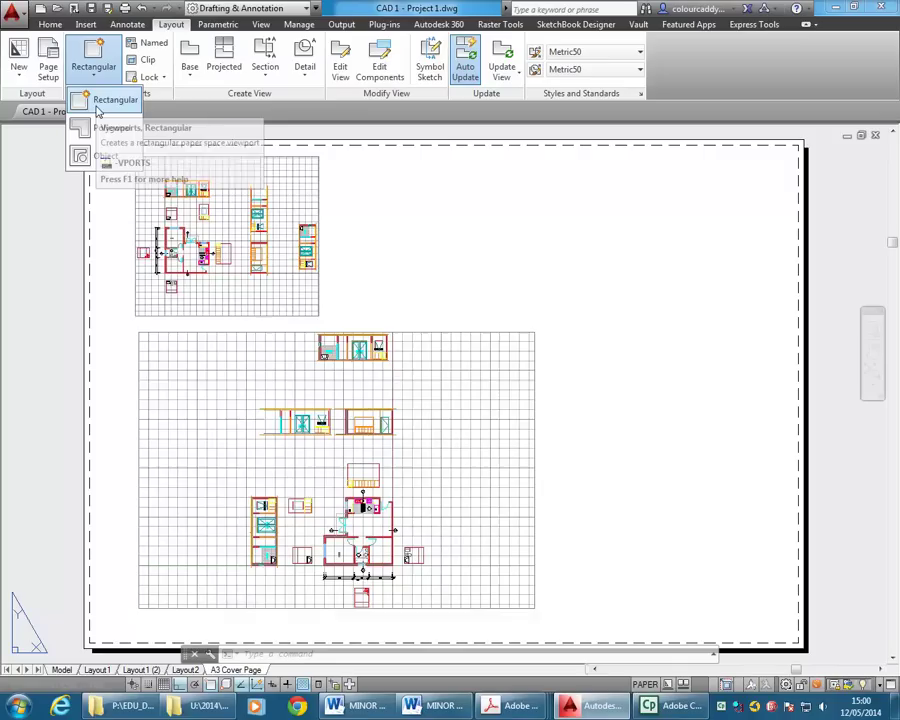
pyautogui.click(108, 100)
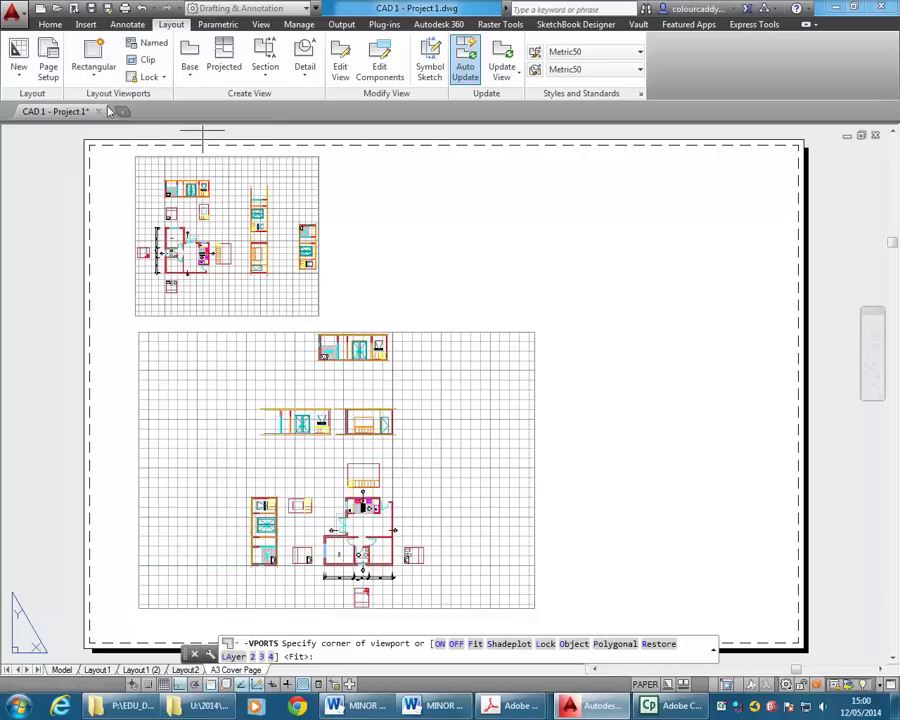
pyautogui.click(335, 155)
pyautogui.click(536, 318)
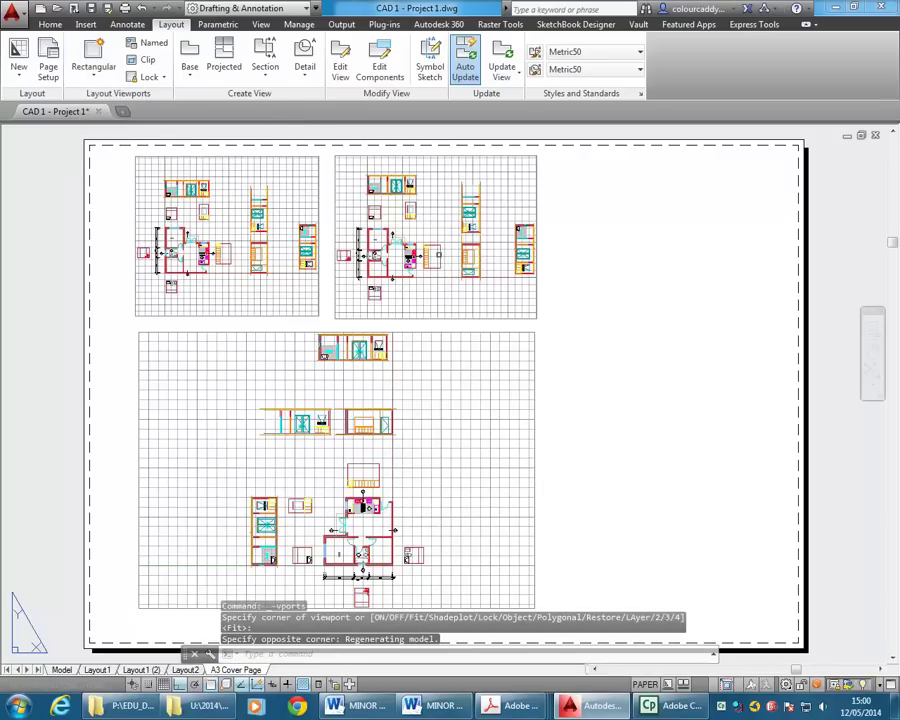
pyautogui.click(93, 77)
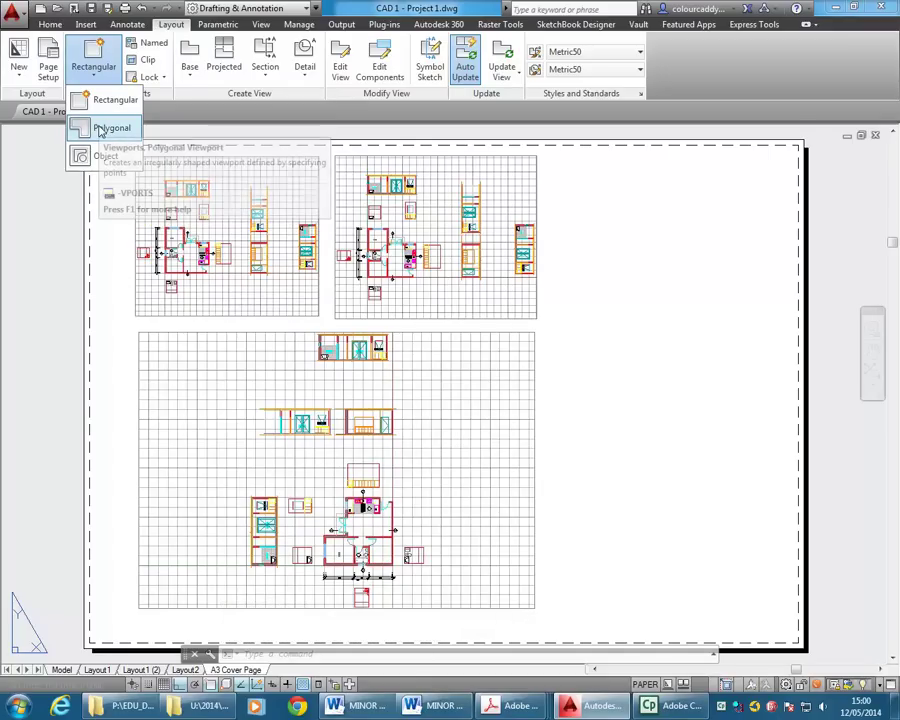
# - Draw an eight-vertex polygonal viewport right of the large viewport, with Ortho off (F8)
pyautogui.click(99, 131)
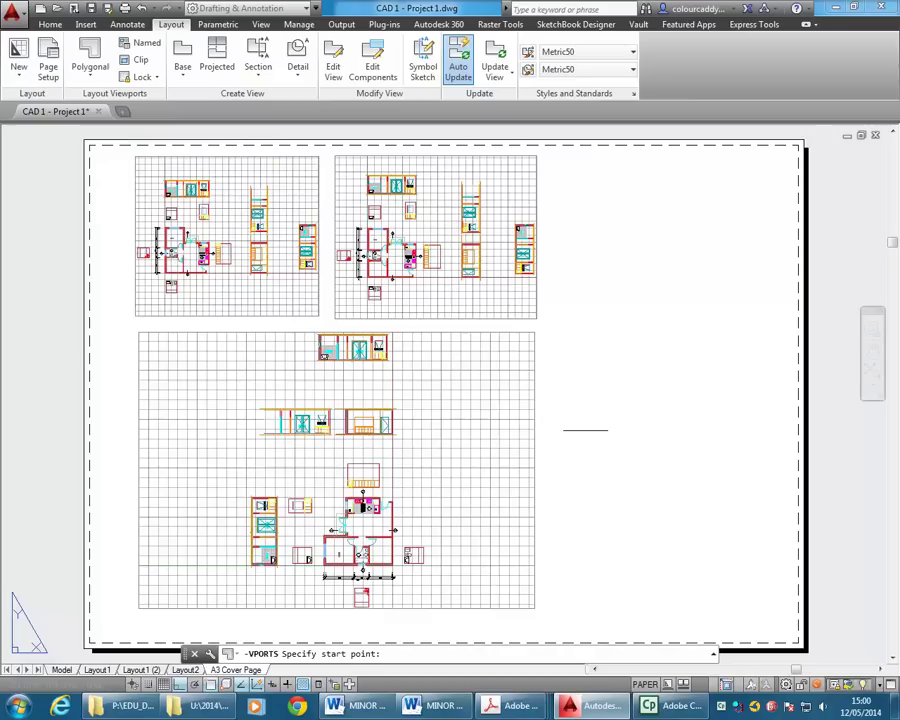
pyautogui.click(562, 435)
pyautogui.press('F8')
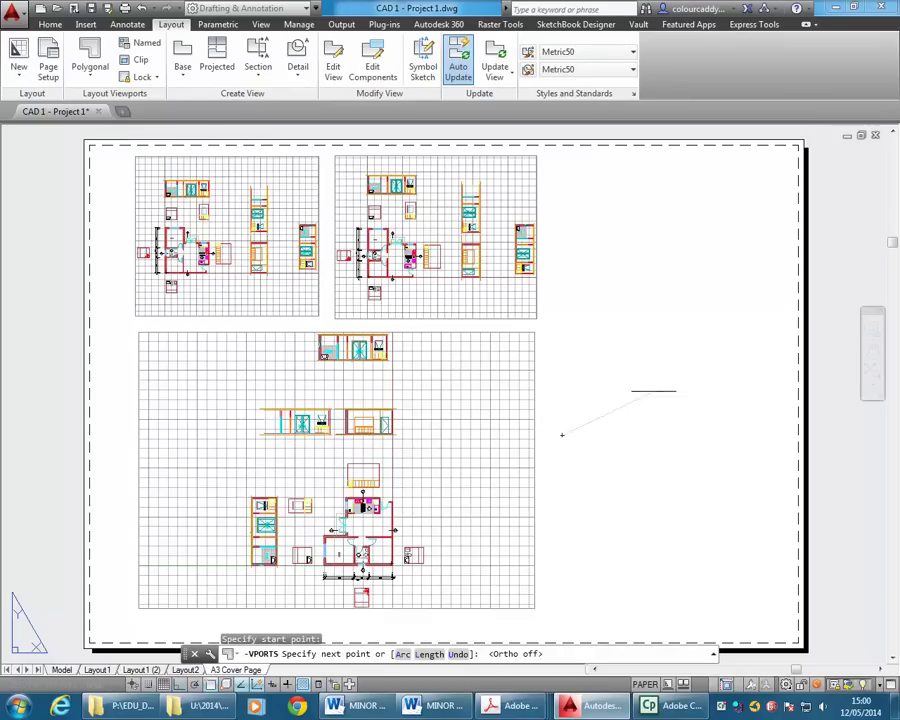
pyautogui.click(604, 351)
pyautogui.click(644, 418)
pyautogui.click(690, 354)
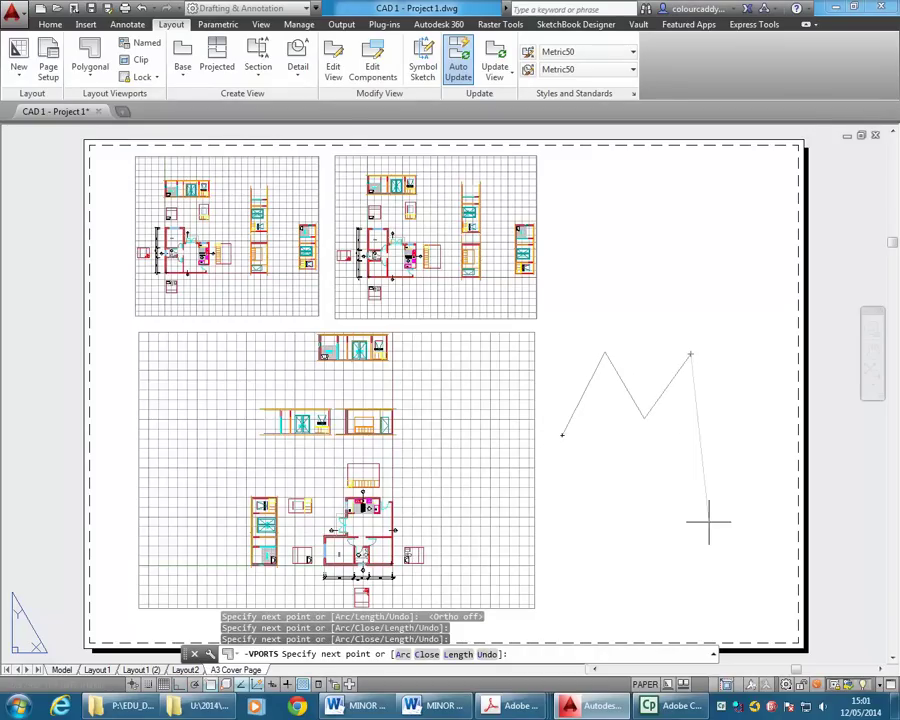
pyautogui.click(709, 519)
pyautogui.click(645, 576)
pyautogui.click(621, 506)
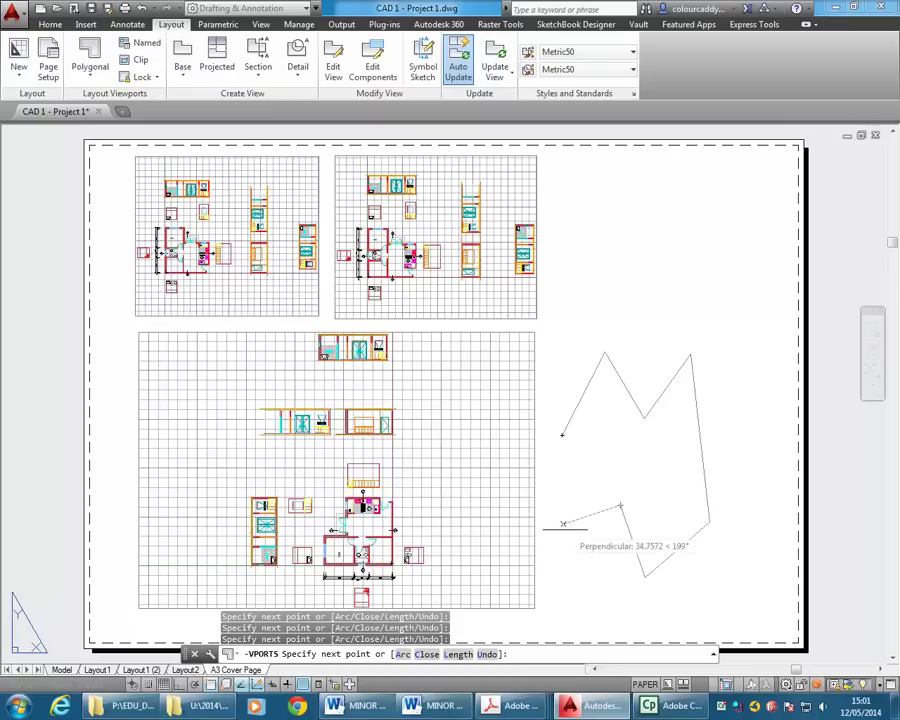
pyautogui.click(563, 522)
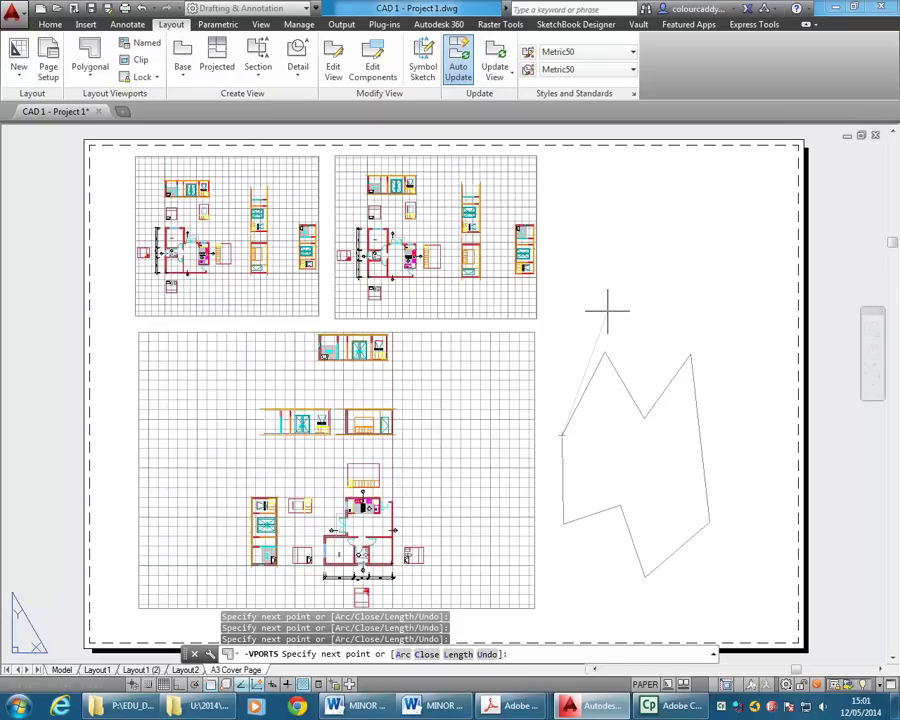
pyautogui.press('Return')
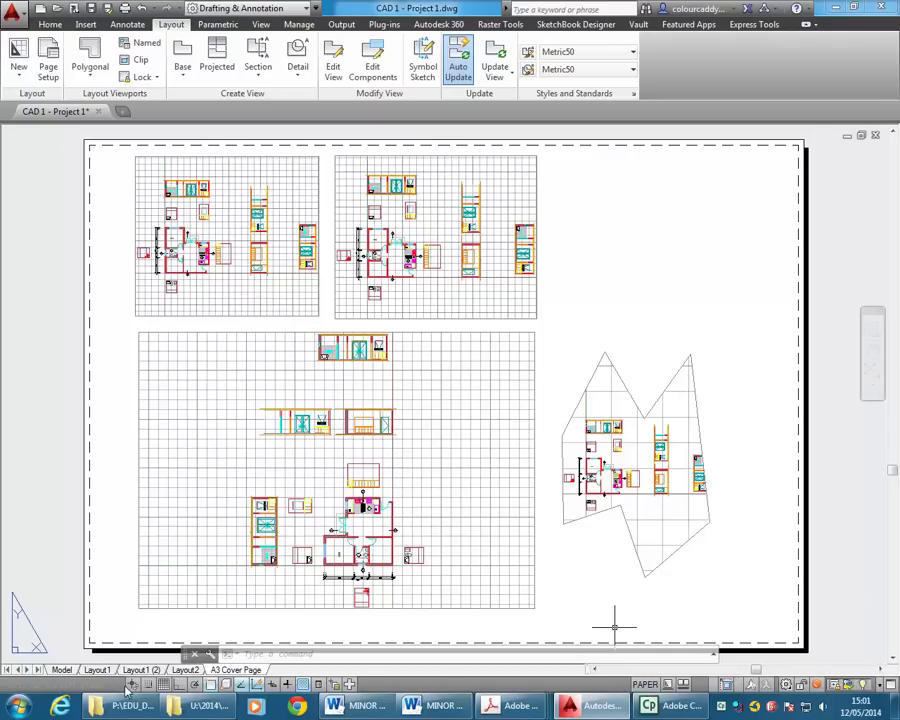
# - Zoom in and reposition the plan in the upper-middle viewport
pyautogui.doubleClick(640, 475)
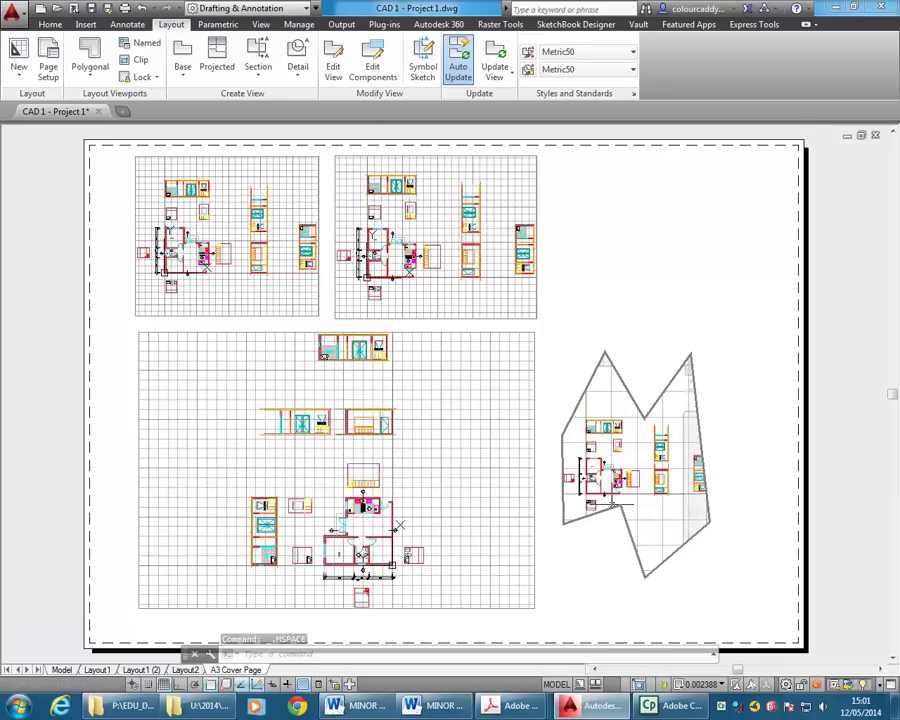
pyautogui.click(480, 427)
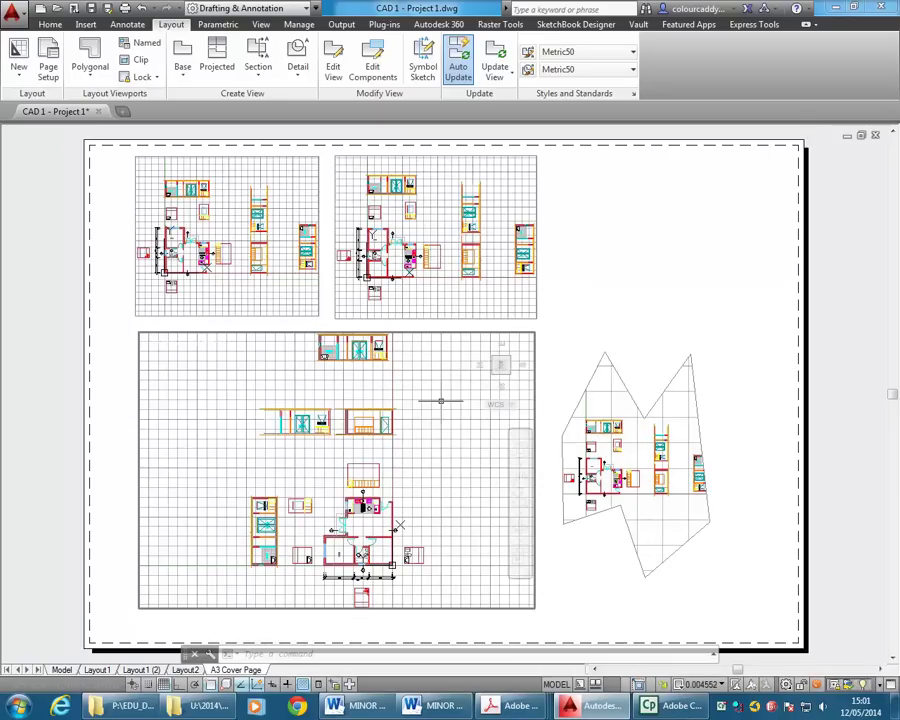
pyautogui.click(421, 266)
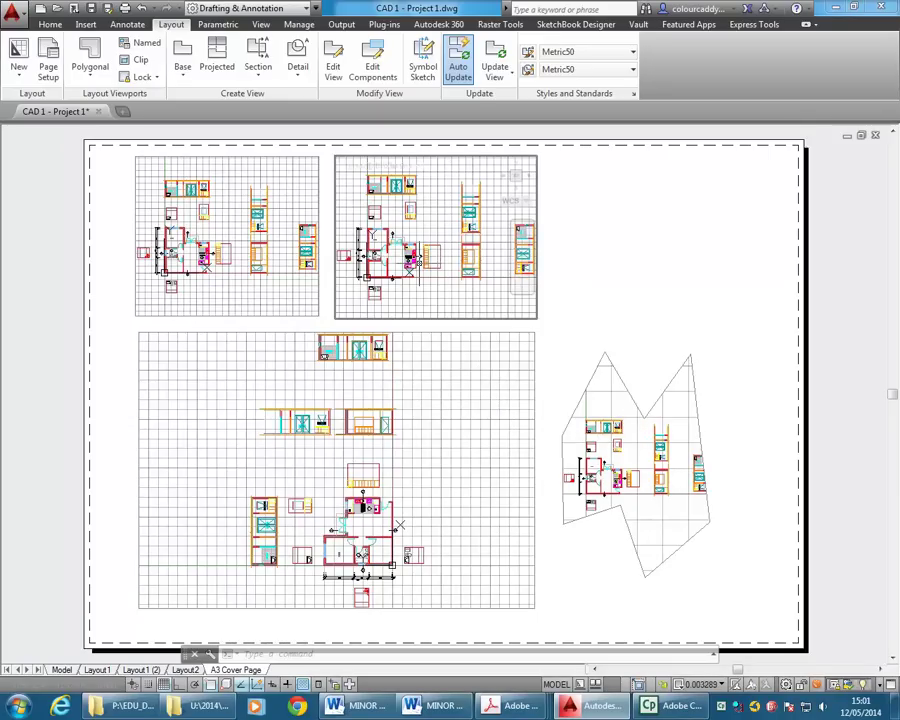
pyautogui.click(290, 253)
pyautogui.click(323, 378)
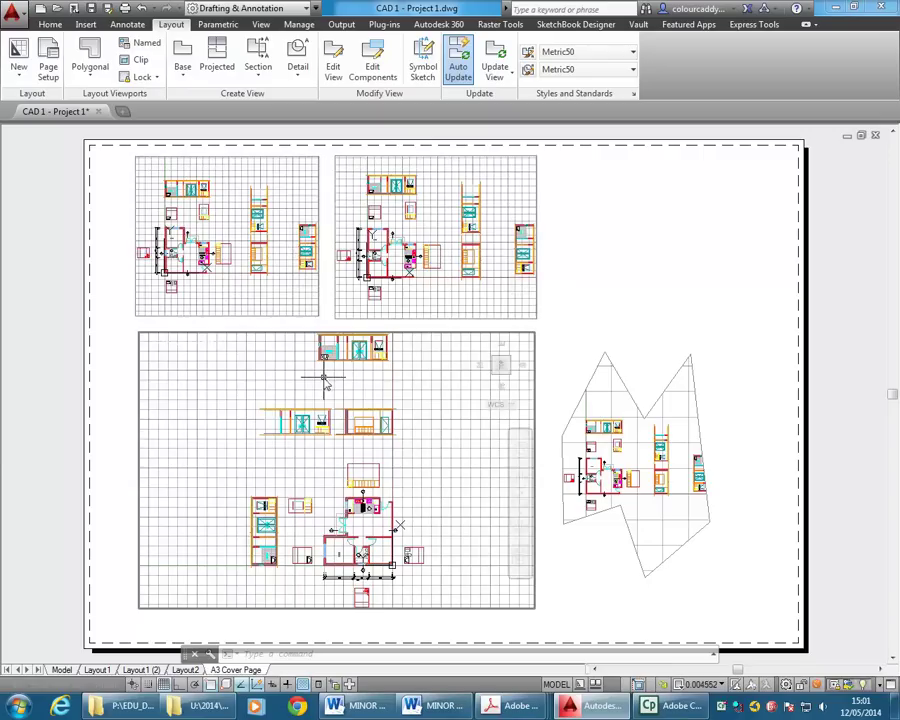
pyautogui.click(437, 247)
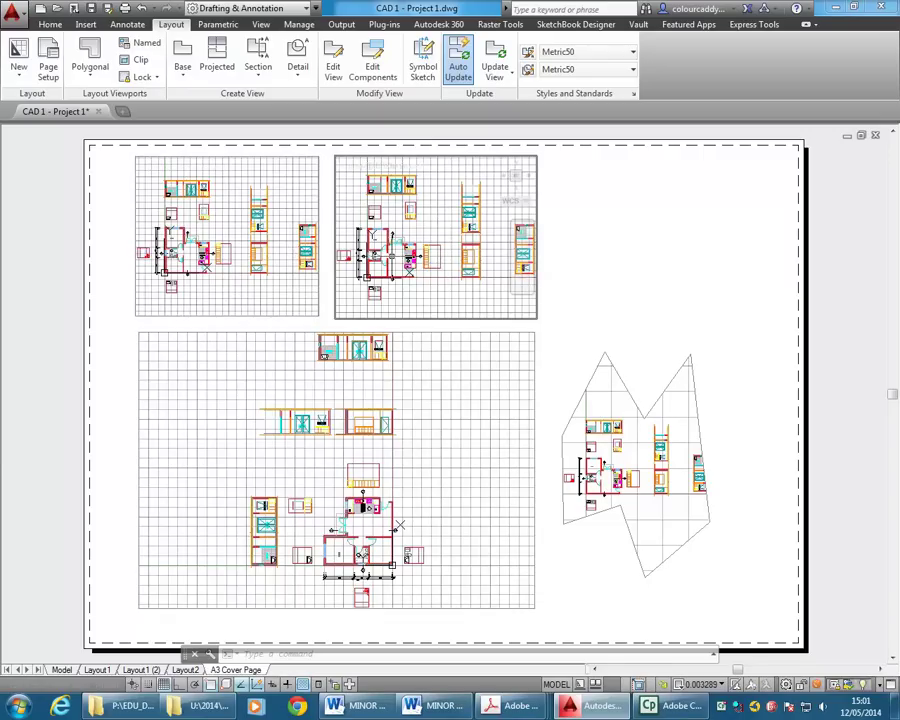
pyautogui.scroll(2, 420, 257)
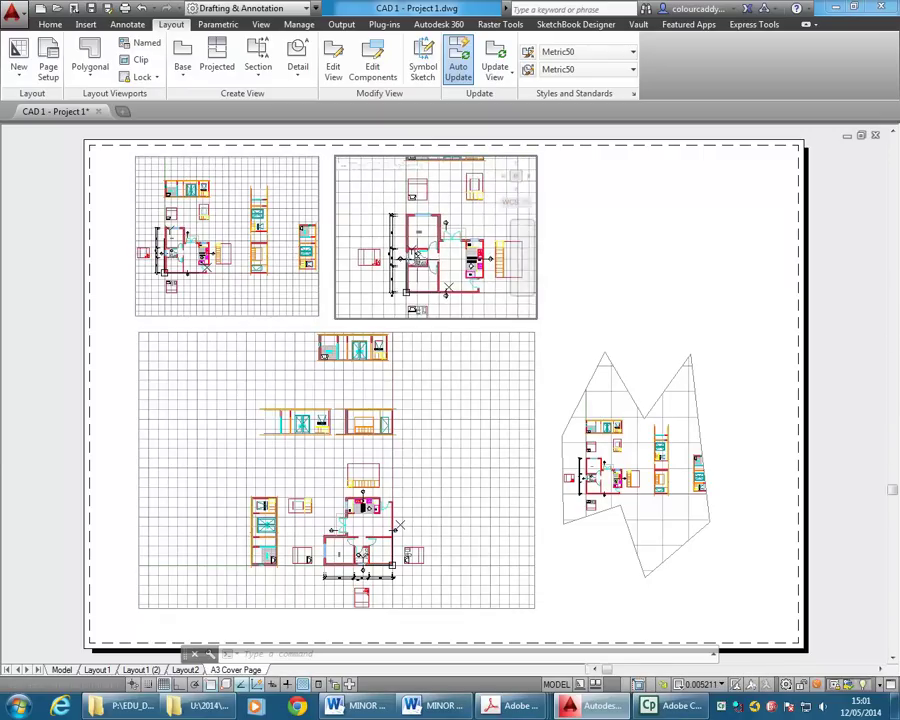
pyautogui.scroll(2, 420, 255)
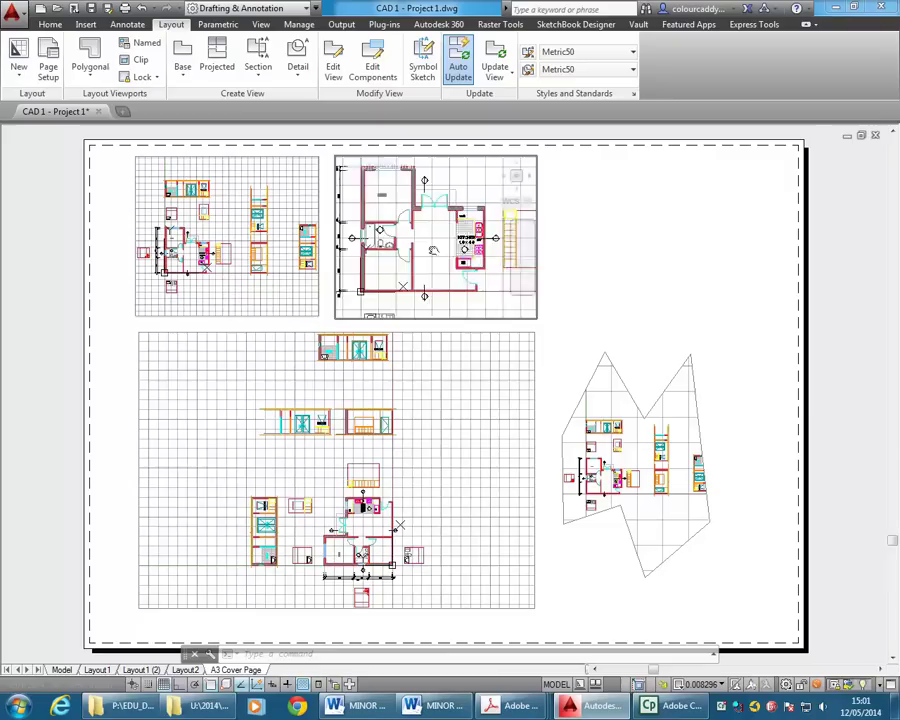
pyautogui.moveTo(433, 250); pyautogui.dragTo(395, 255, button='middle')
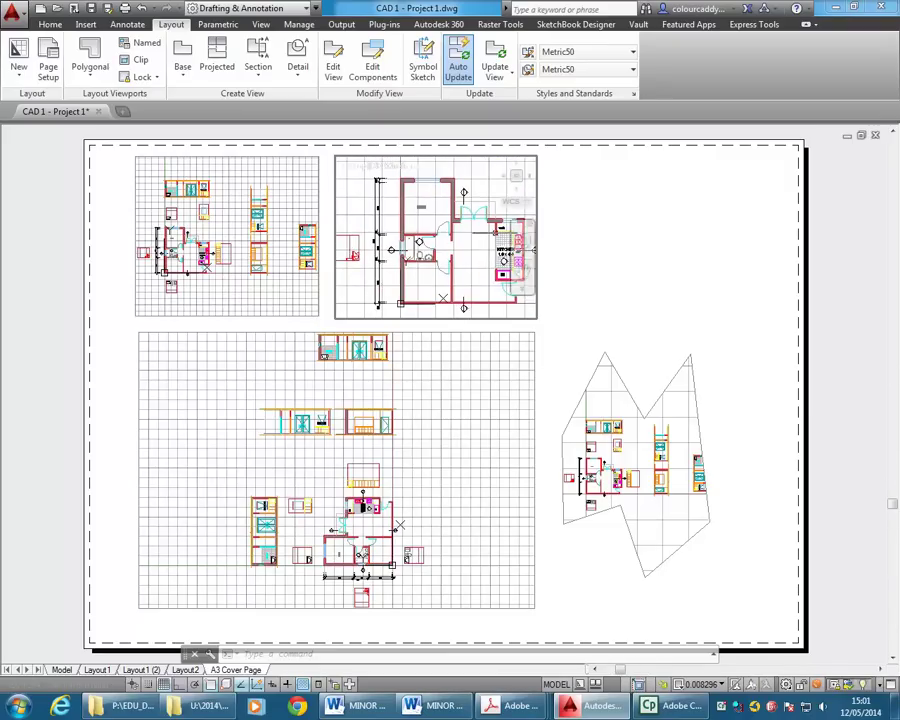
pyautogui.moveTo(500, 240); pyautogui.dragTo(447, 313, button='middle')
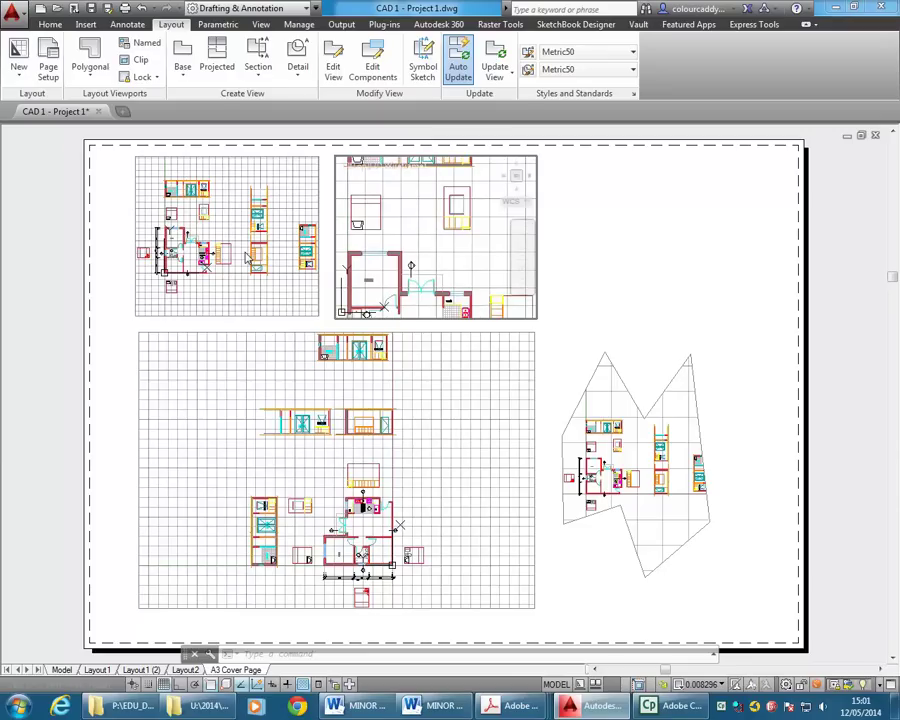
# - Zoom the upper-left viewport and pan it toward the bathroom and kitchen
pyautogui.click(247, 258)
pyautogui.scroll(3, 247, 258)
pyautogui.moveTo(247, 258); pyautogui.dragTo(200, 305, button='middle')
pyautogui.scroll(4, 238, 224)
# - Zoom in on the right polygon and large lower viewports, framing the lower close-up
pyautogui.click(296, 440)
pyautogui.scroll(4, 296, 440)
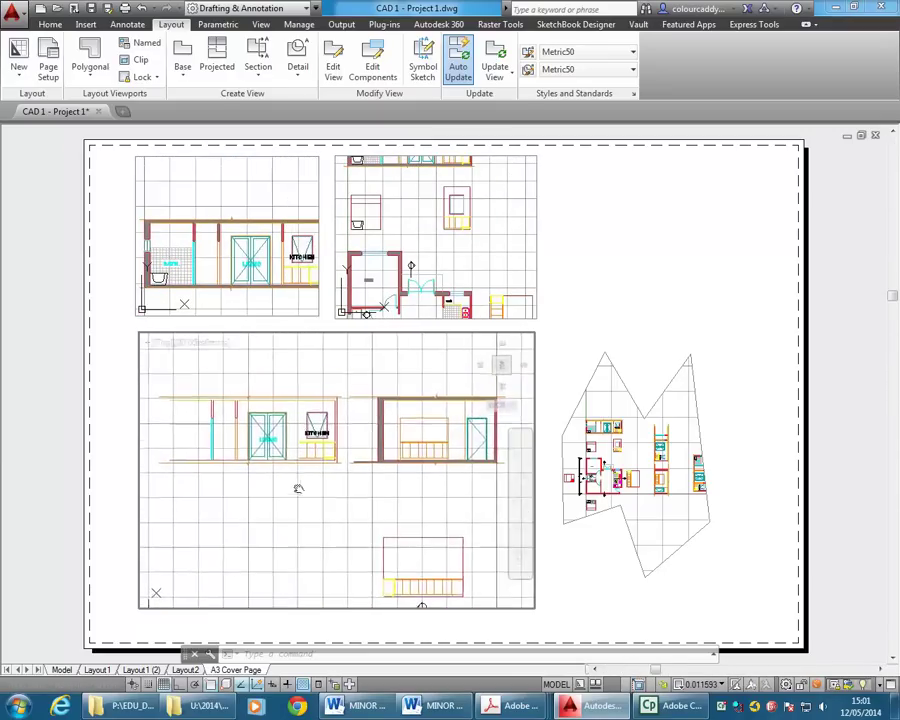
pyautogui.click(630, 470)
pyautogui.scroll(3, 630, 470)
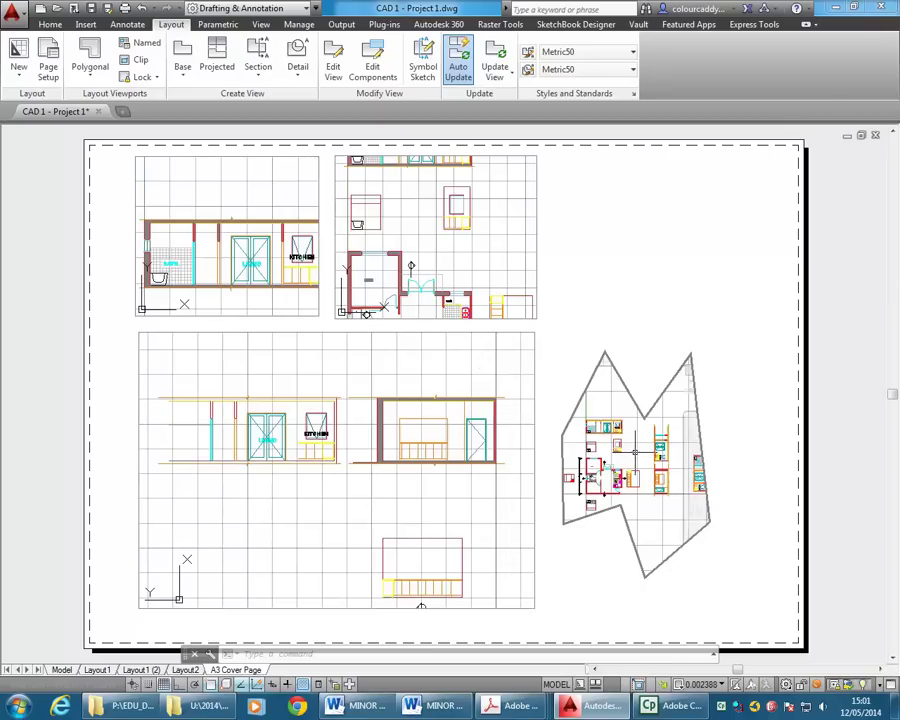
pyautogui.click(296, 458)
pyautogui.scroll(4, 296, 458)
pyautogui.moveTo(296, 458); pyautogui.dragTo(218, 471, button='middle')
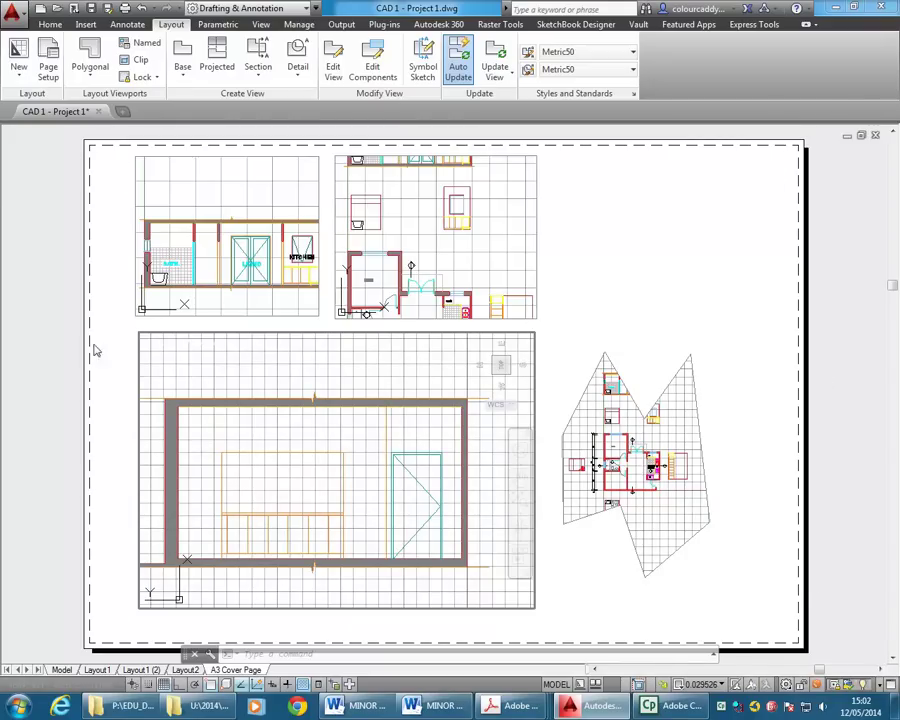
# - Set the large lower viewport's scale to 1:50
pyautogui.click(444, 285)
pyautogui.click(218, 240)
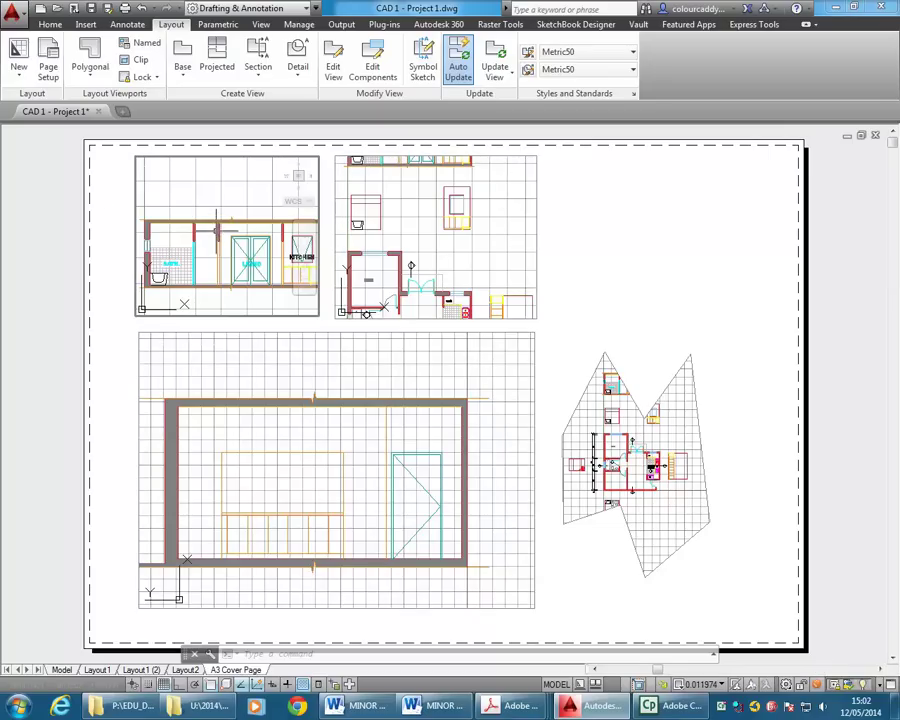
pyautogui.click(237, 432)
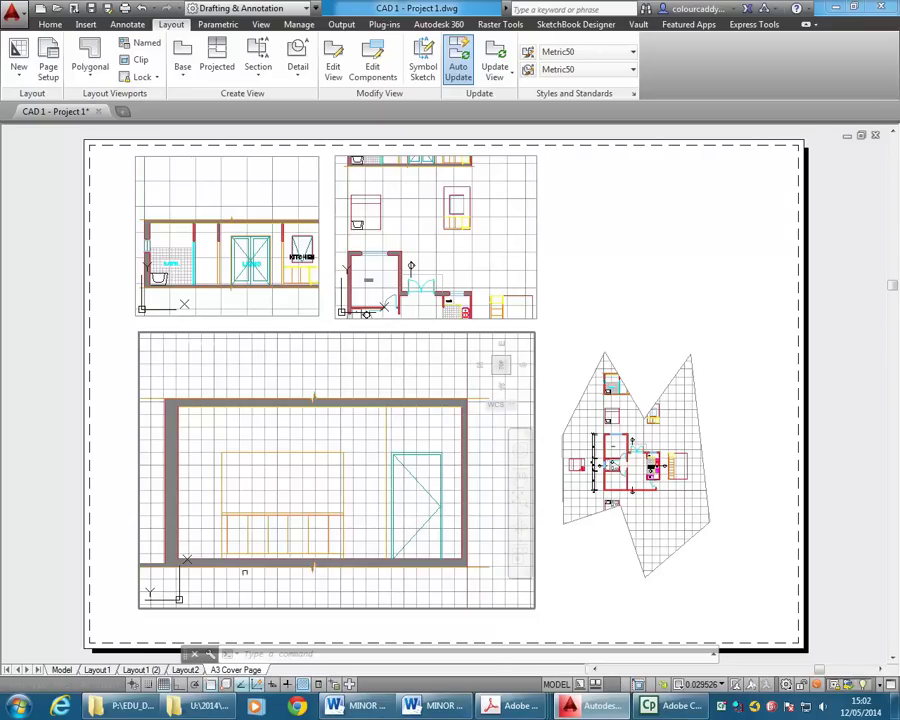
pyautogui.doubleClick(278, 358)
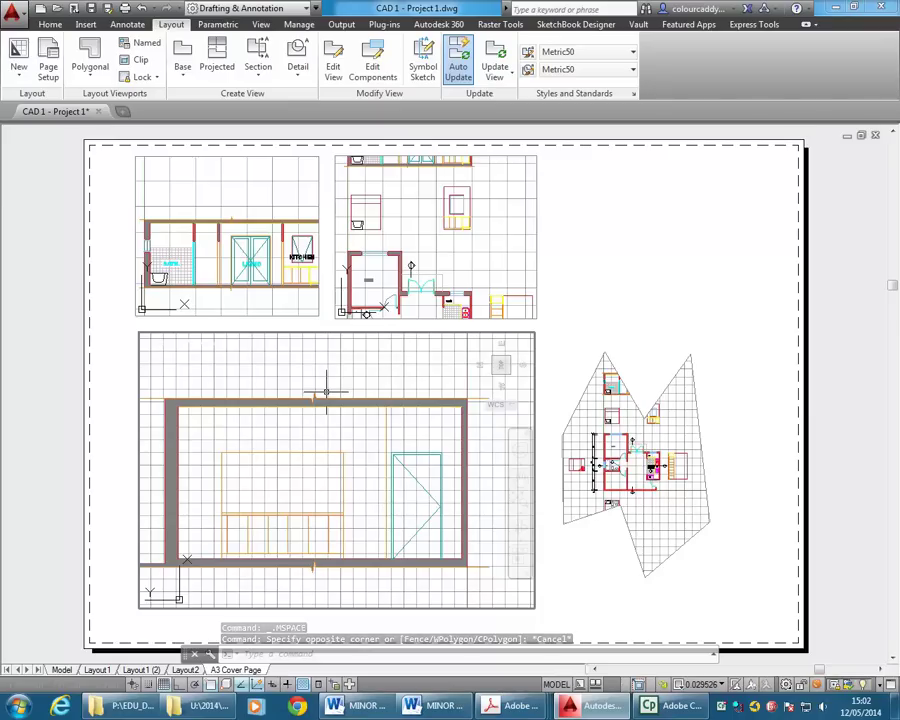
pyautogui.click(693, 685)
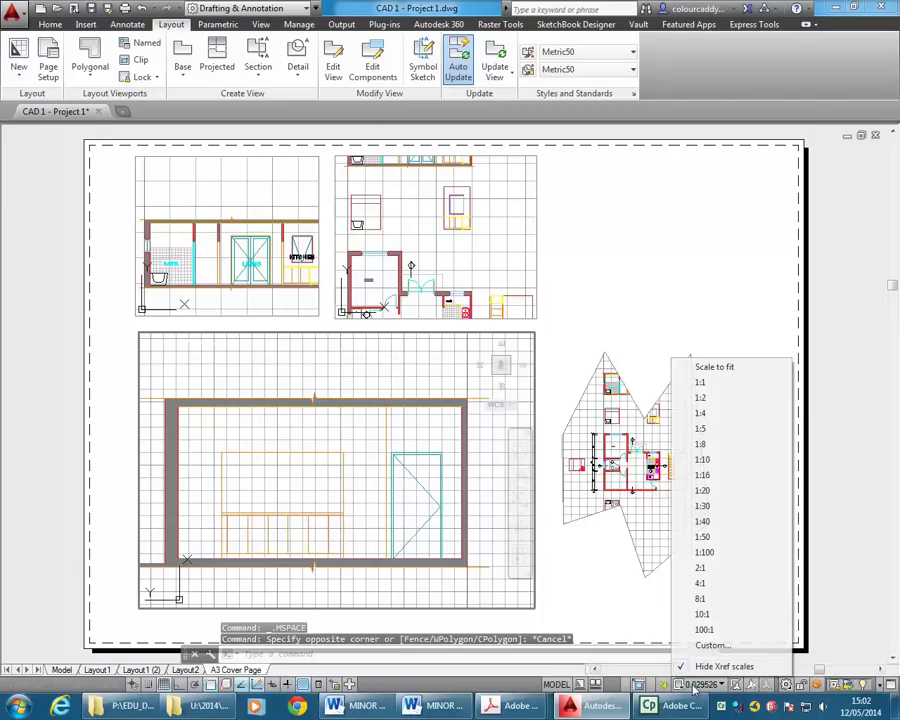
pyautogui.click(700, 537)
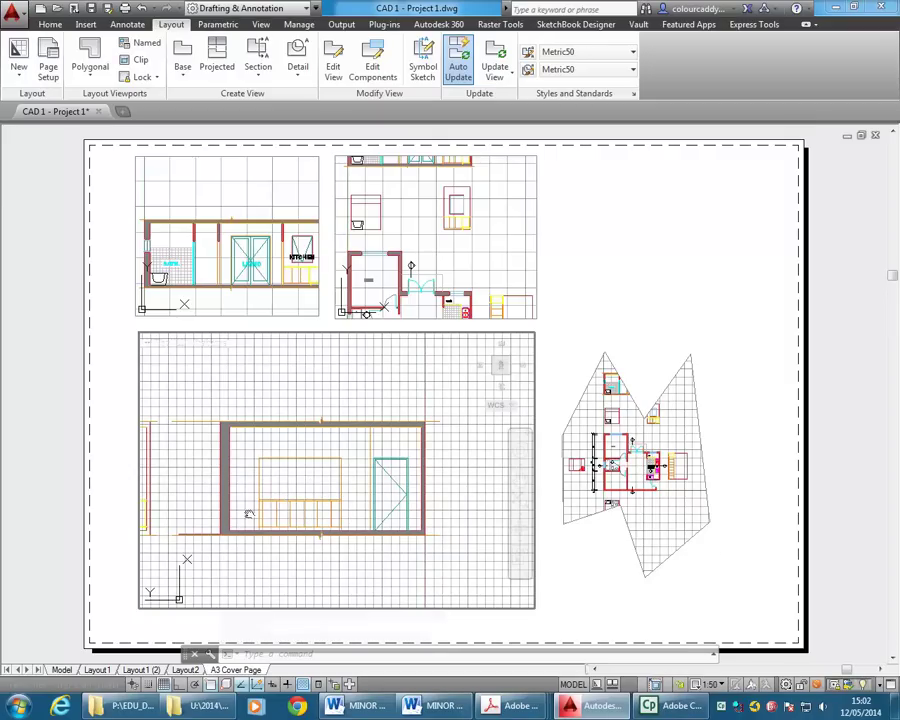
# - Pan the plan so the kitchen sits near the top with Bed 1 in view
pyautogui.moveTo(250, 514); pyautogui.dragTo(333, 488, button='middle')
pyautogui.moveTo(401, 561); pyautogui.dragTo(293, 435, button='middle')
pyautogui.moveTo(391, 572); pyautogui.dragTo(365, 506, button='middle')
pyautogui.moveTo(372, 455); pyautogui.dragTo(379, 483, button='middle')
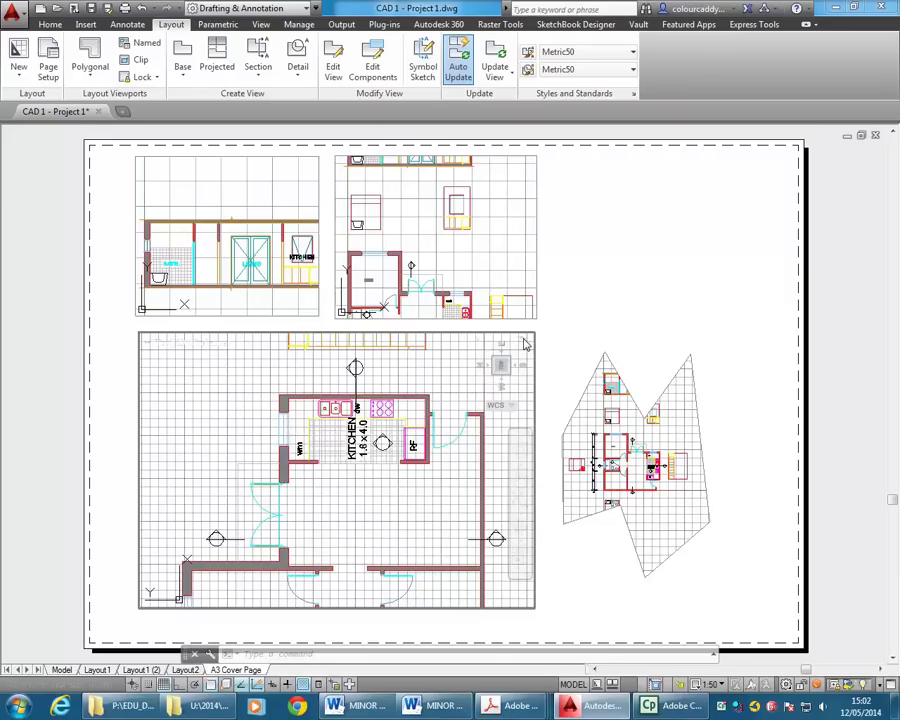
# - Zoom to extents and rotate the plan 180 degrees so KITCHEN reads horizontally
pyautogui.middleClick(525, 344)
pyautogui.middleClick(525, 344)
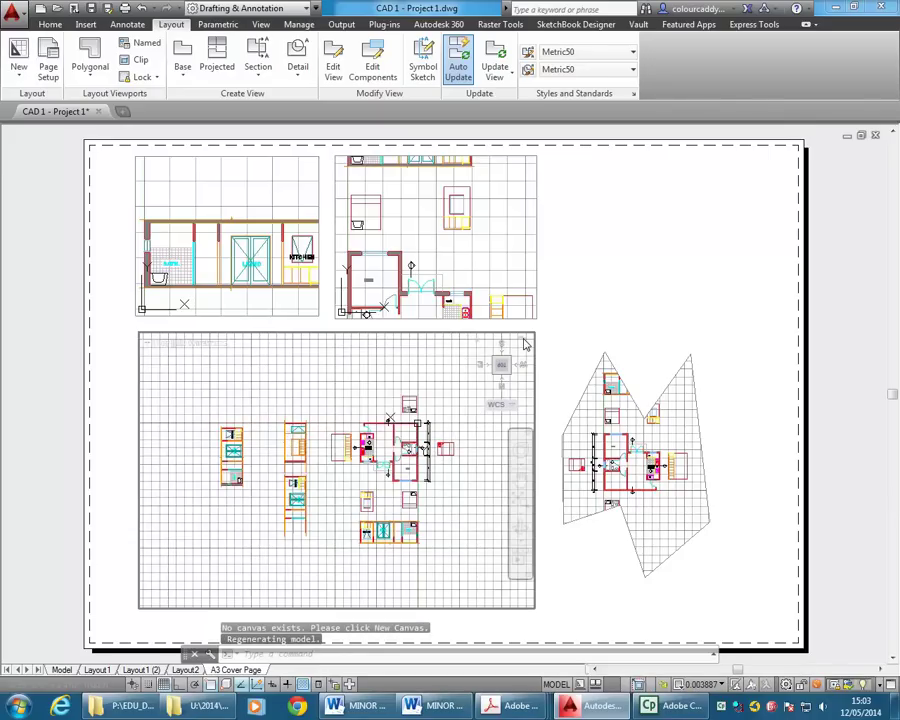
pyautogui.click(525, 344)
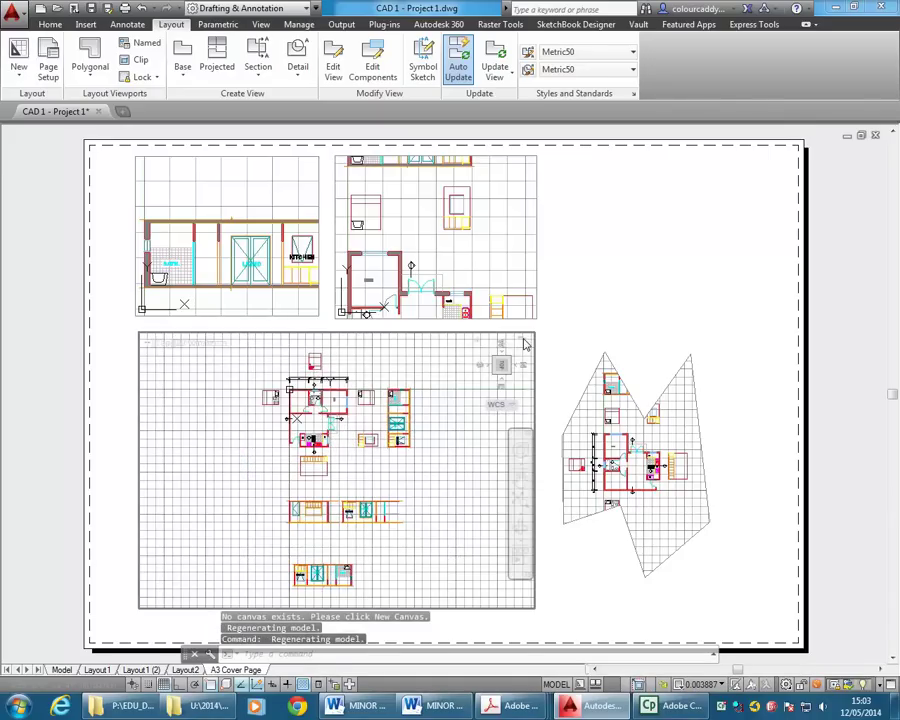
pyautogui.click(525, 344)
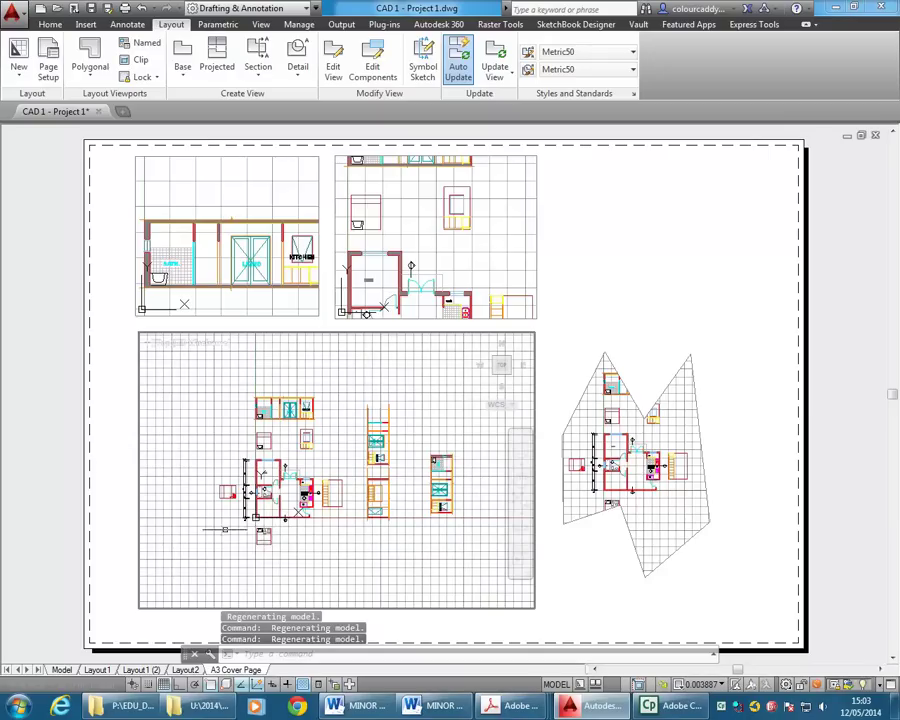
pyautogui.scroll(4, 257, 500)
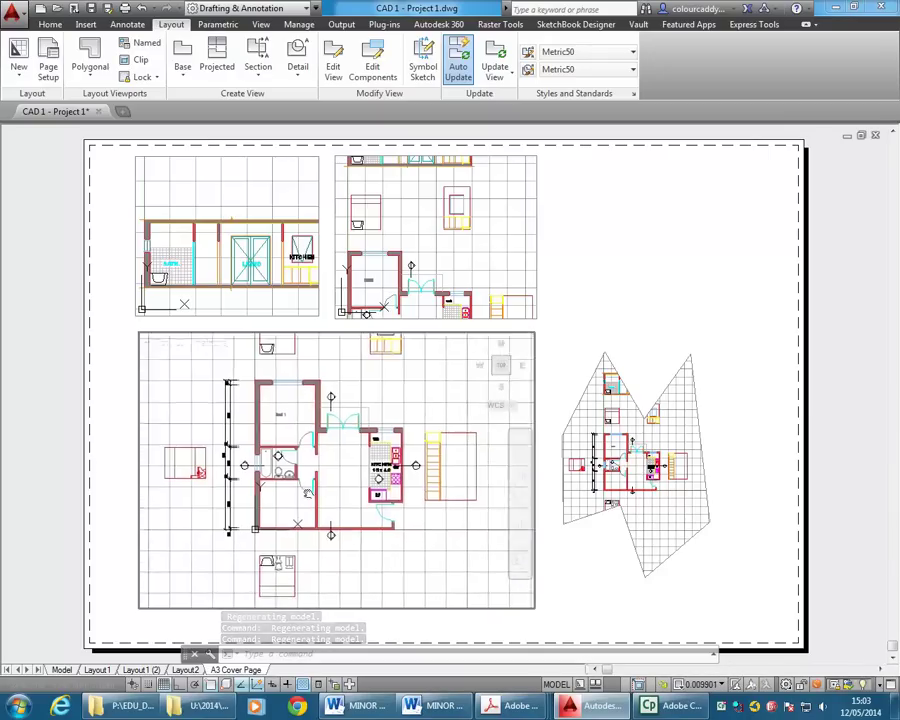
pyautogui.scroll(3, 300, 490)
pyautogui.scroll(-3, 317, 498)
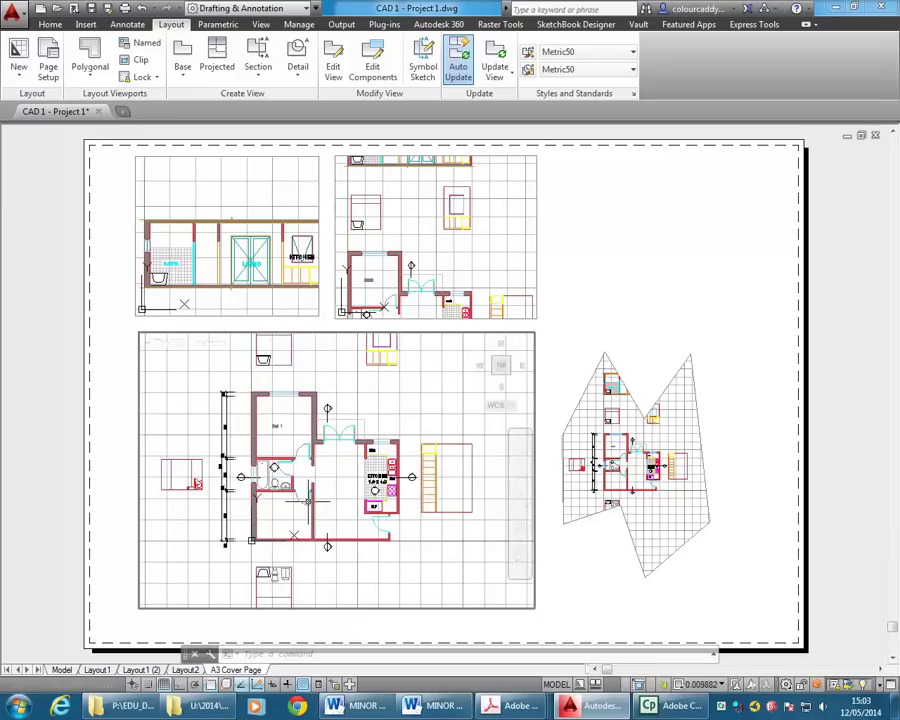
pyautogui.moveTo(317, 498); pyautogui.dragTo(324, 501, button='middle')
# - Reset the viewport scale to 1:50 and frame Bed 1, bathroom and kitchen
pyautogui.click(706, 684)
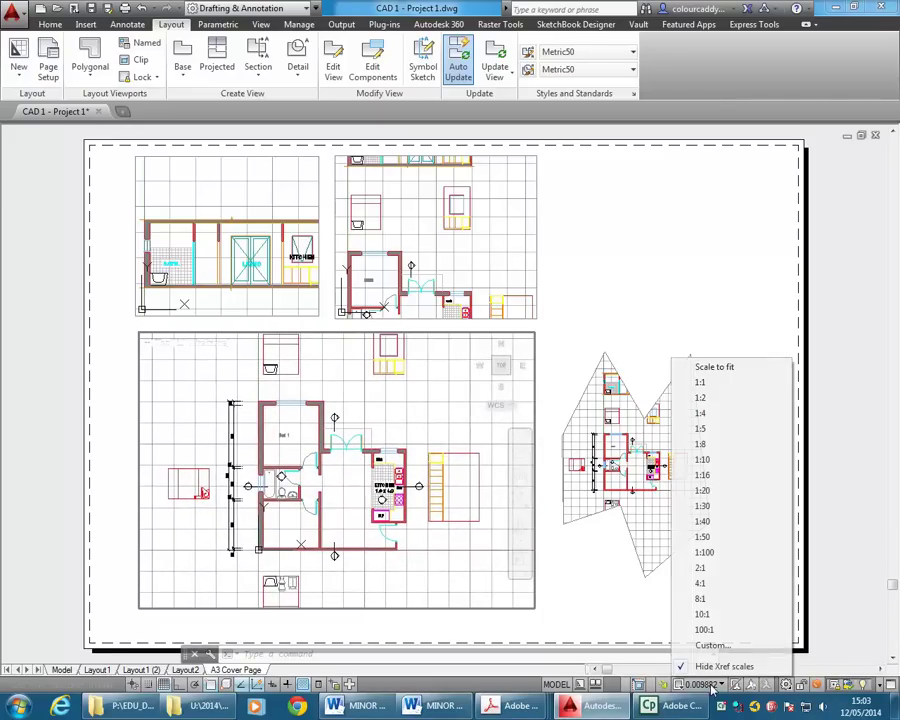
pyautogui.click(712, 537)
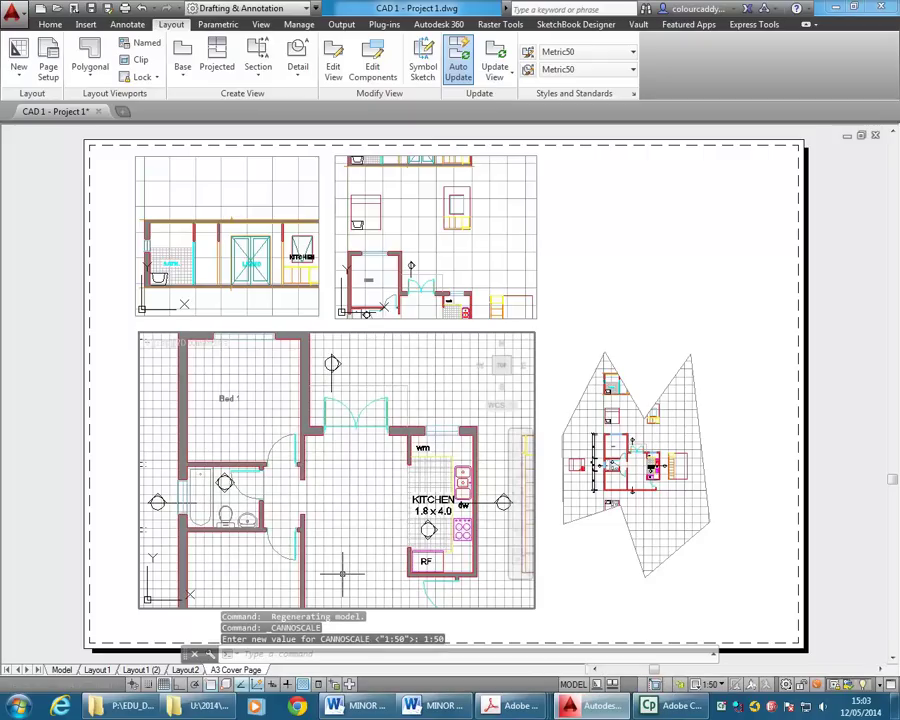
pyautogui.moveTo(343, 542); pyautogui.dragTo(333, 512, button='middle')
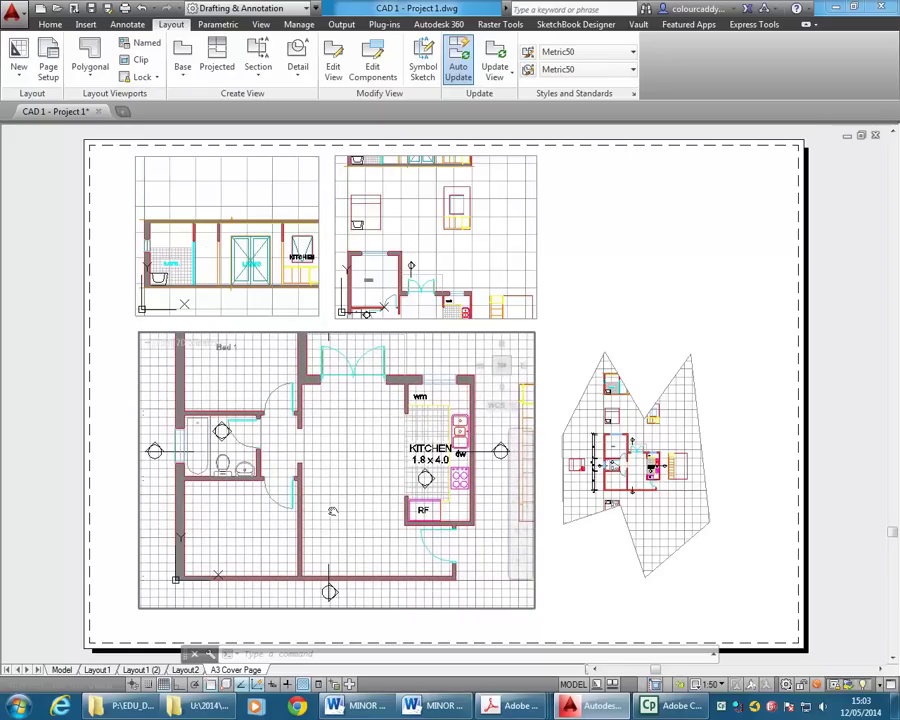
# - Visit the Model tab, then return to the A3 Cover Page working inside the floor-plan viewport
pyautogui.click(572, 685)
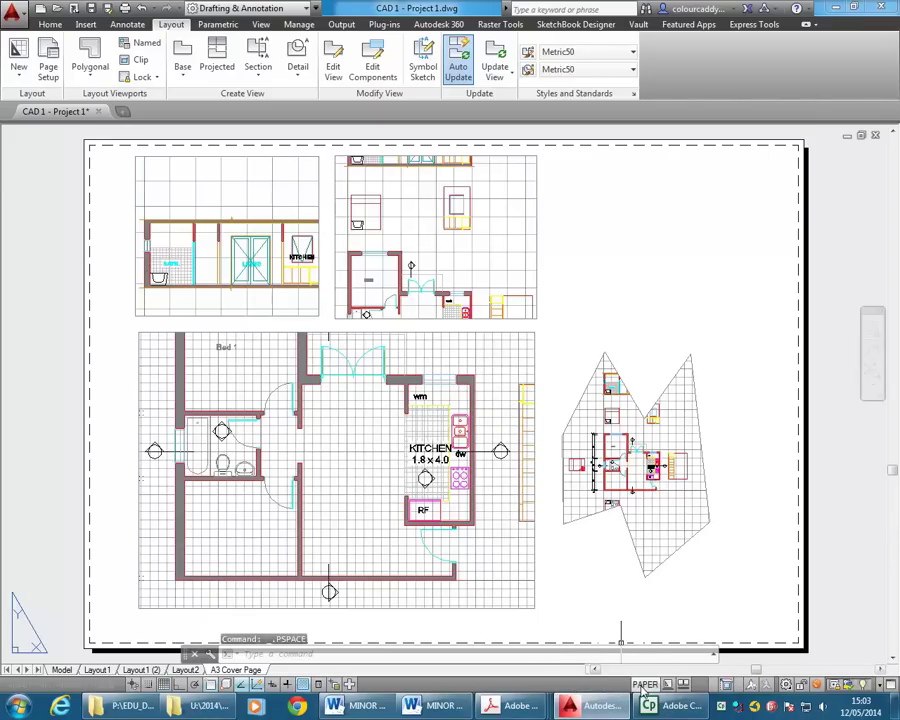
pyautogui.doubleClick(338, 476)
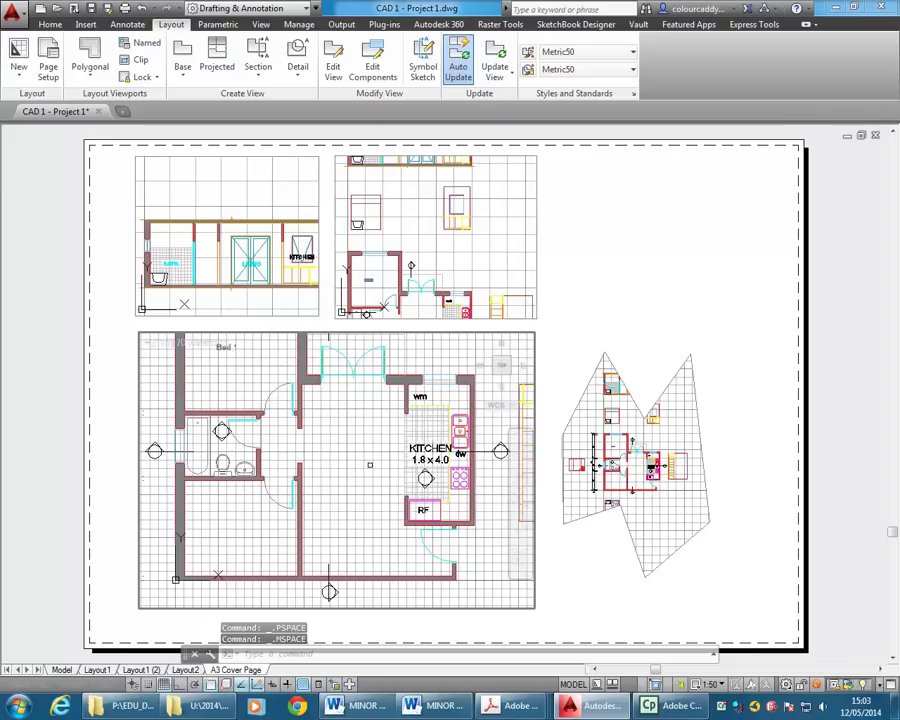
pyautogui.click(573, 685)
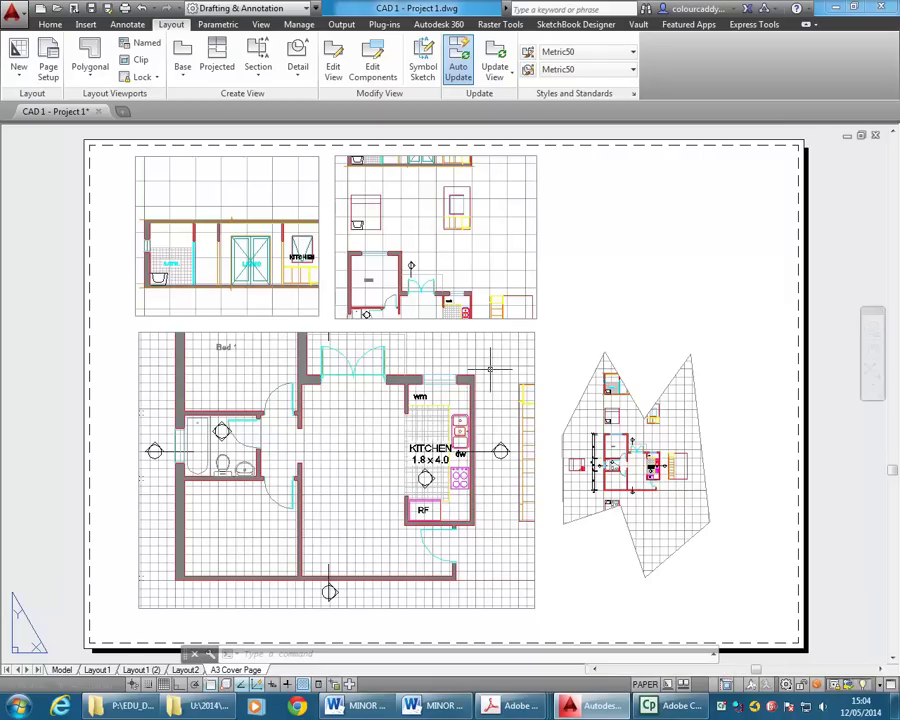
pyautogui.moveTo(60, 672)
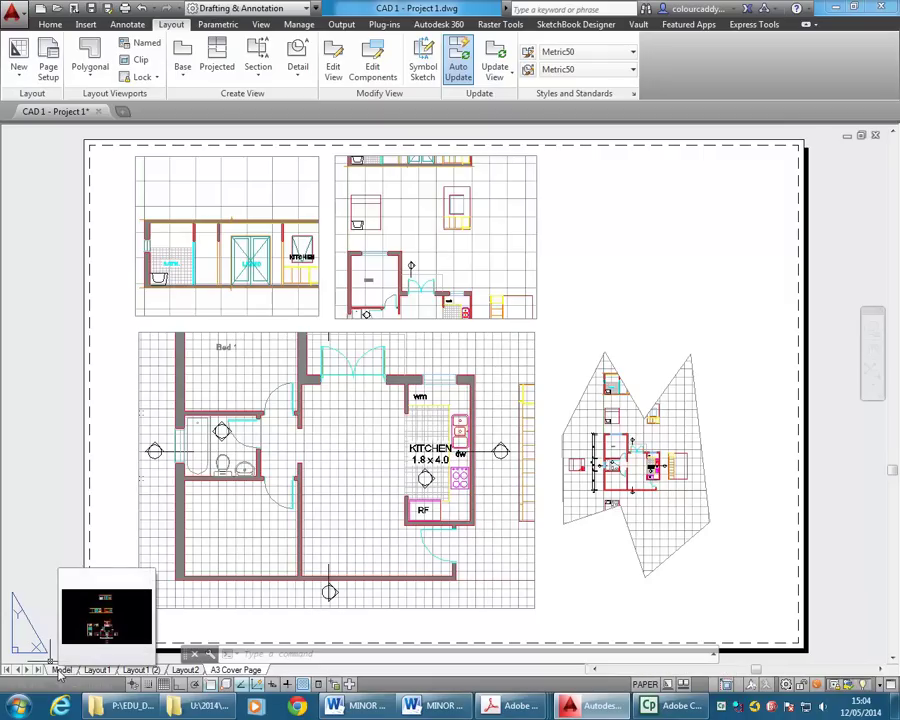
pyautogui.click(61, 670)
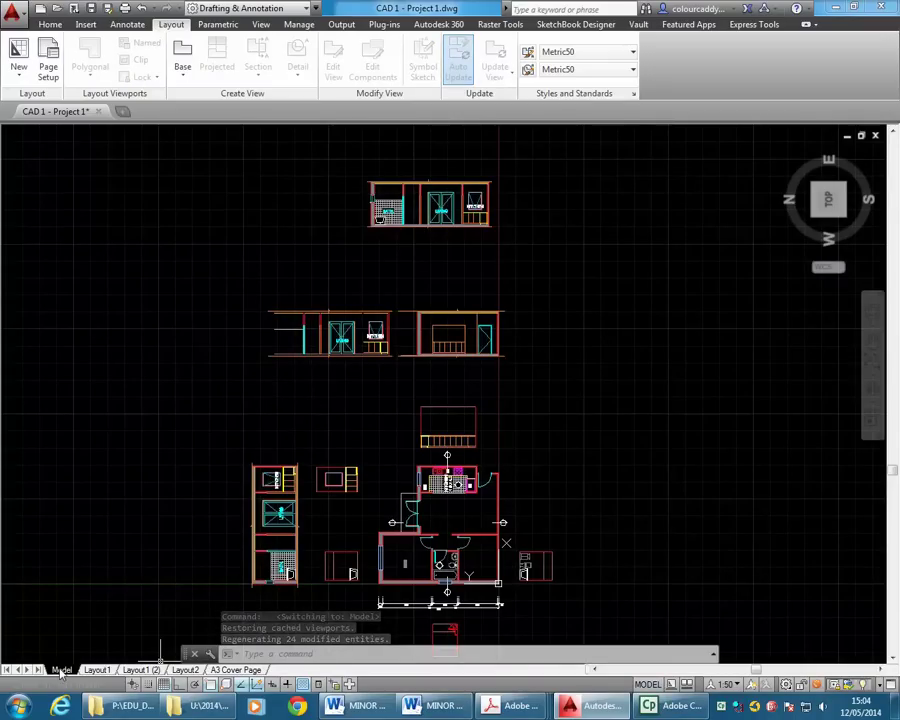
pyautogui.click(227, 670)
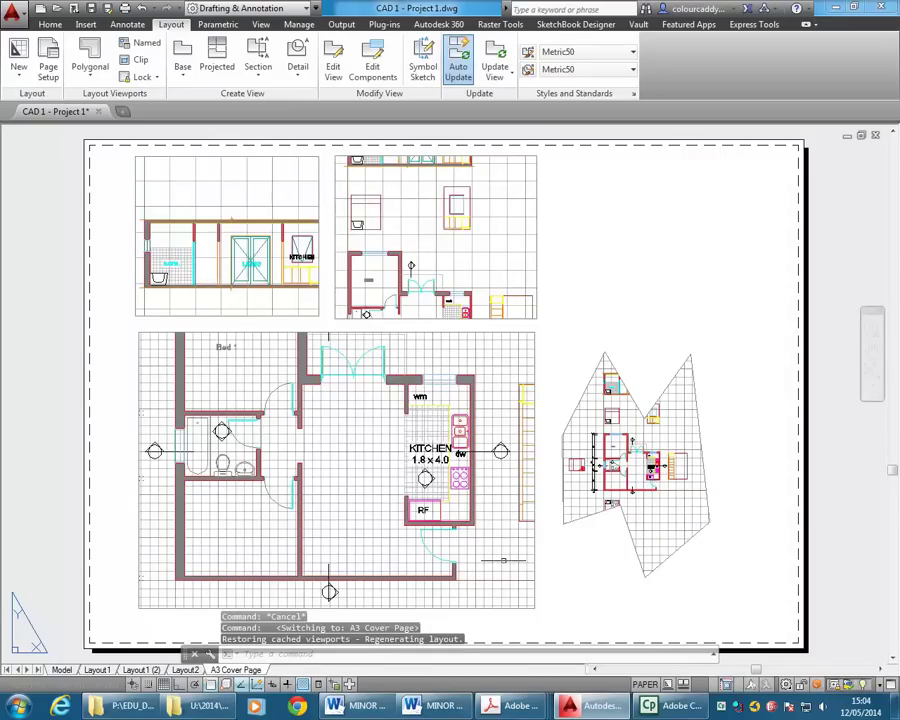
pyautogui.click(645, 686)
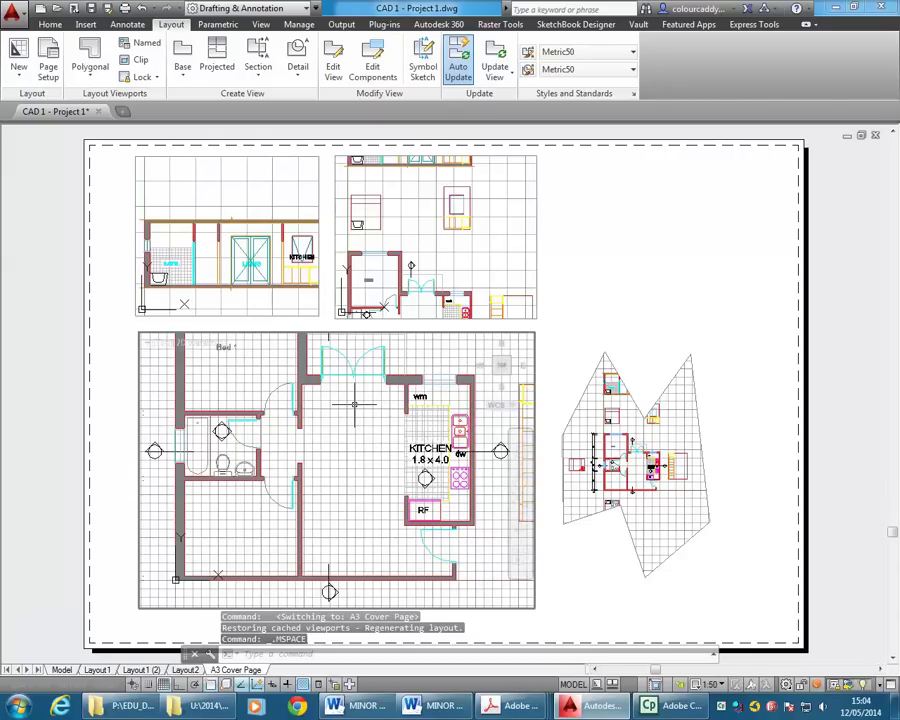
# - Draw a small closed triangle of lines in the middle of the floor plan
pyautogui.click(48, 24)
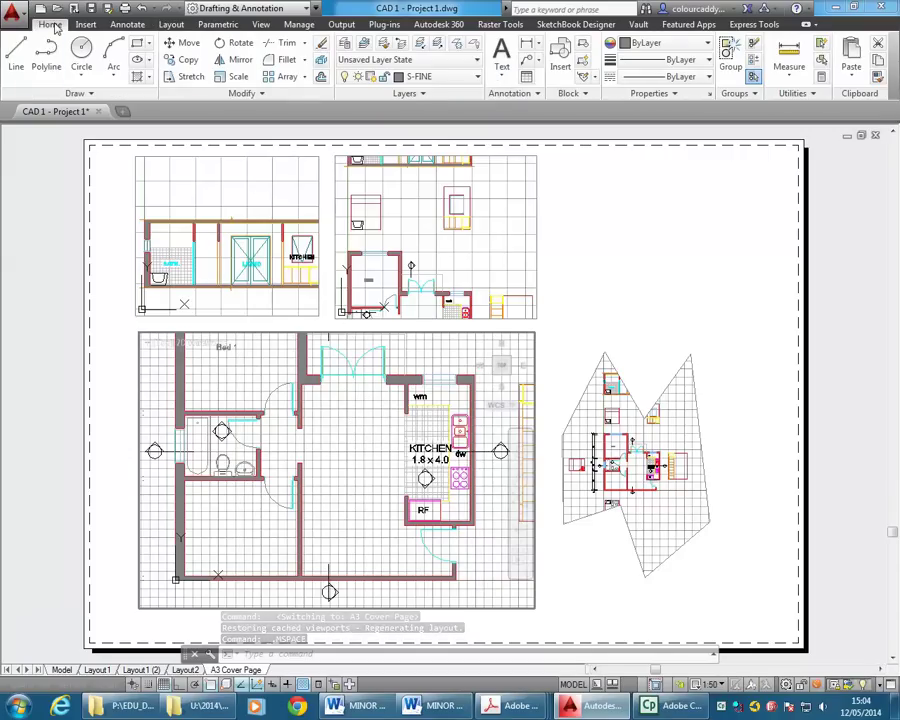
pyautogui.click(18, 62)
pyautogui.click(335, 477)
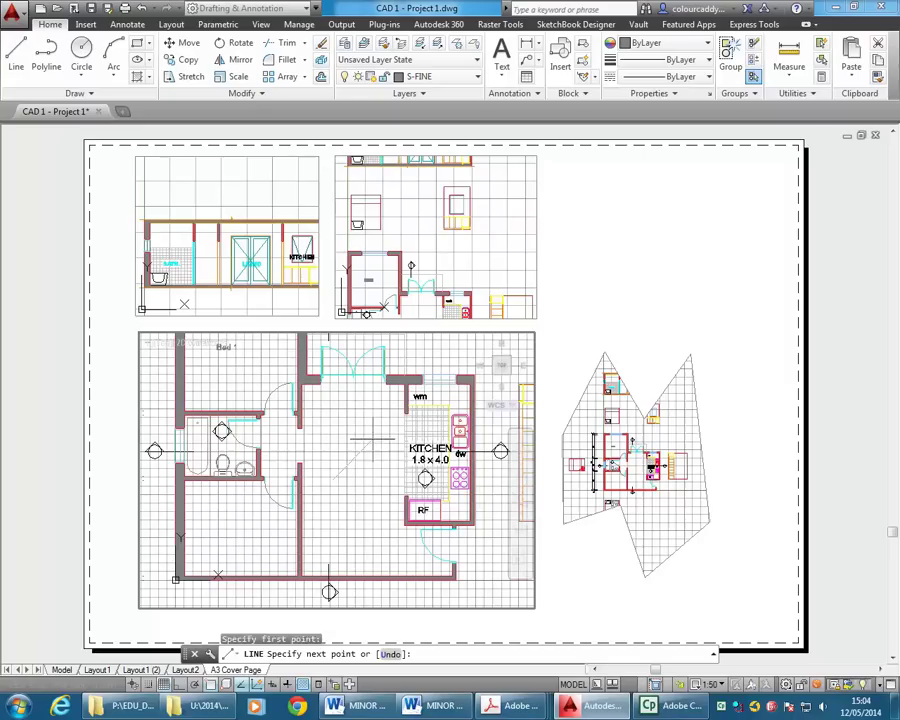
pyautogui.click(372, 440)
pyautogui.click(380, 480)
pyautogui.click(337, 478)
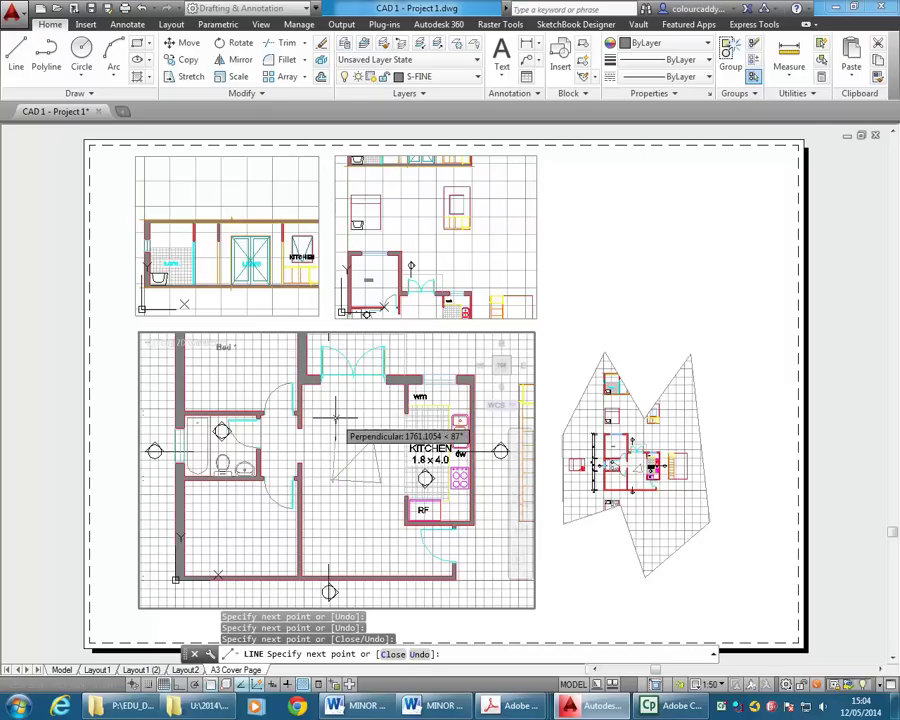
pyautogui.rightClick(335, 418)
pyautogui.click(366, 422)
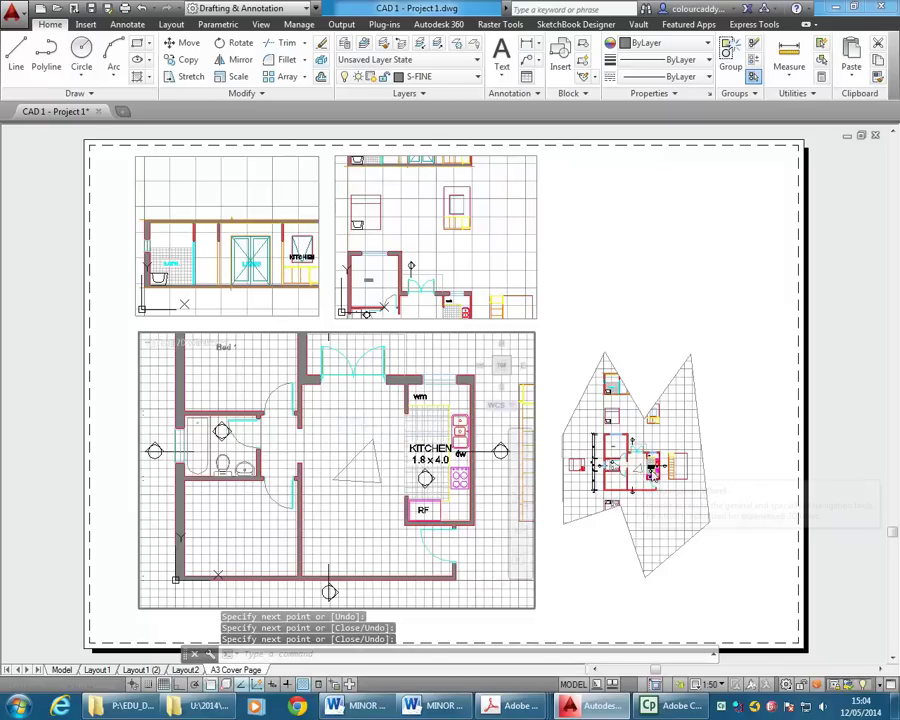
# - Pan the top-middle viewport to show the kitchen, then reactivate the main floor-plan viewport
pyautogui.click(430, 250)
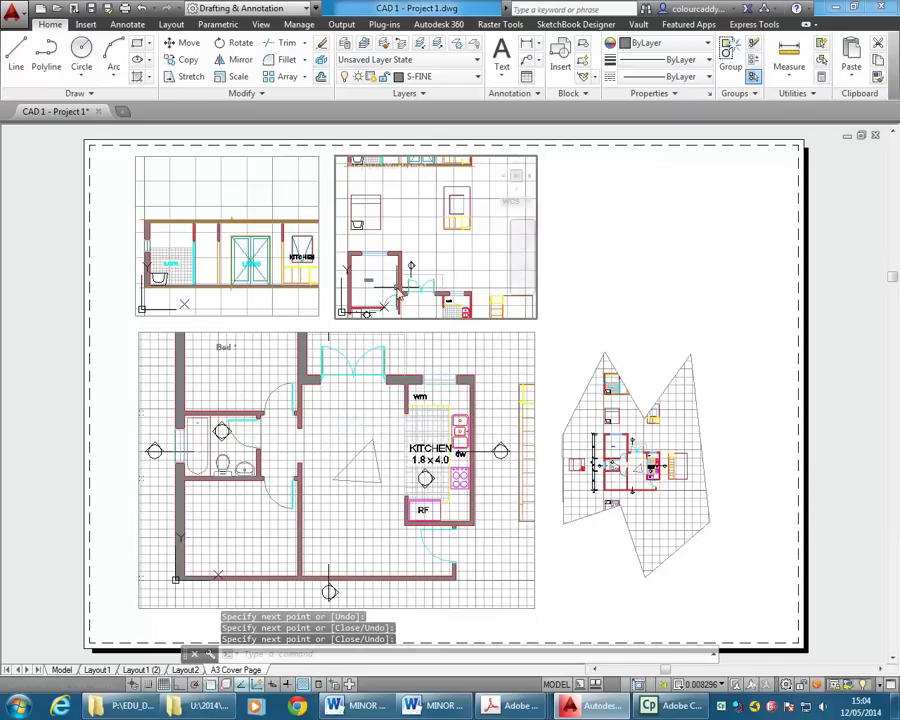
pyautogui.moveTo(400, 290); pyautogui.dragTo(400, 250, button='middle')
pyautogui.click(370, 440)
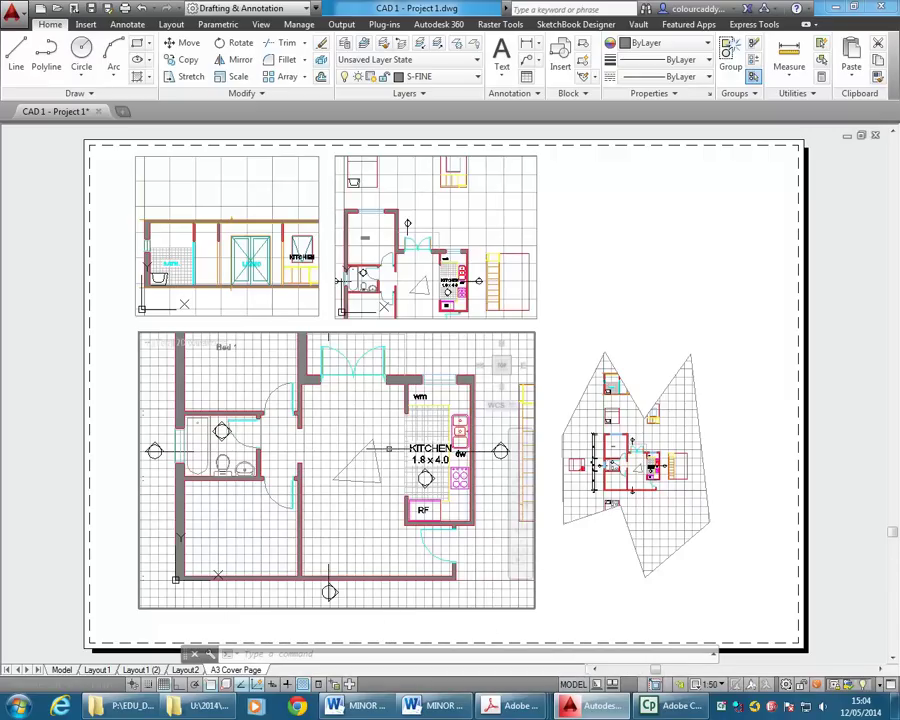
# - Zoom in on the plan in the Model tab, then return to the A3 Cover Page layout
pyautogui.click(64, 670)
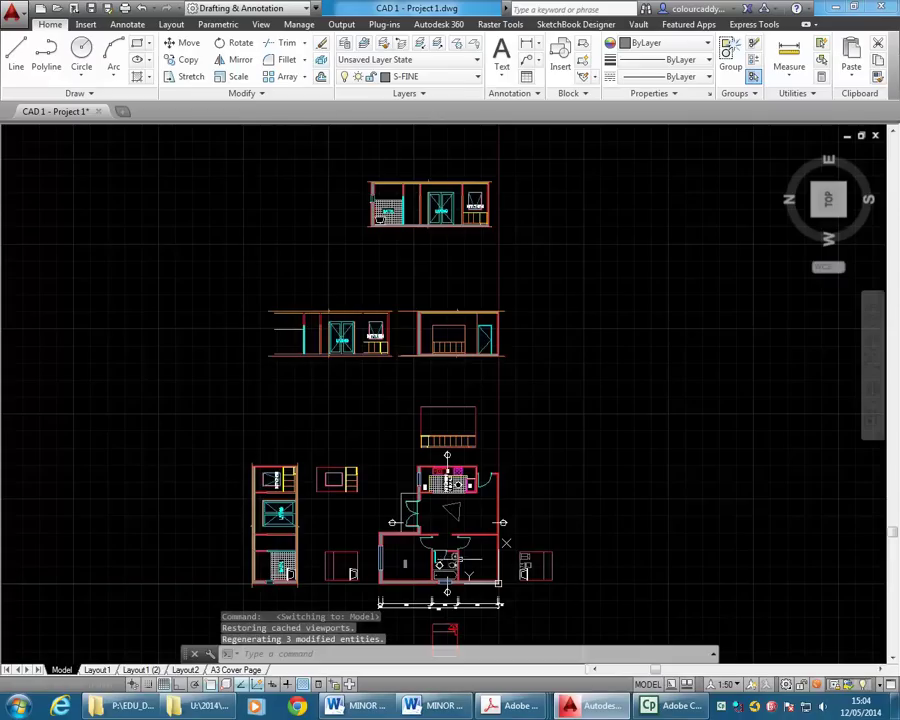
pyautogui.scroll(4, 452, 521)
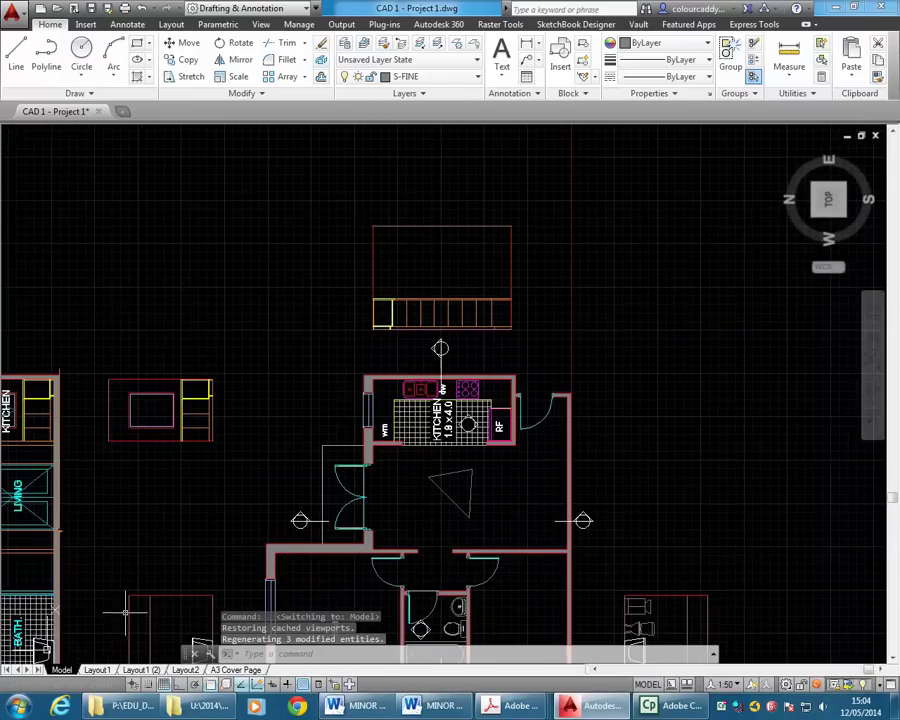
pyautogui.click(236, 669)
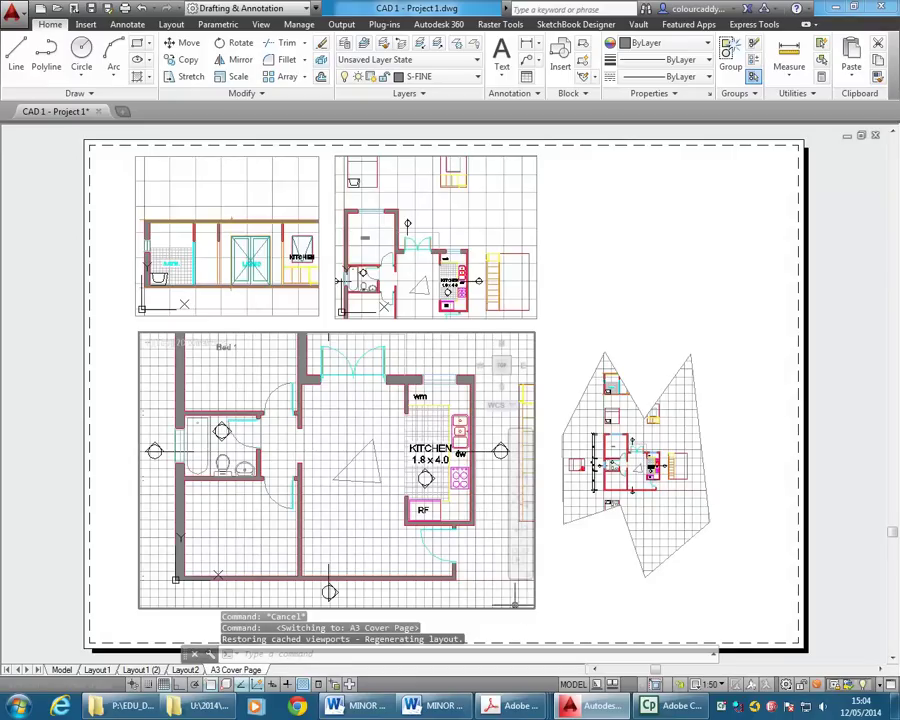
# - From paper space, draw a larger set of connected triangular lines over the plan's centre
pyautogui.doubleClick(572, 588)
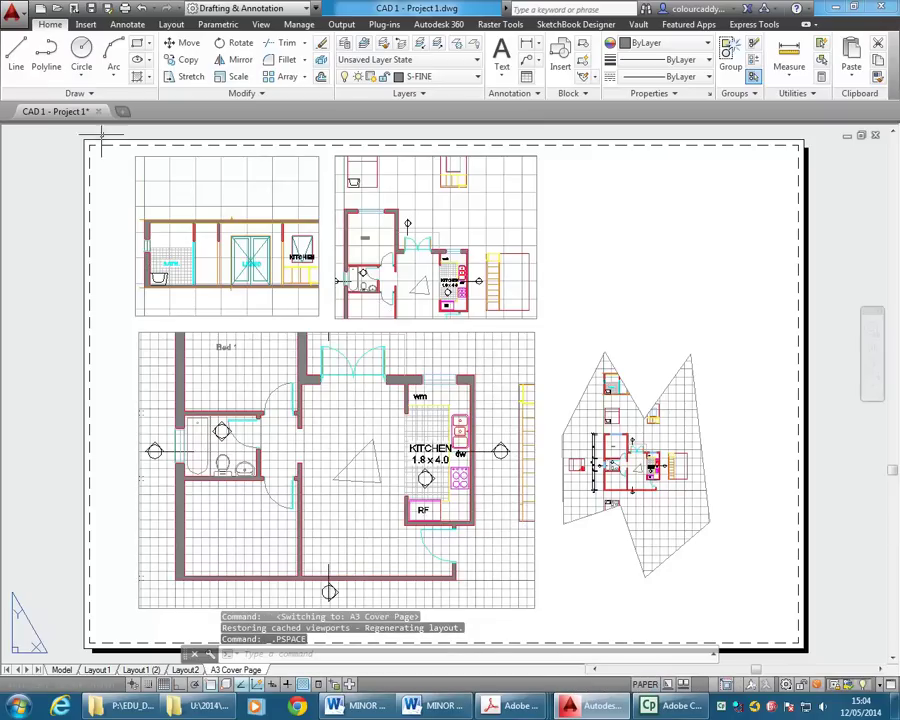
pyautogui.click(15, 50)
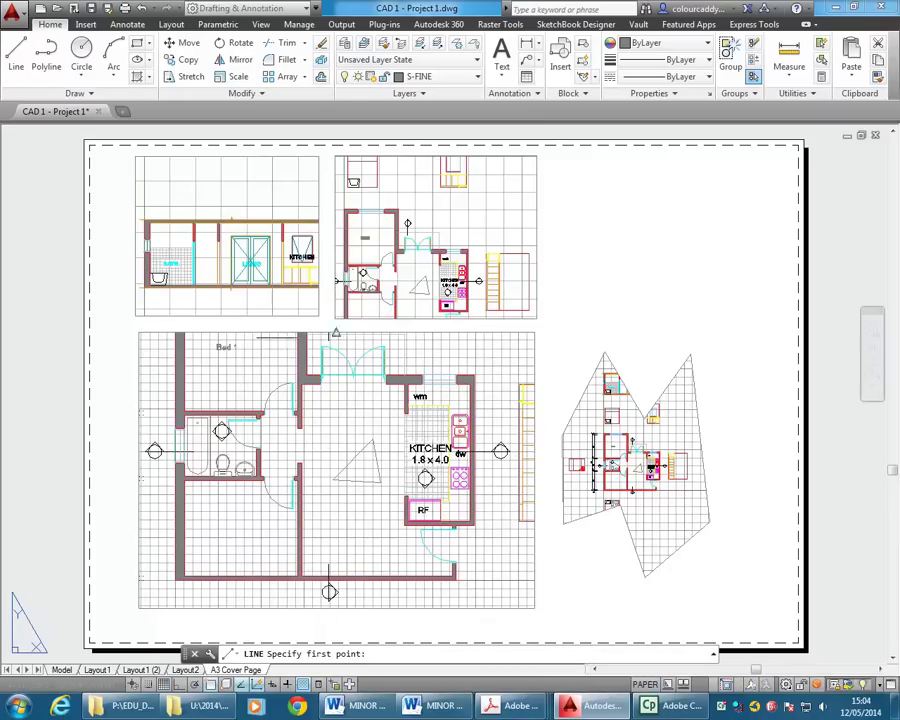
pyautogui.click(325, 443)
pyautogui.click(362, 407)
pyautogui.click(373, 455)
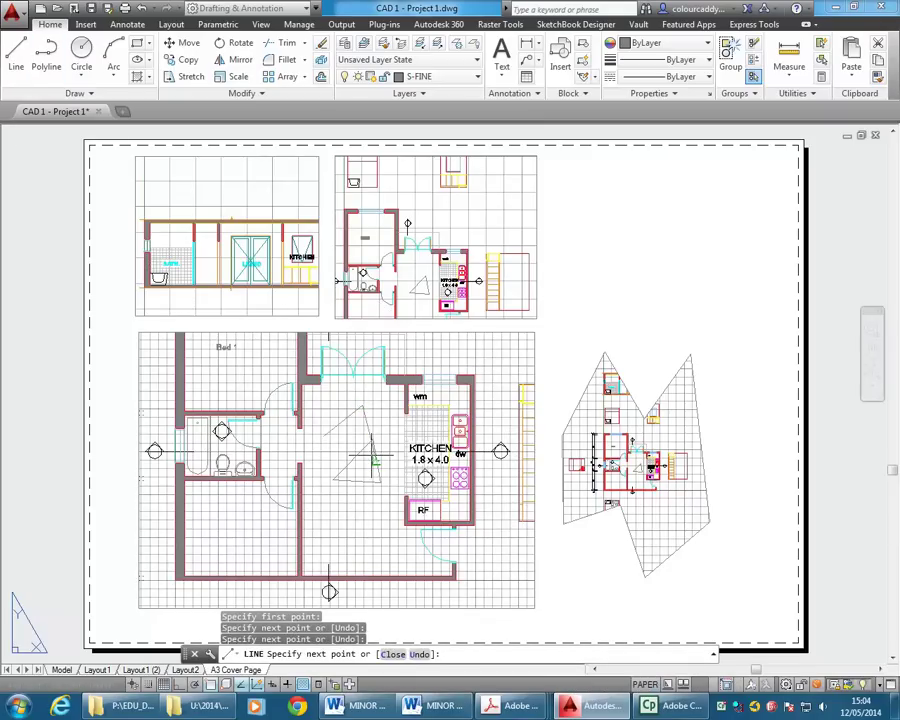
pyautogui.click(362, 406)
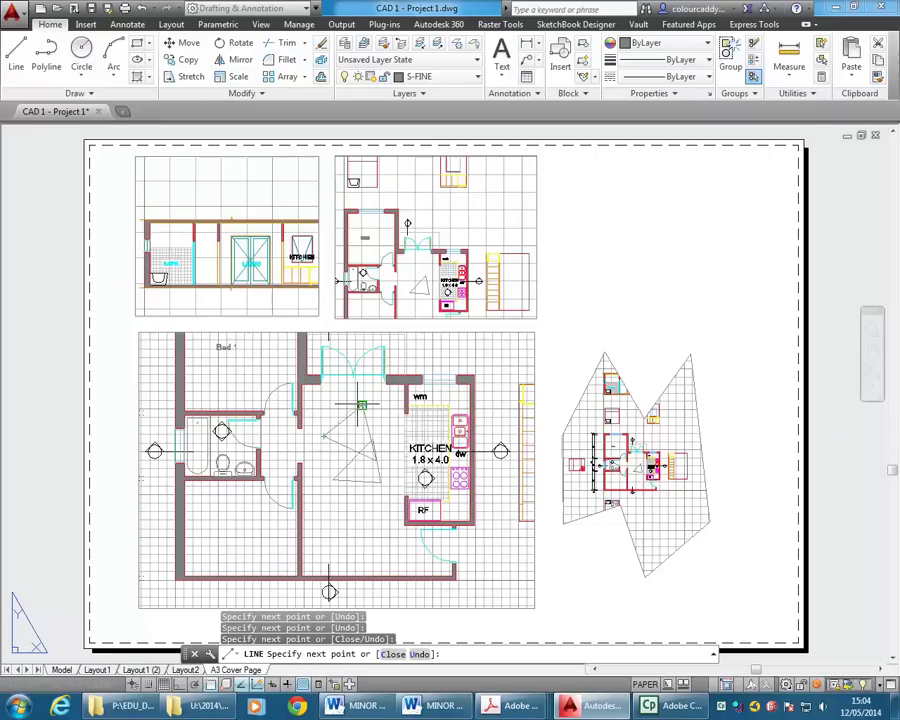
pyautogui.press('Escape')
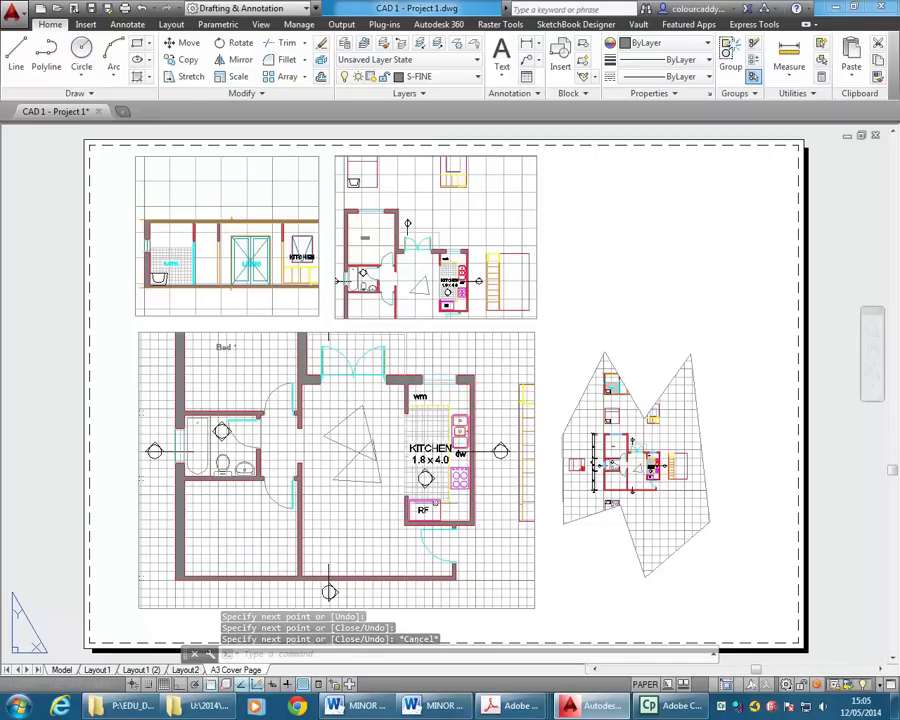
pyautogui.moveTo(668, 706)
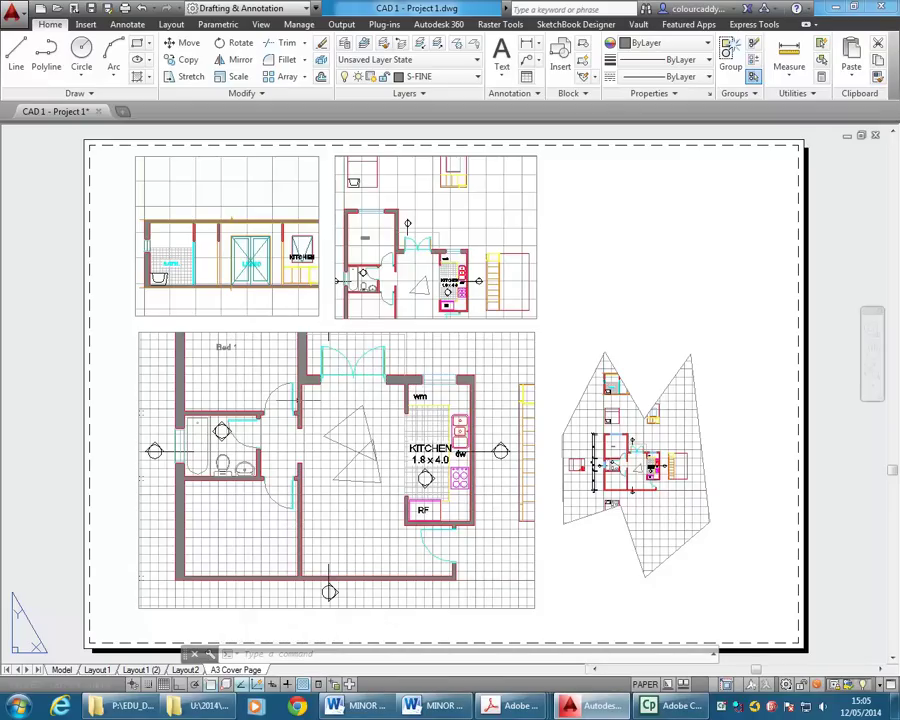
# - Window-select and erase the three larger stray triangle lines, keeping the original small triangle
pyautogui.click(249, 358)
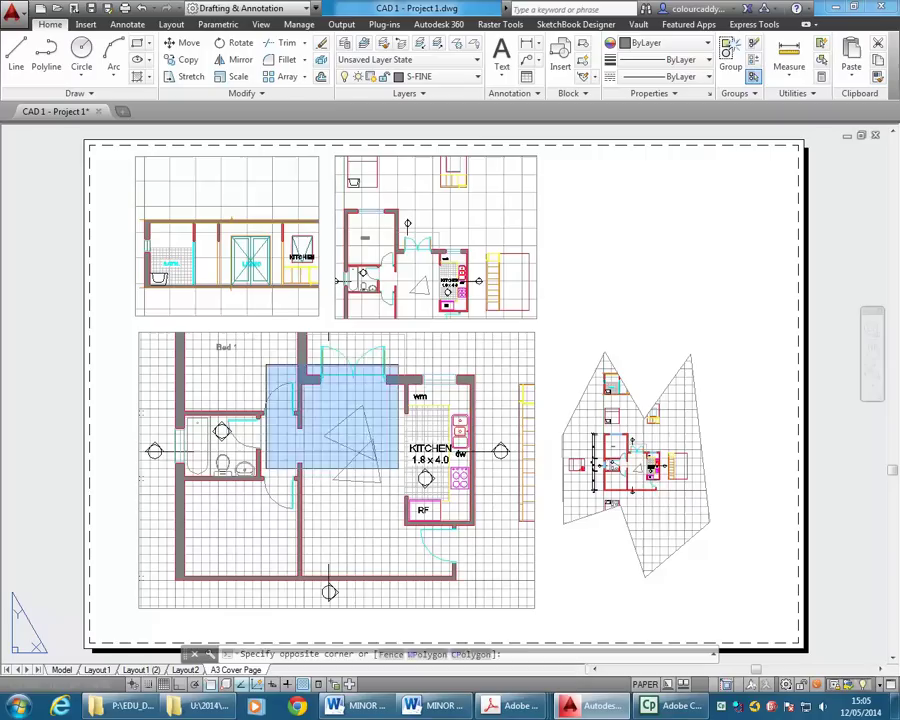
pyautogui.click(375, 478)
pyautogui.press('Delete')
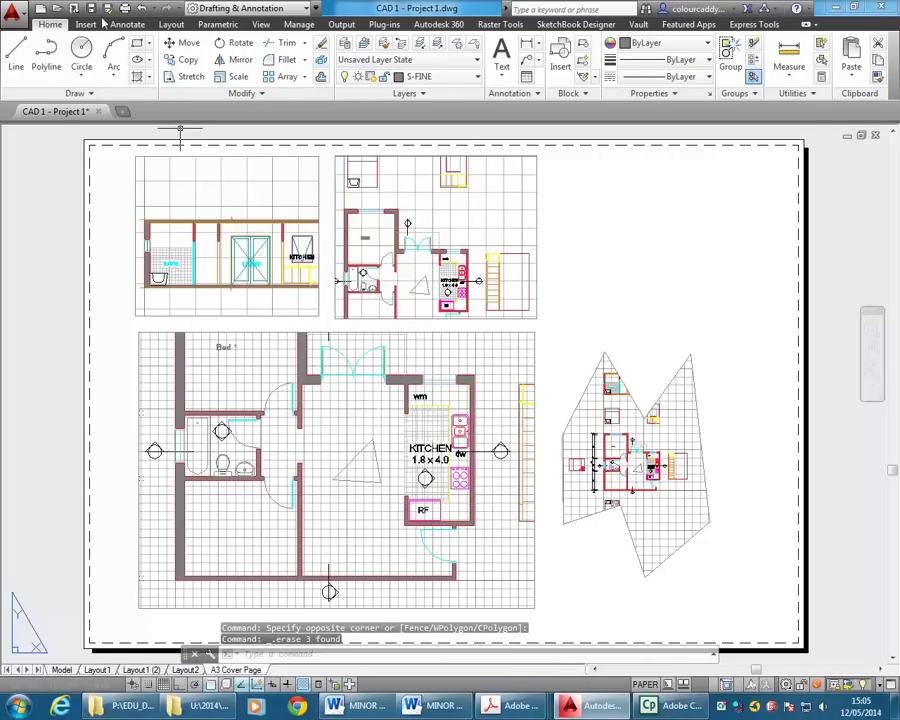
pyautogui.hotkey('ctrl', 'z')
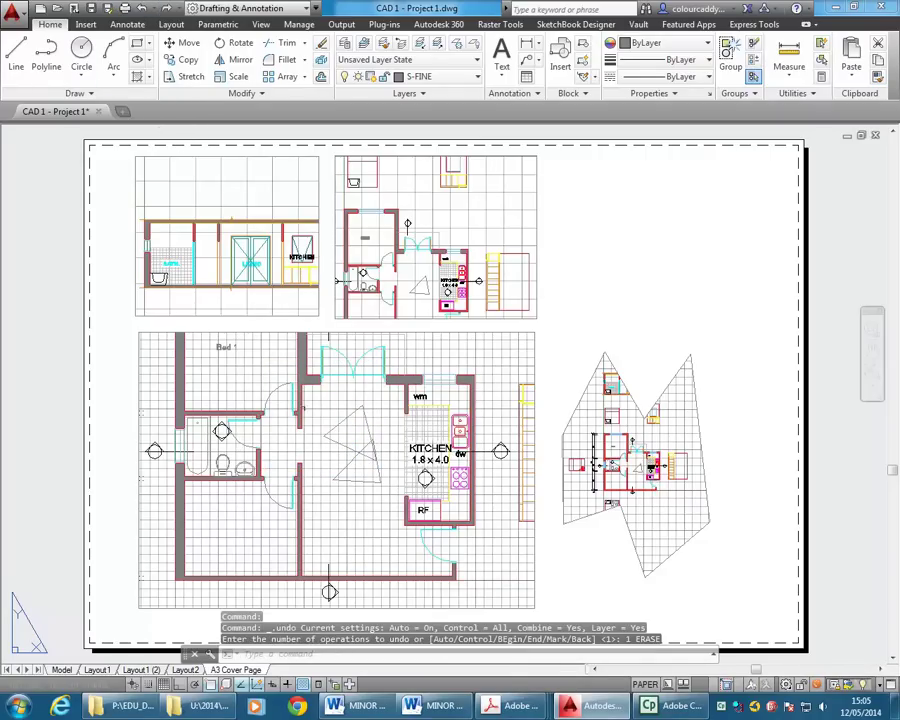
pyautogui.click(248, 366)
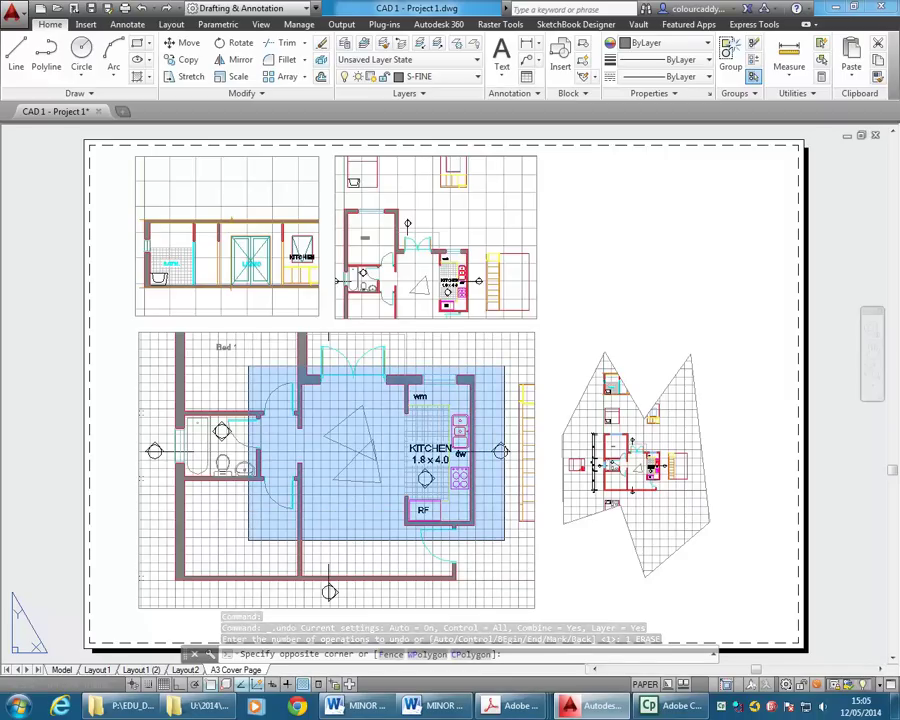
pyautogui.click(505, 540)
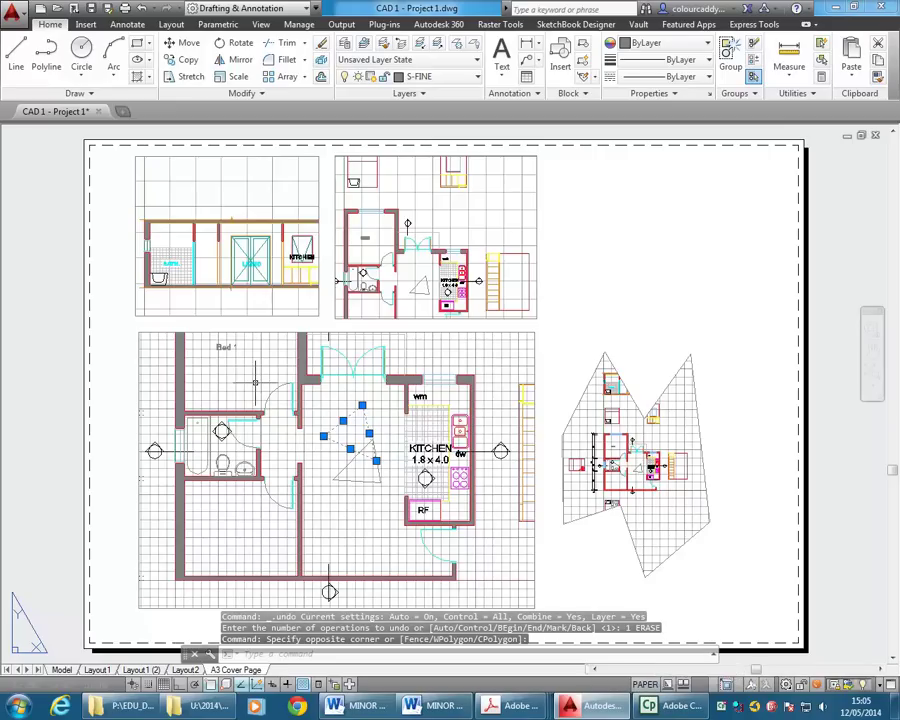
pyautogui.press('Delete')
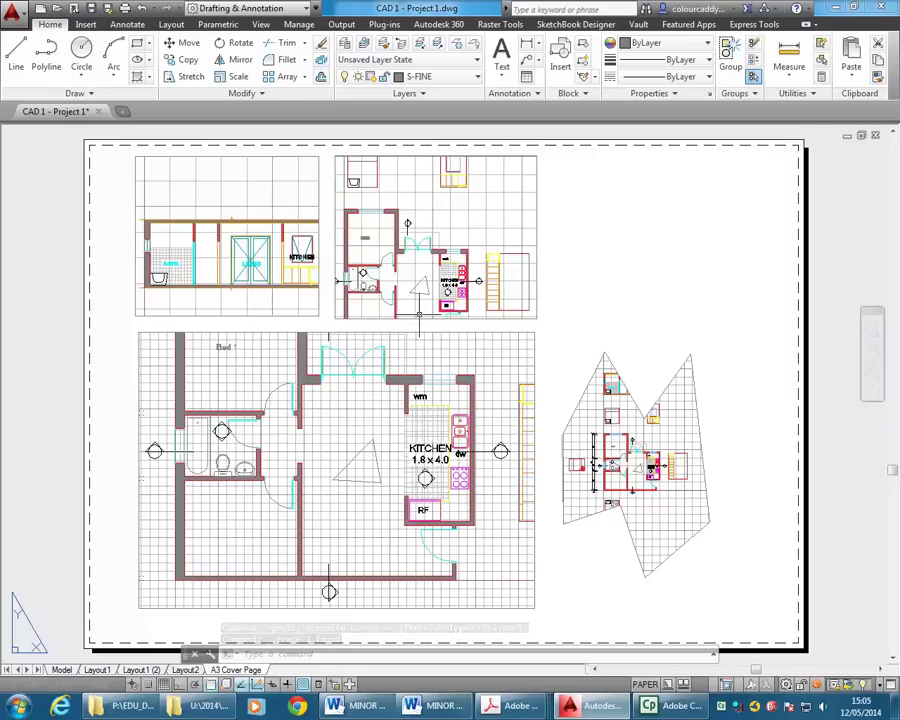
# - Resize the small upper floor-plan viewport and move it to the sheet's top-right
pyautogui.click(336, 262)
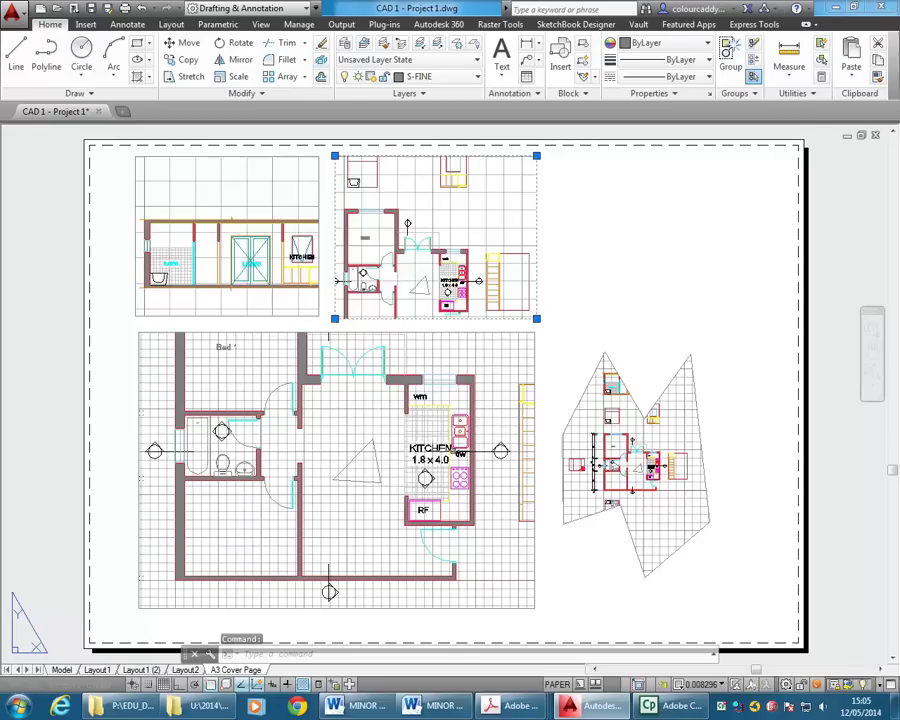
pyautogui.press('Escape')
pyautogui.press('Escape')
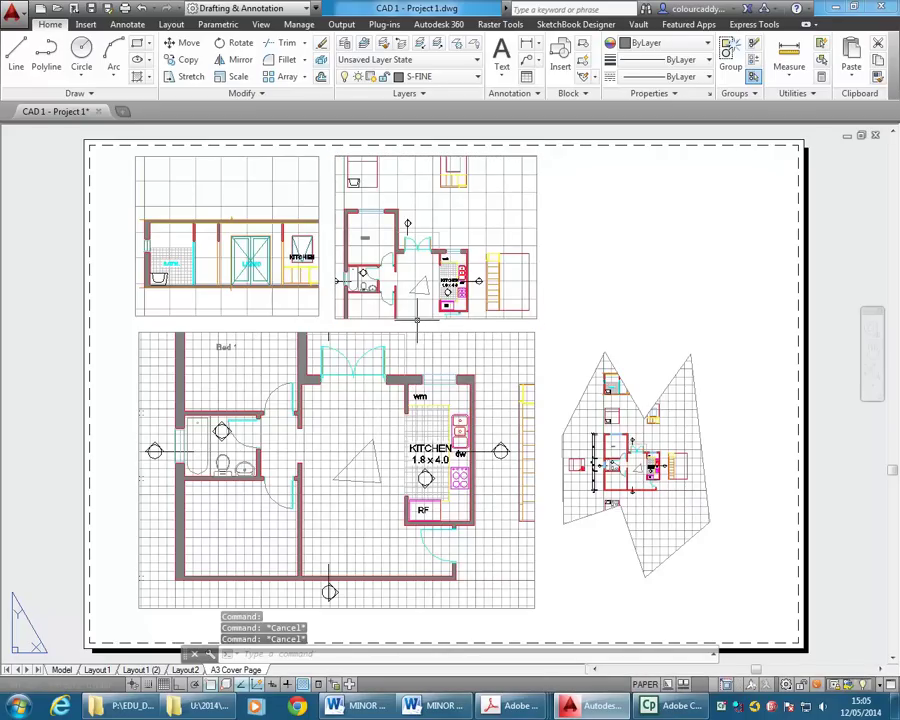
pyautogui.click(417, 319)
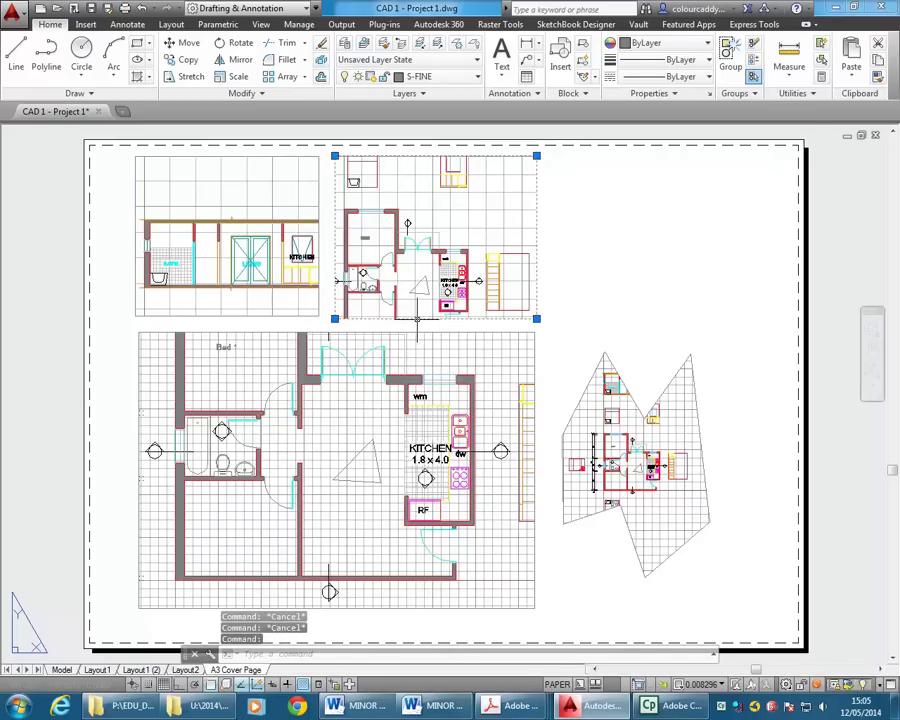
pyautogui.click(537, 319)
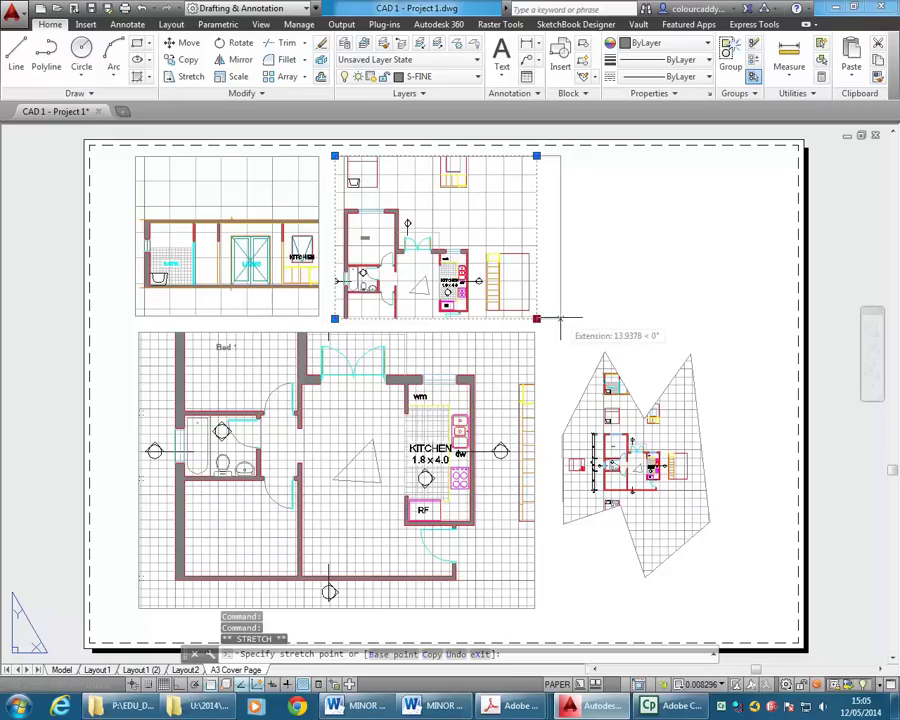
pyautogui.click(560, 319)
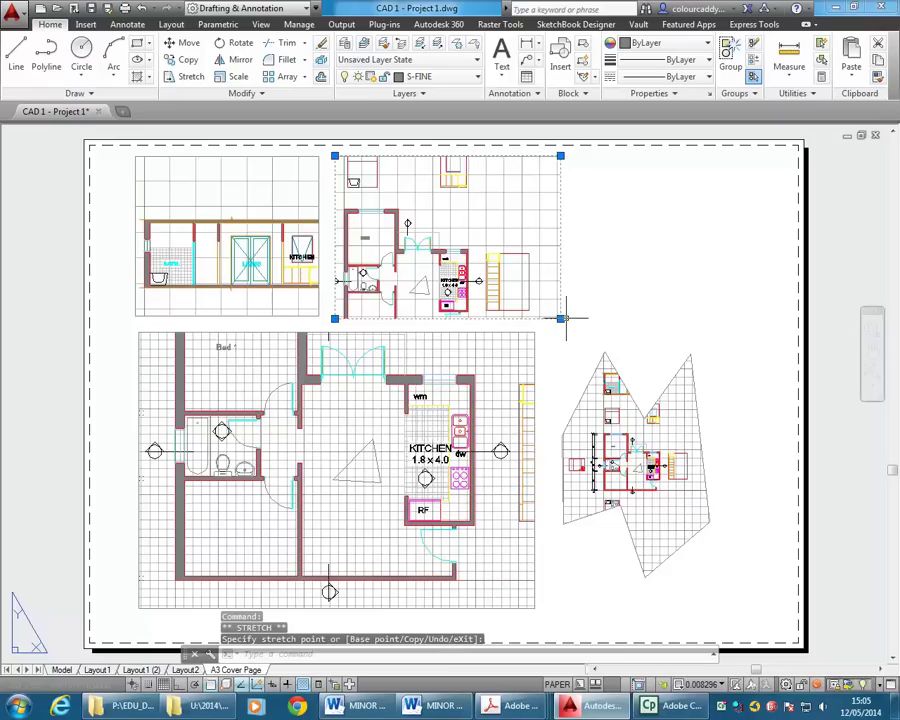
pyautogui.click(501, 319)
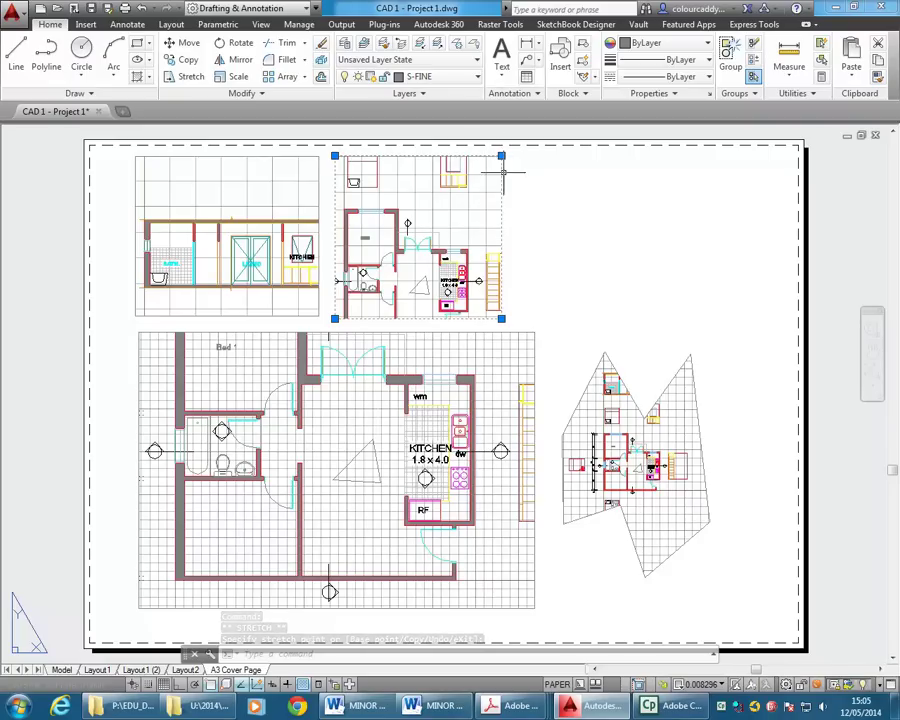
pyautogui.moveTo(503, 175)
pyautogui.mouseDown()
pyautogui.moveTo(668, 207)
pyautogui.moveTo(786, 185)
pyautogui.mouseUp()
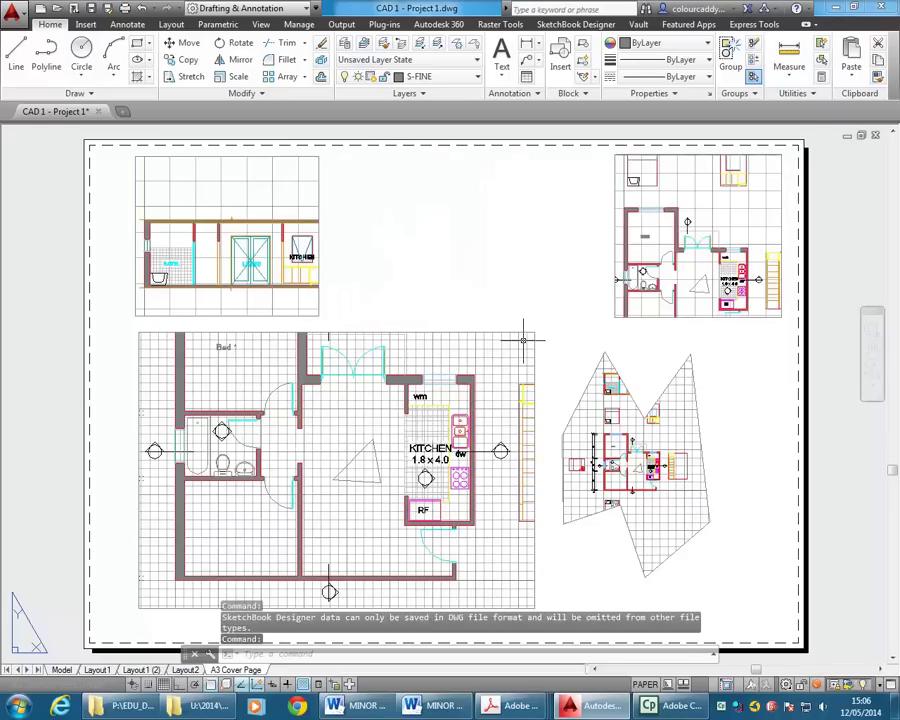
# - Move the star-shaped plan viewport down and right, and crop the small plan's top edge
pyautogui.click(630, 393)
pyautogui.moveTo(656, 398); pyautogui.dragTo(726, 453)
pyautogui.click(614, 153)
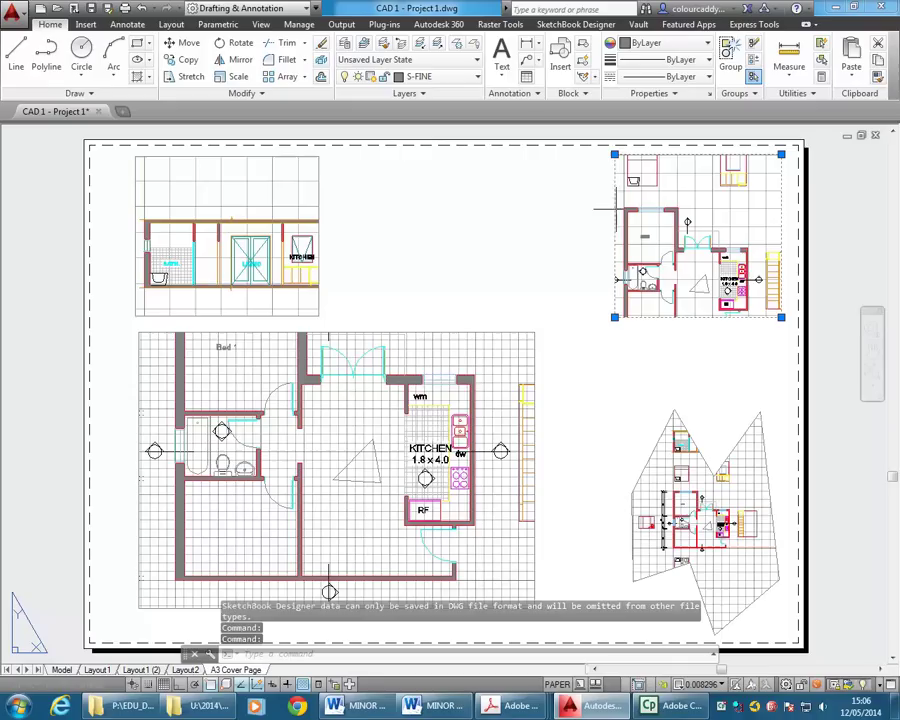
pyautogui.click(614, 153)
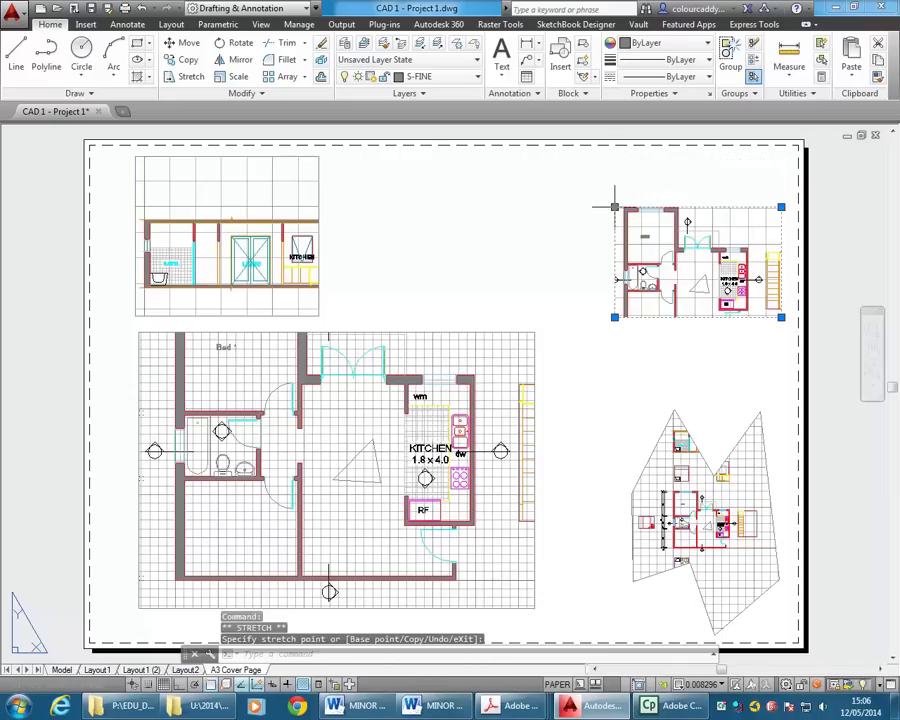
pyautogui.click(638, 285)
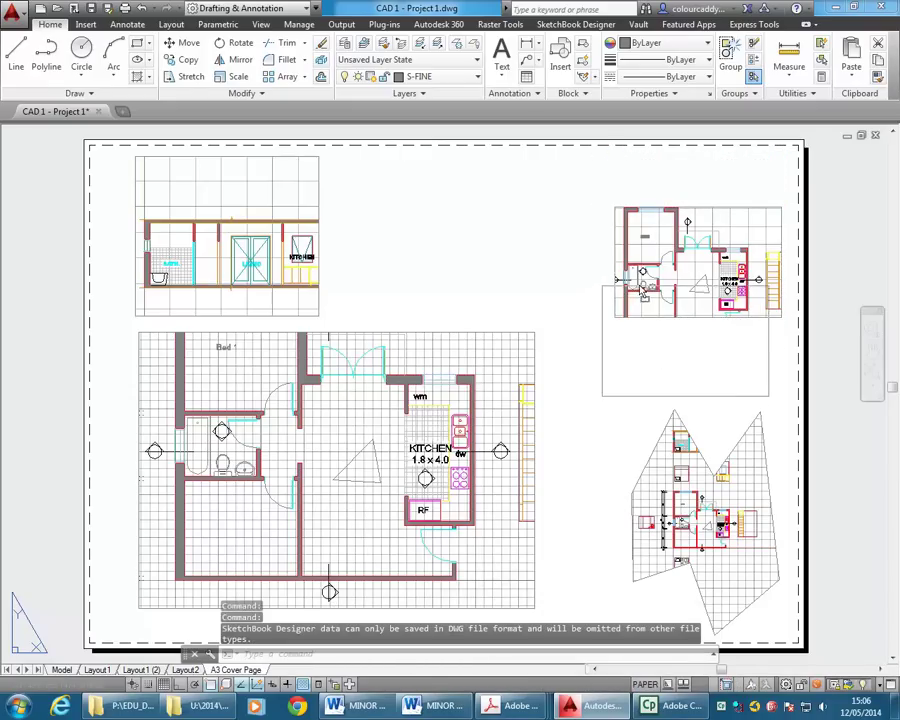
# - Move the elevation viewport to the upper right and shrink it to sit above the plan
pyautogui.click(223, 157)
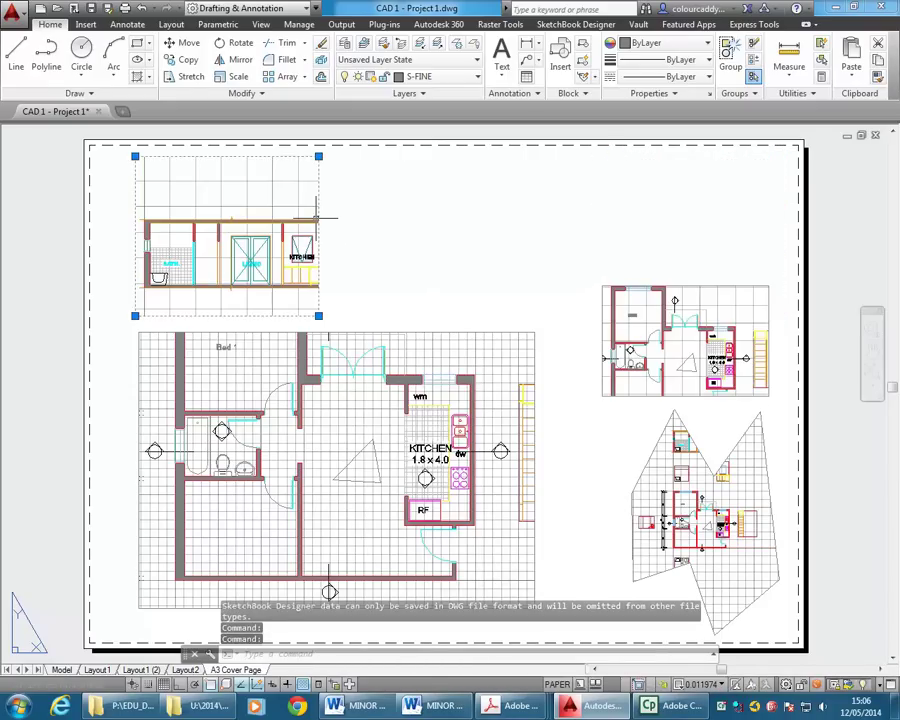
pyautogui.click(766, 234)
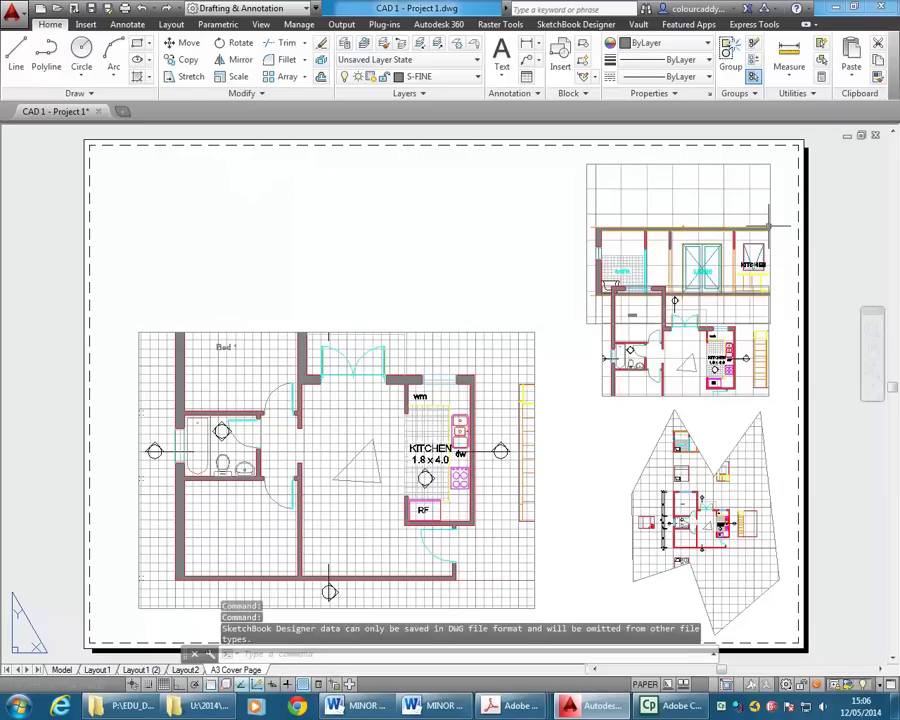
pyautogui.click(586, 323)
pyautogui.click(586, 323)
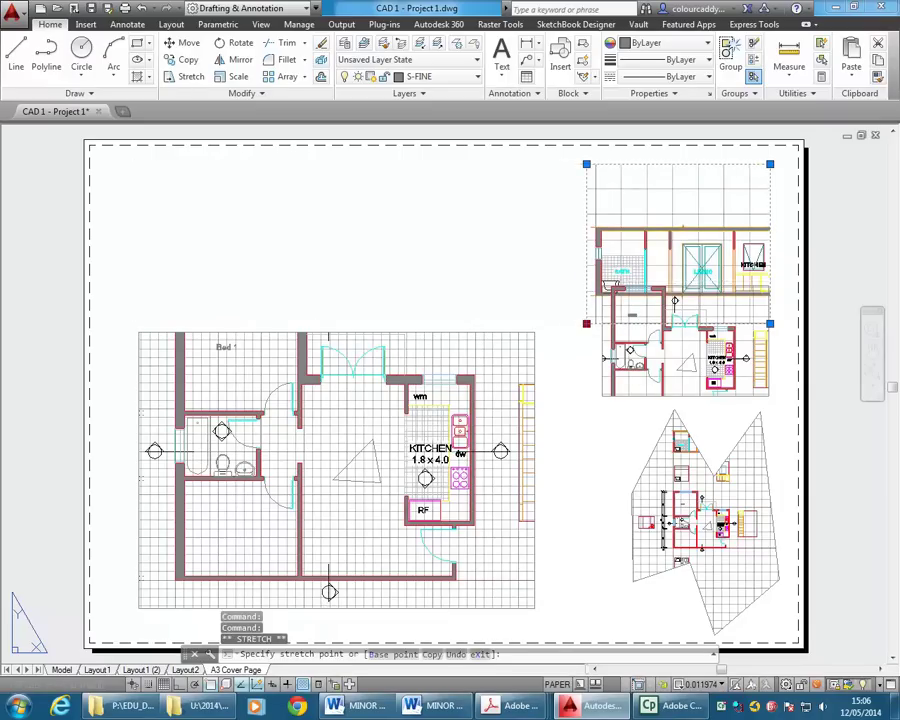
pyautogui.click(564, 281)
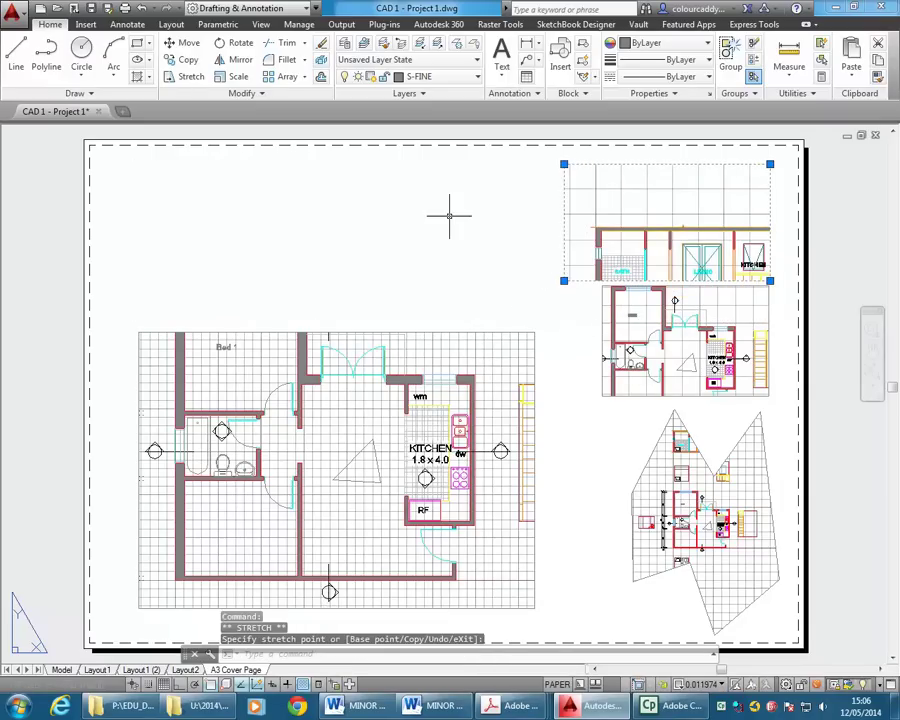
pyautogui.press('Escape')
pyautogui.press('Escape')
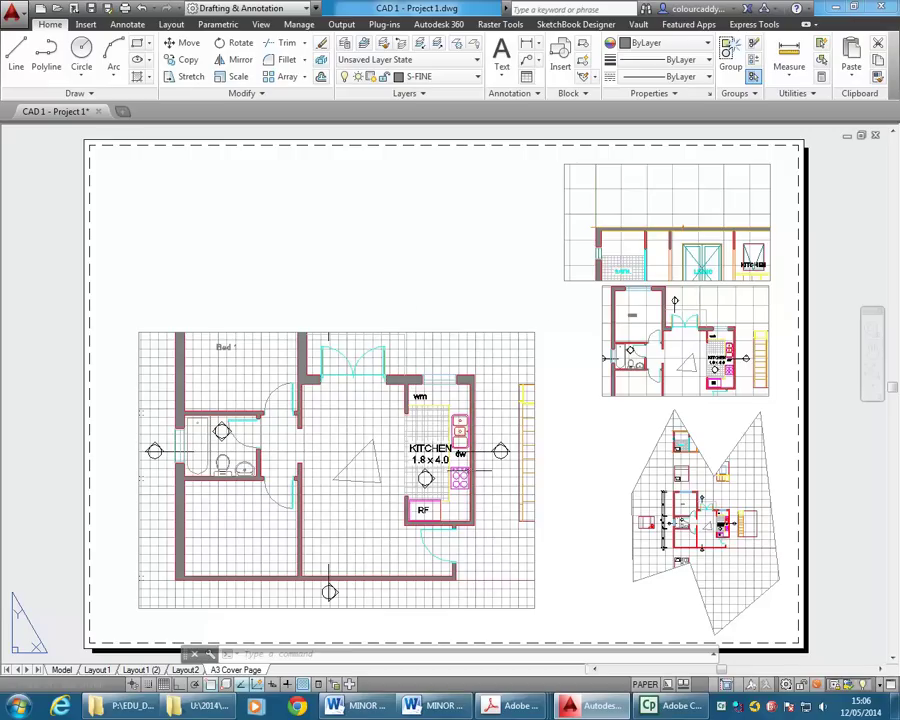
# - Crop the floor-plan viewport's top and right edges and move it lower on the sheet
pyautogui.click(413, 328)
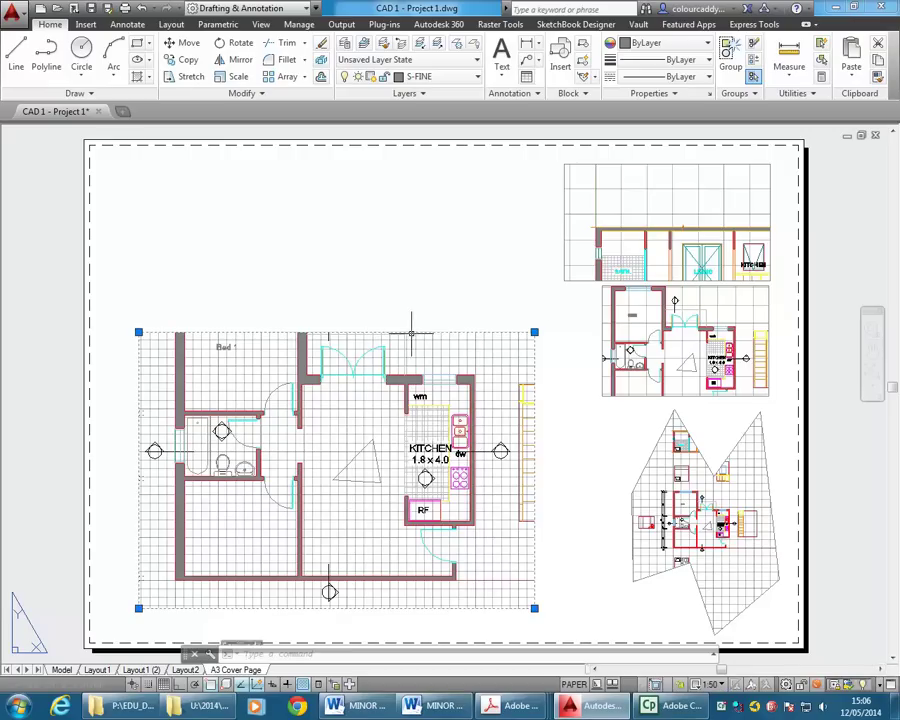
pyautogui.click(534, 331)
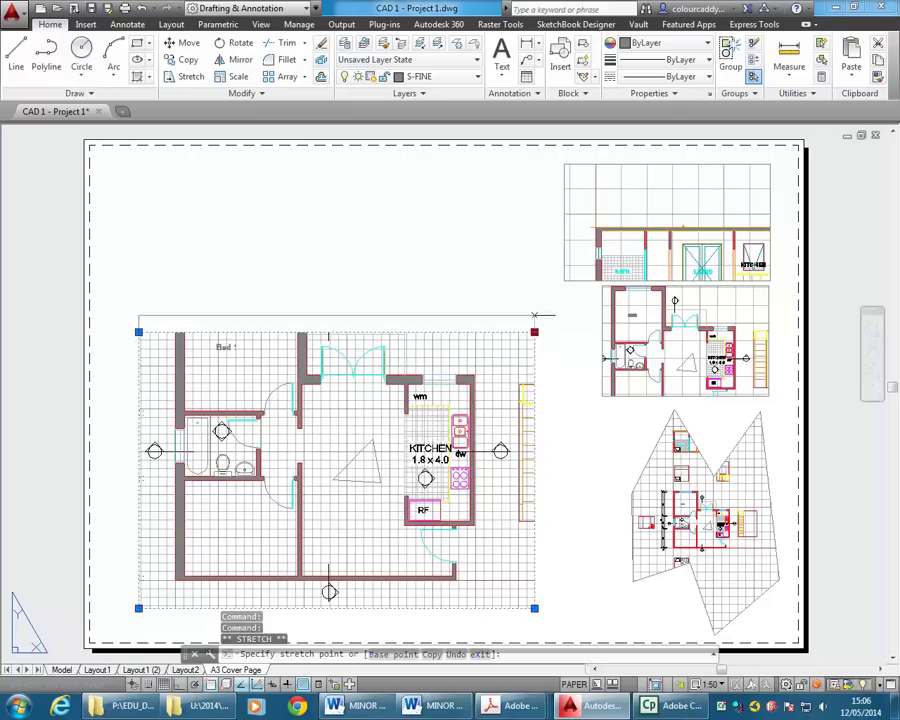
pyautogui.click(537, 218)
pyautogui.click(138, 219)
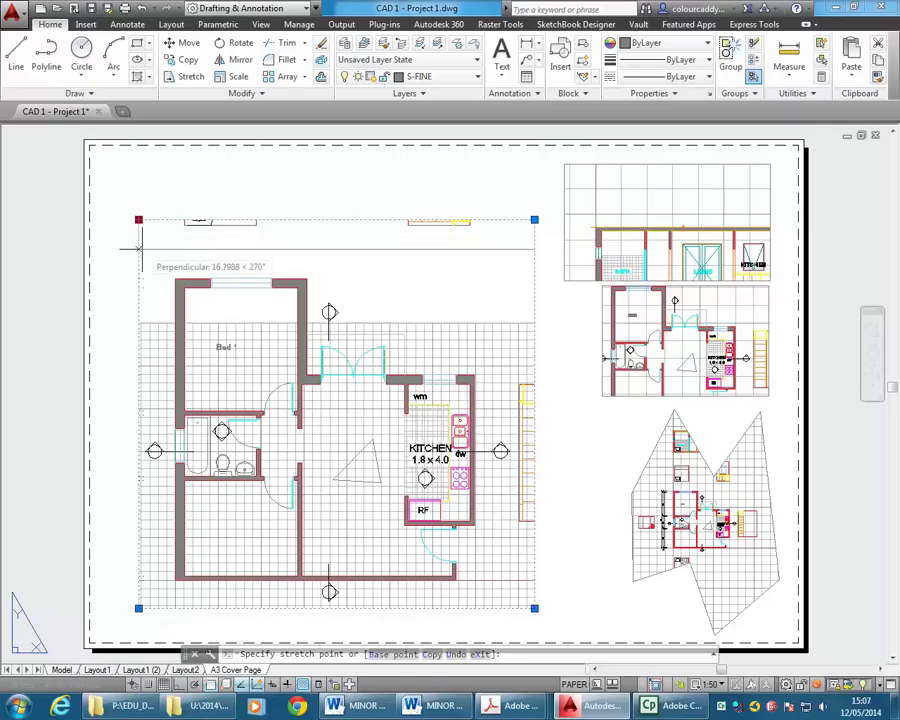
pyautogui.click(139, 260)
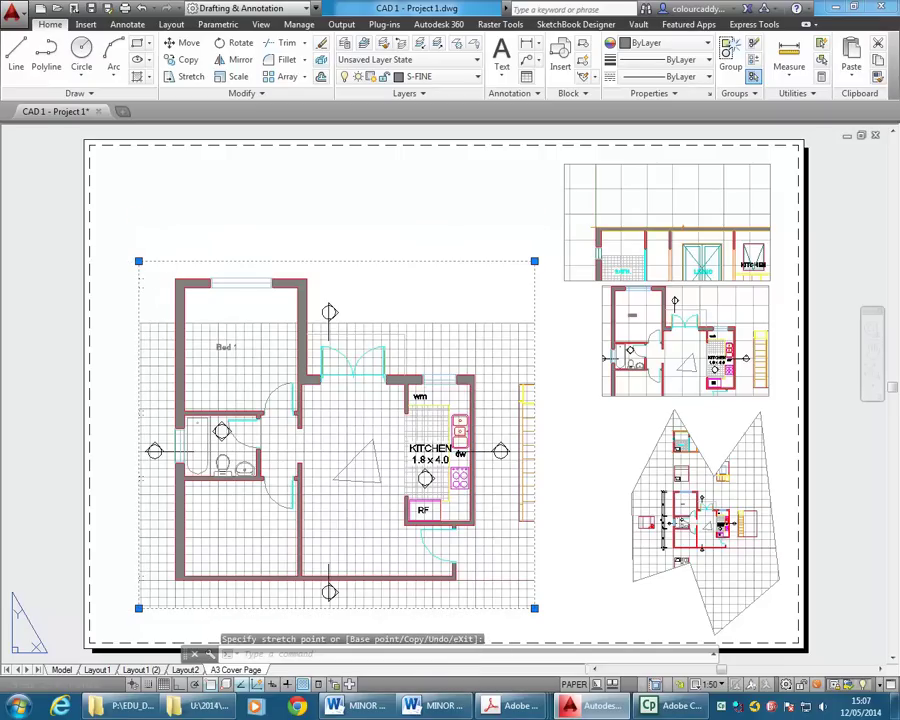
pyautogui.click(534, 260)
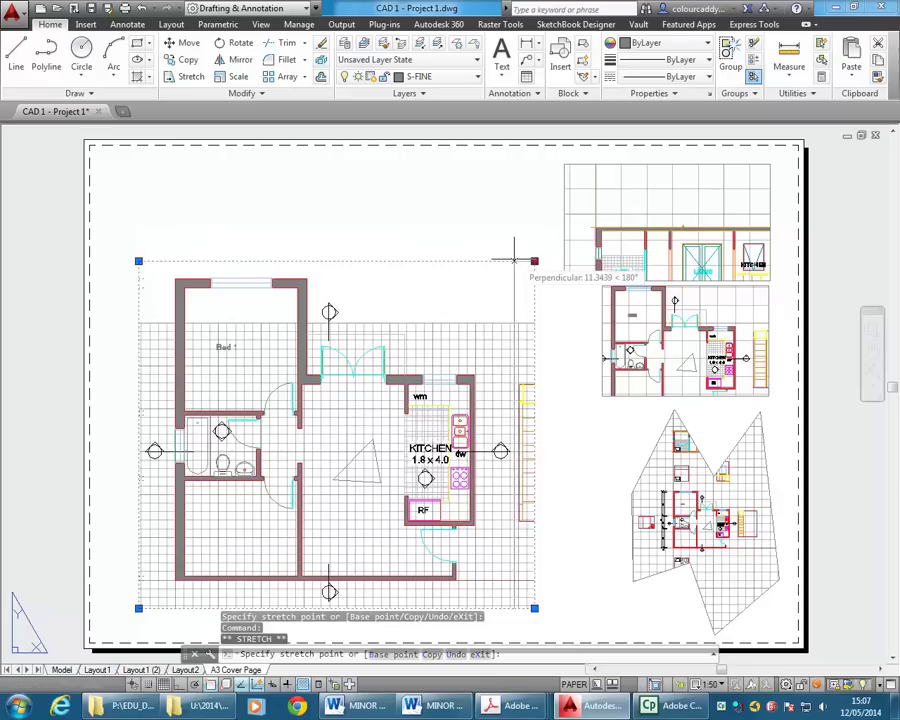
pyautogui.click(514, 260)
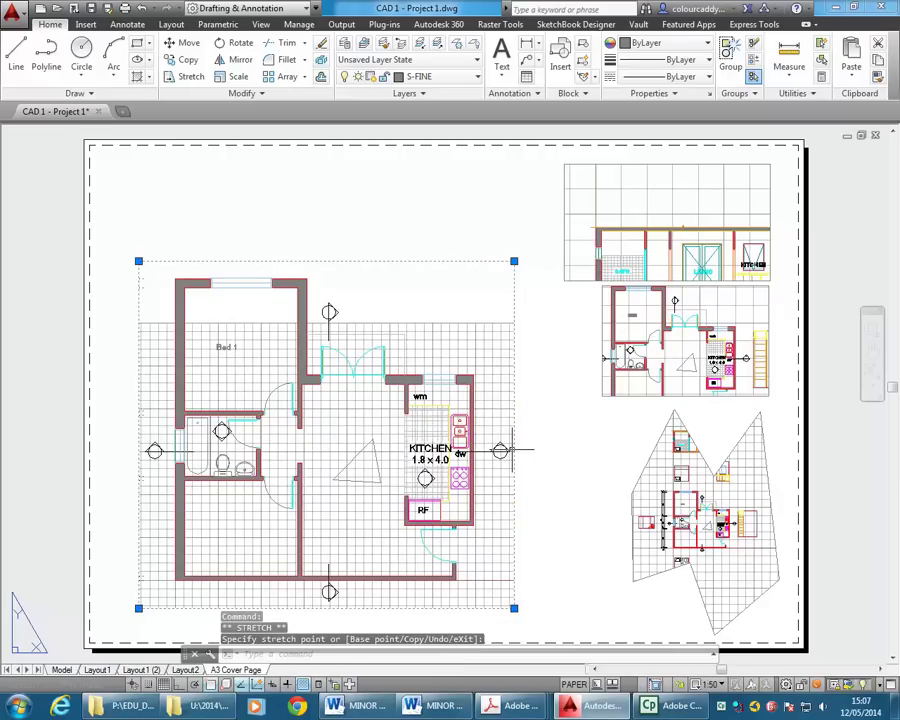
pyautogui.click(530, 505)
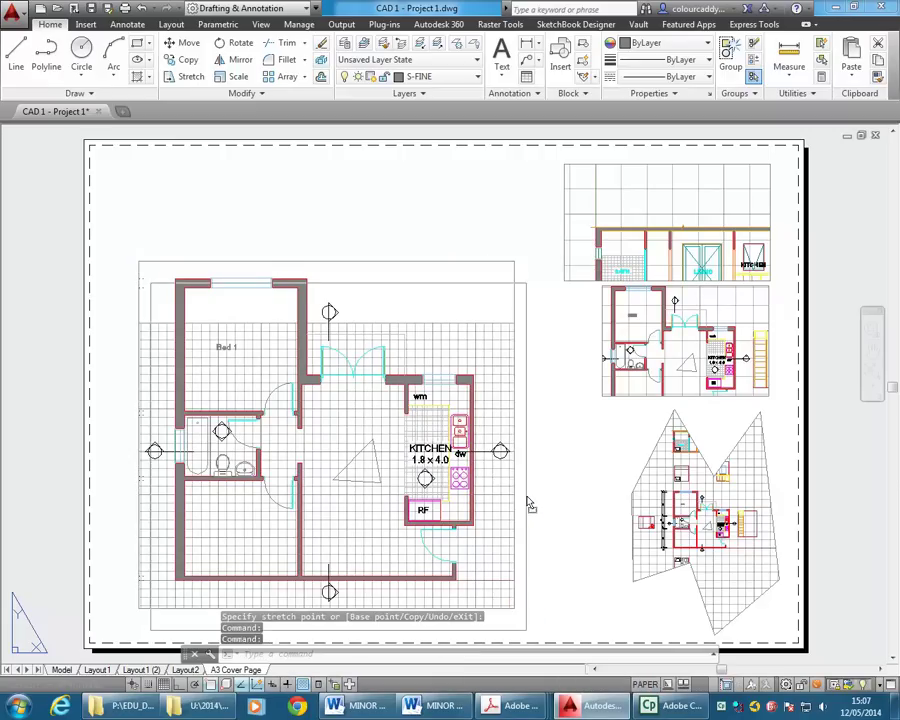
pyautogui.hotkey('ctrl', 'z')
pyautogui.press('Escape')
pyautogui.press('Escape')
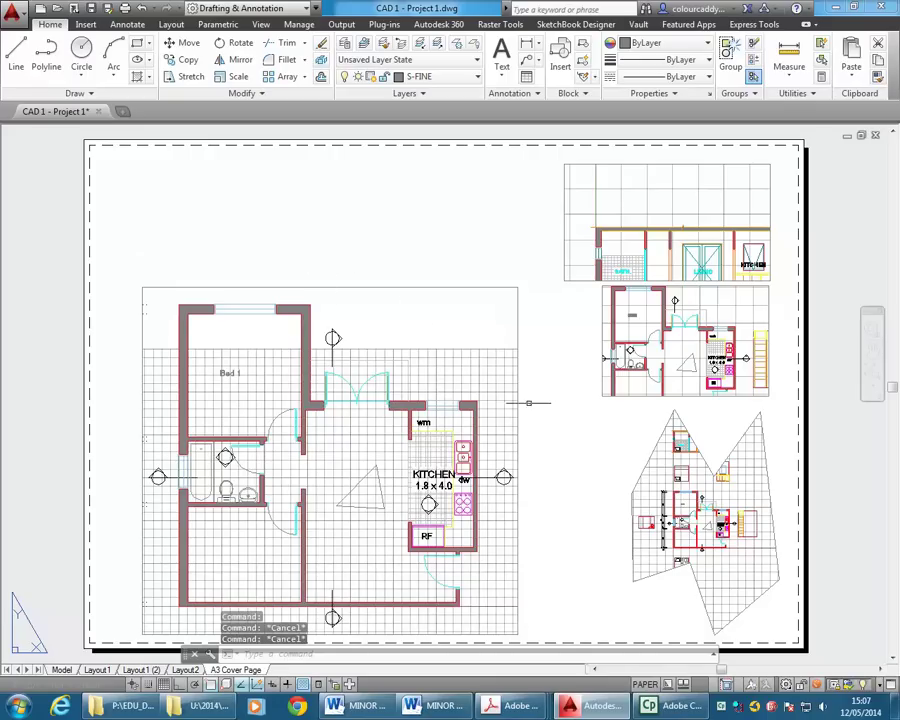
# - Move the elevation viewport to the top-left and stretch it to the floor plan's right edge
pyautogui.click(565, 279)
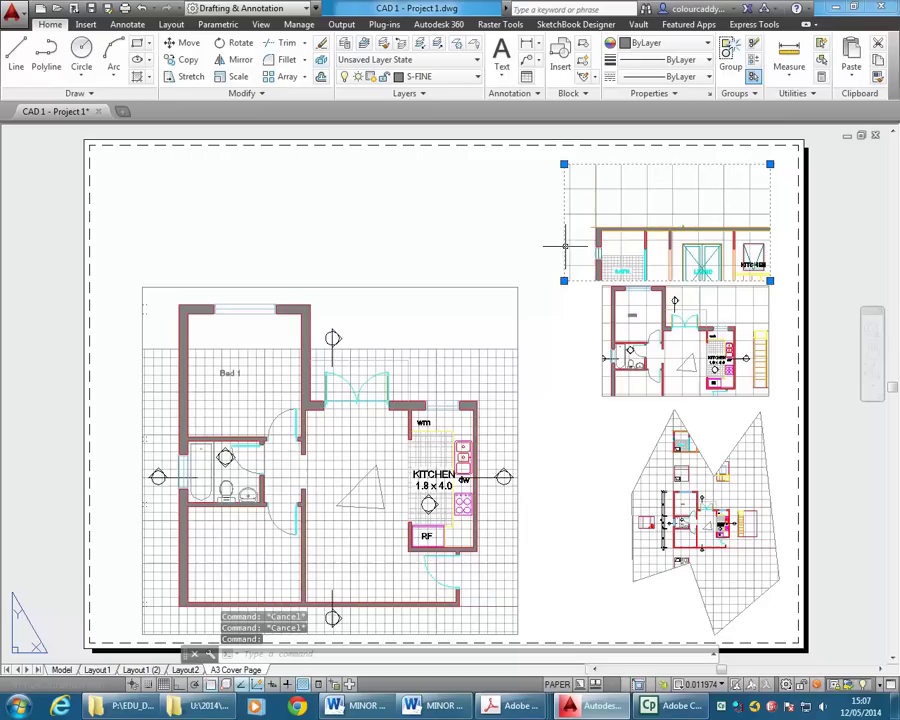
pyautogui.moveTo(565, 245)
pyautogui.mouseDown()
pyautogui.moveTo(231, 251)
pyautogui.moveTo(185, 261)
pyautogui.moveTo(176, 243)
pyautogui.moveTo(148, 241)
pyautogui.mouseUp()
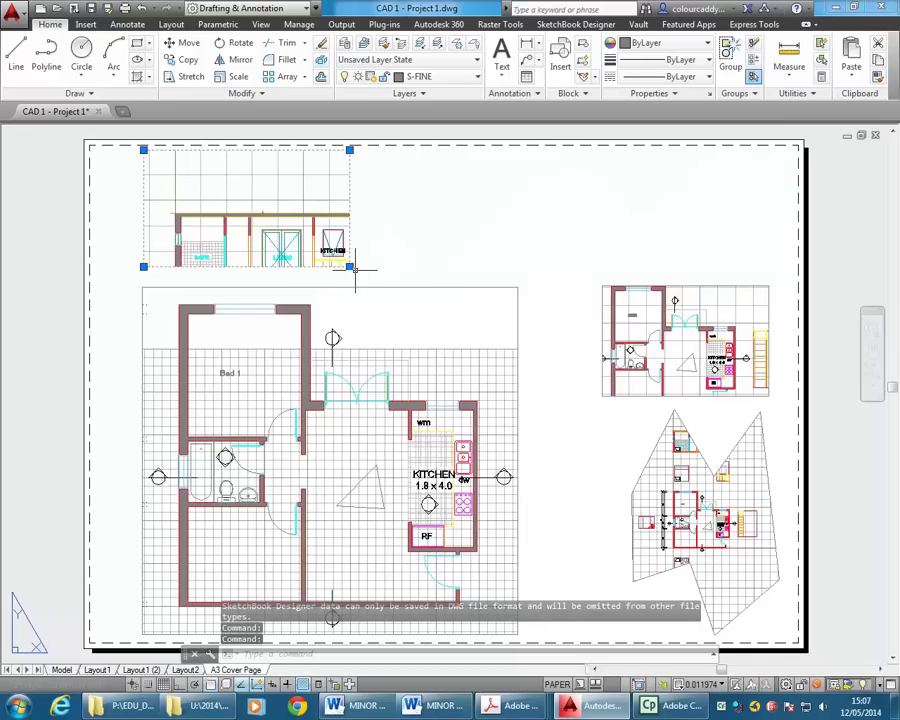
pyautogui.click(349, 266)
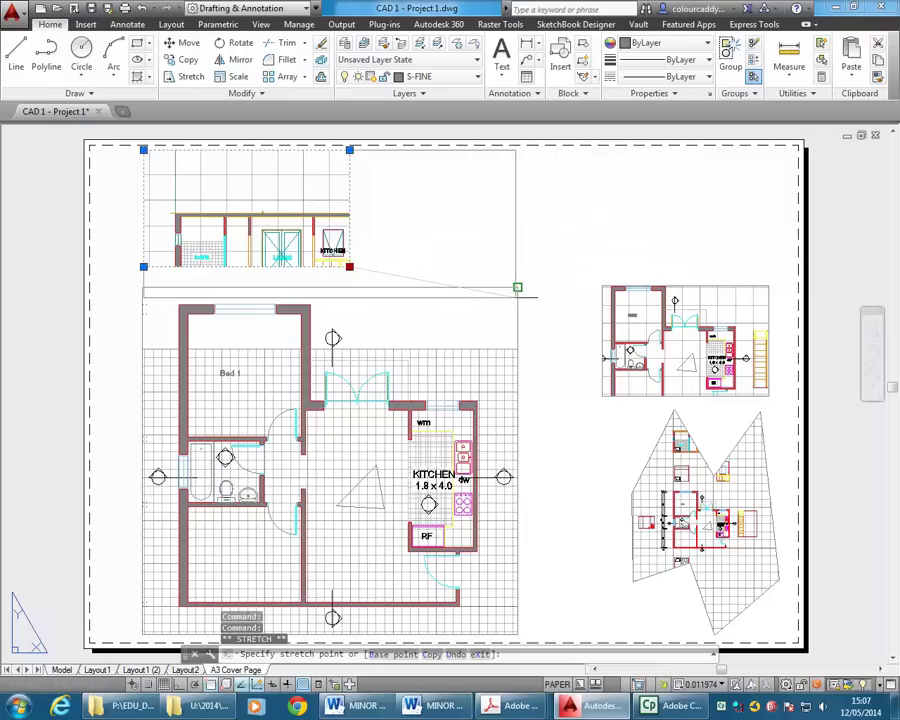
pyautogui.click(517, 288)
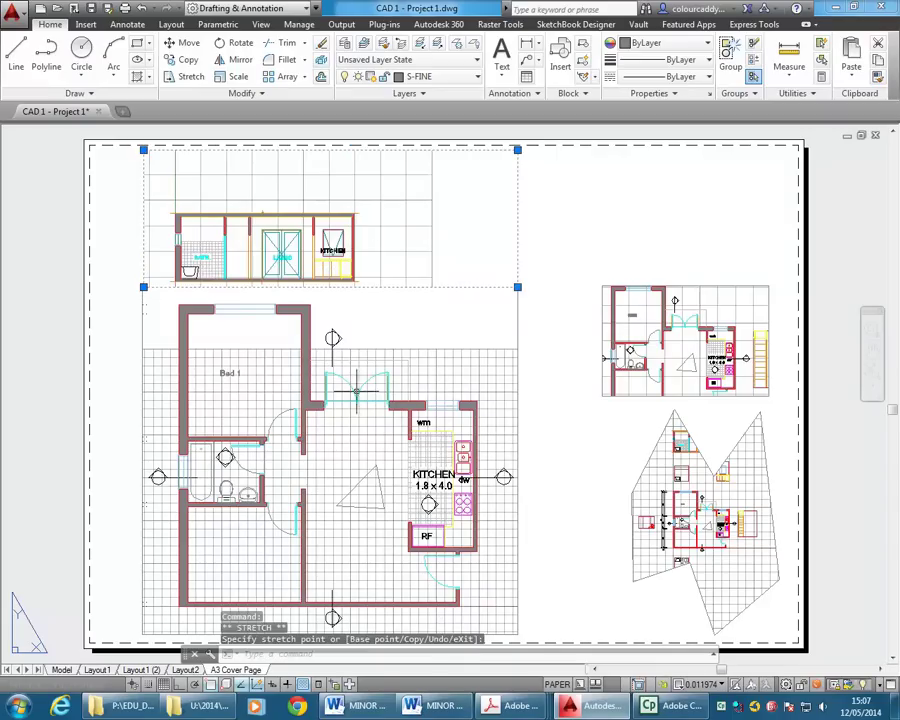
pyautogui.press('Escape')
pyautogui.press('Escape')
# - Check the floor-plan viewport's lower-left corner, abandon the stretch, and recenter the whole sheet
pyautogui.moveTo(437, 402); pyautogui.dragTo(441, 345, button='middle')
pyautogui.scroll(4, 290, 540)
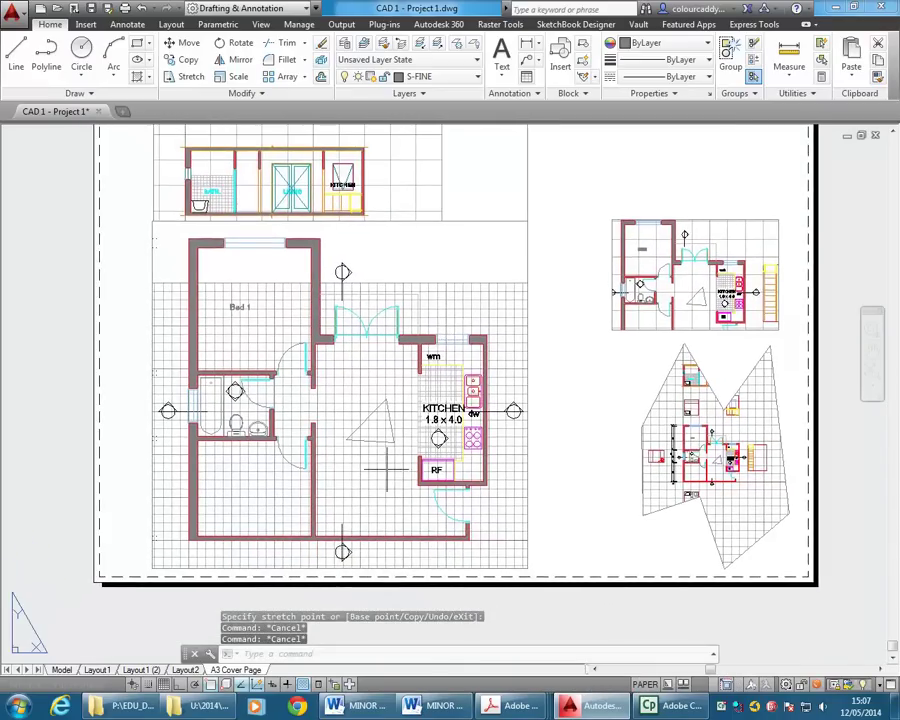
pyautogui.moveTo(321, 491); pyautogui.dragTo(514, 428, button='middle')
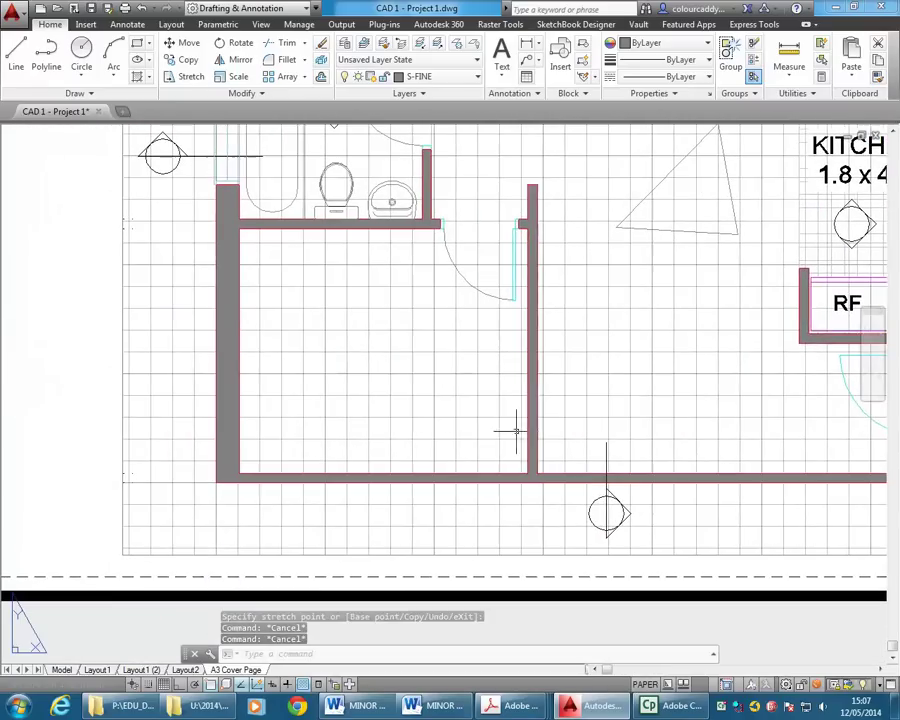
pyautogui.scroll(5, 134, 563)
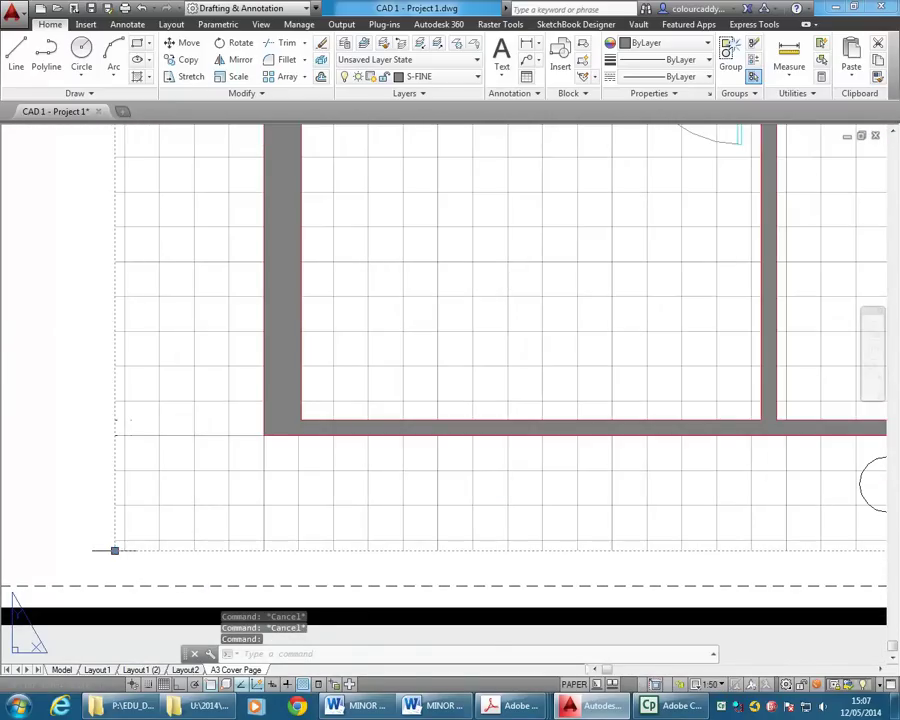
pyautogui.click(115, 550)
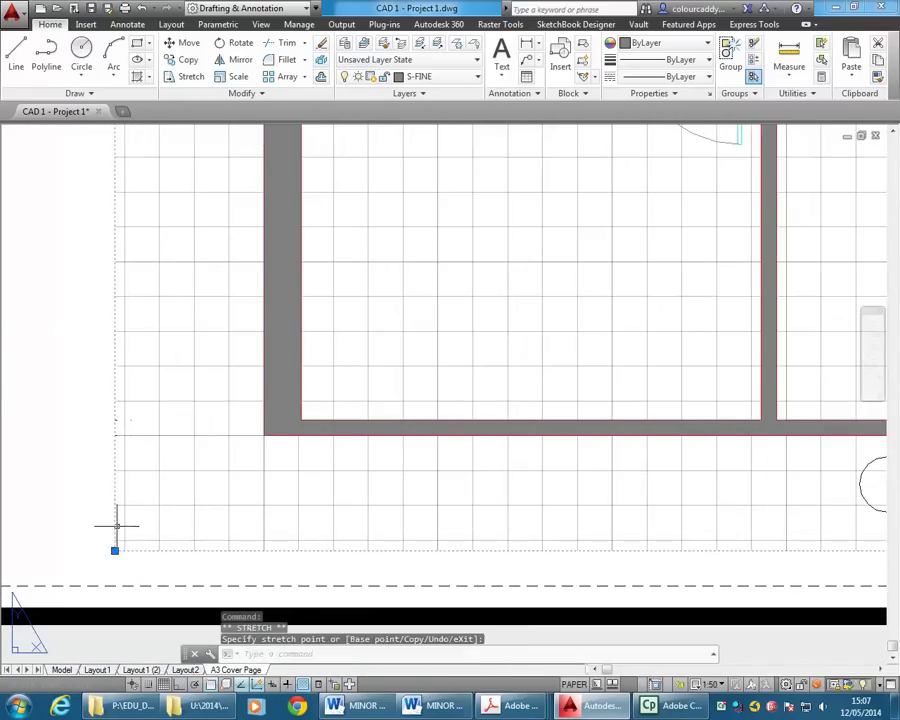
pyautogui.scroll(-5, 115, 528)
pyautogui.scroll(3, 170, 450)
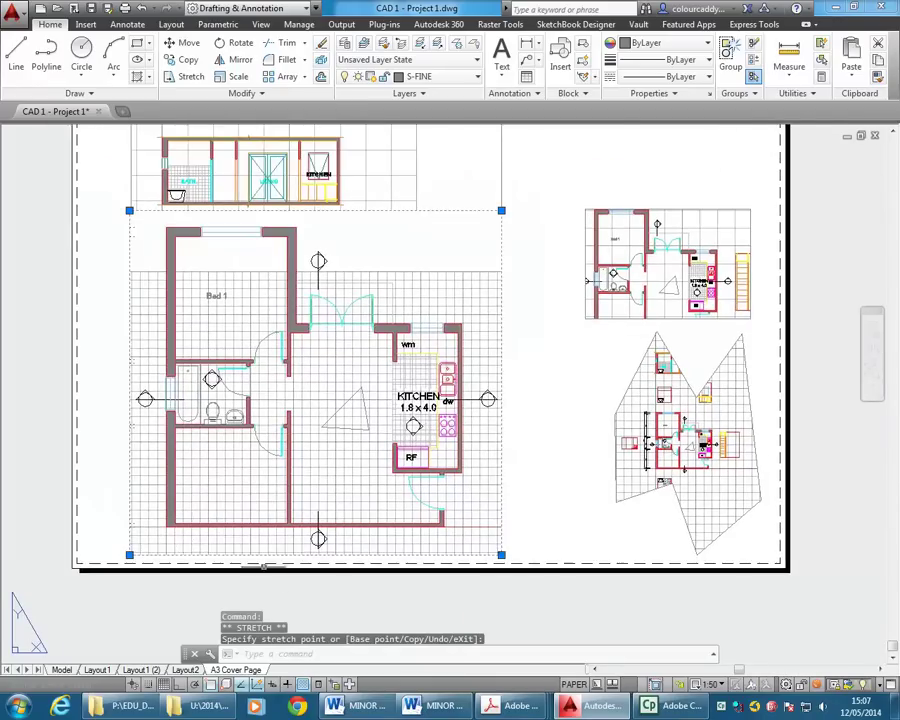
pyautogui.scroll(2, 175, 450)
pyautogui.press('Escape')
pyautogui.scroll(-2, 275, 530)
pyautogui.moveTo(280, 513); pyautogui.dragTo(276, 603, button='middle')
pyautogui.moveTo(290, 205); pyautogui.dragTo(281, 268, button='middle')
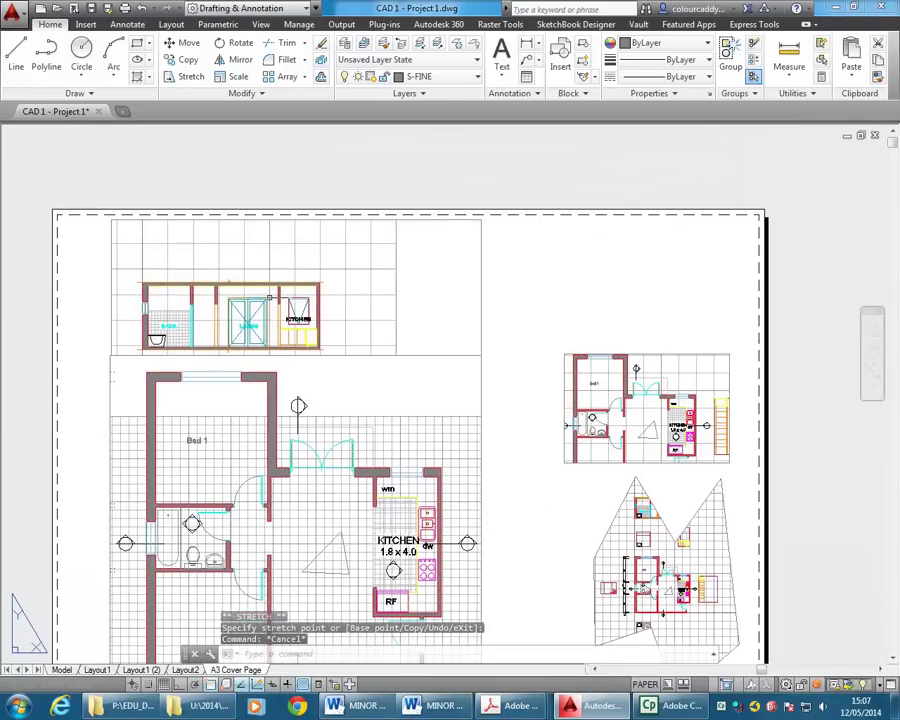
pyautogui.moveTo(358, 314); pyautogui.dragTo(351, 269, button='middle')
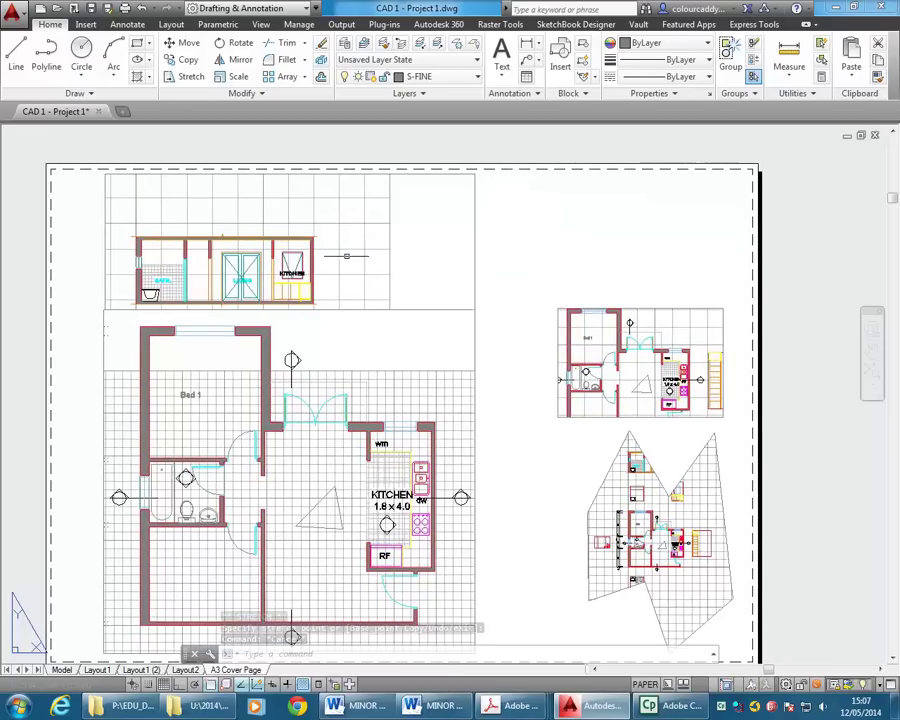
# - Set the elevation viewport to 1:50 and pan it to frame BATH, LIVING and KITCHEN
pyautogui.click(645, 685)
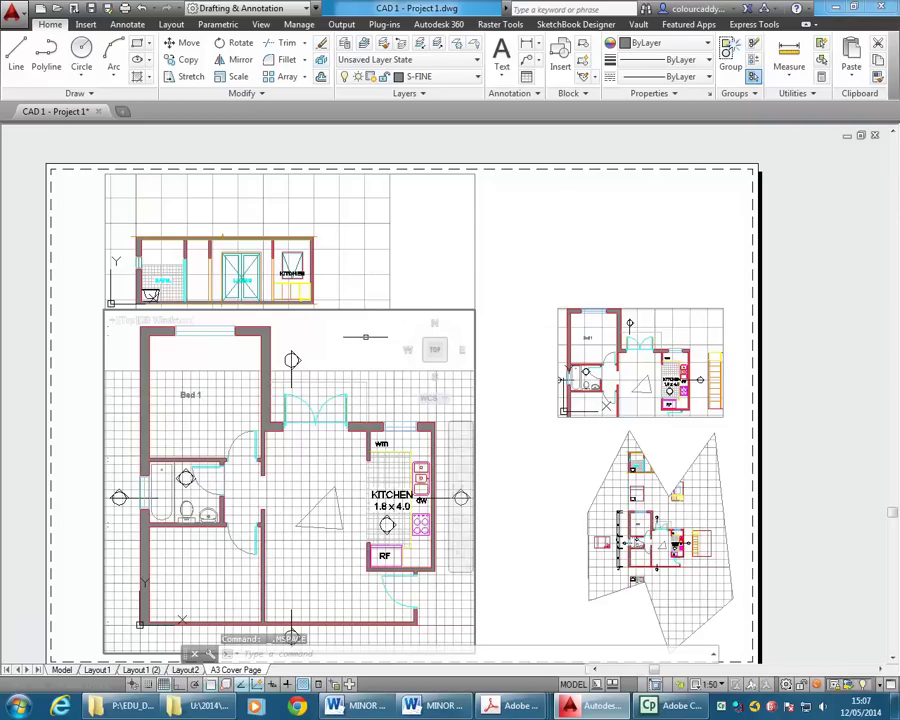
pyautogui.click(361, 238)
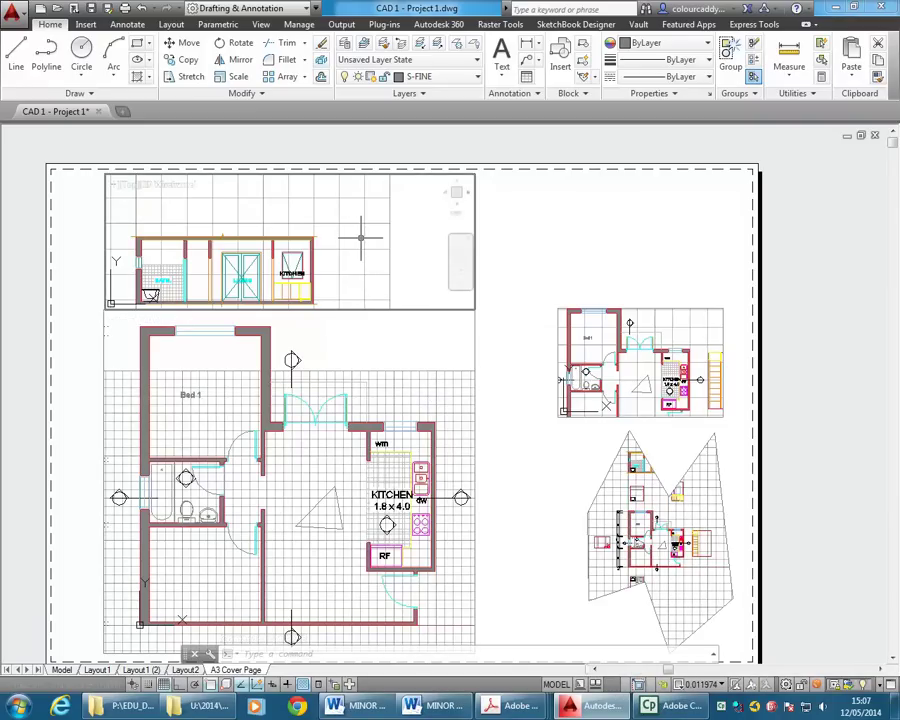
pyautogui.moveTo(196, 275); pyautogui.dragTo(257, 258, button='middle')
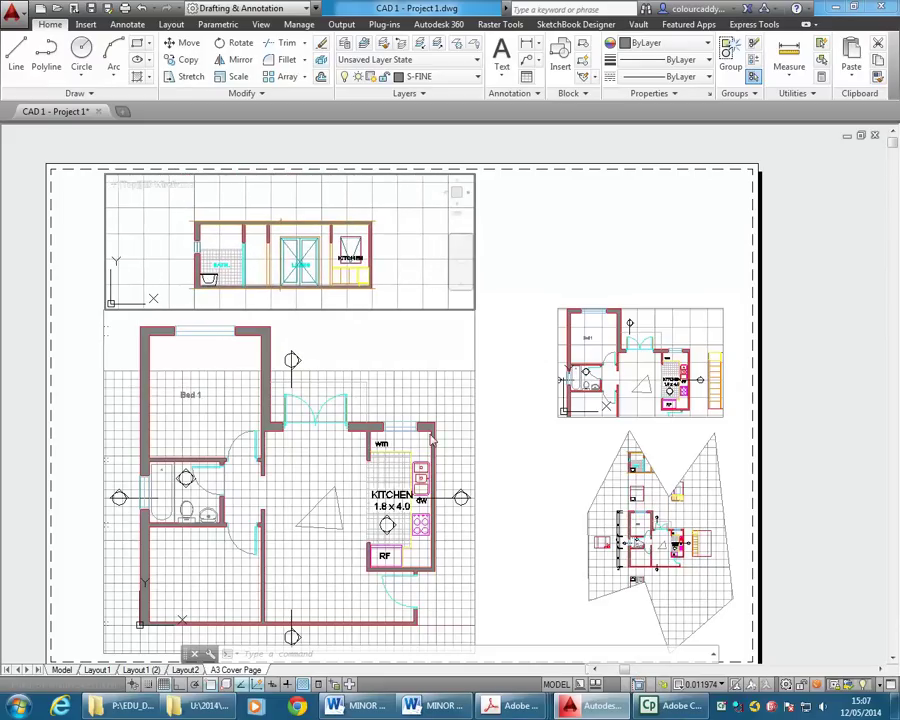
pyautogui.click(700, 684)
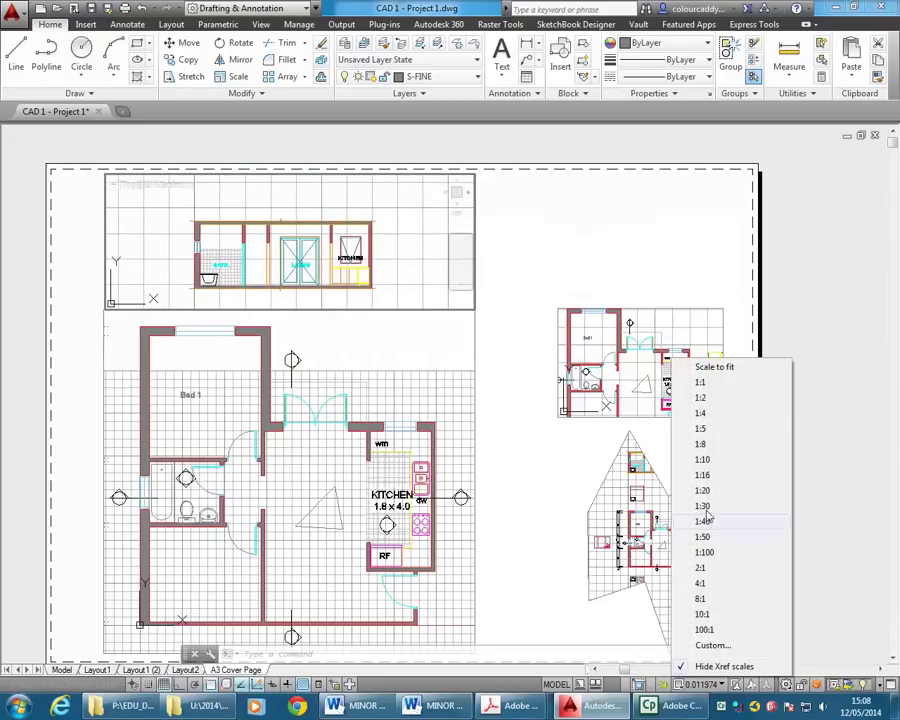
pyautogui.click(701, 534)
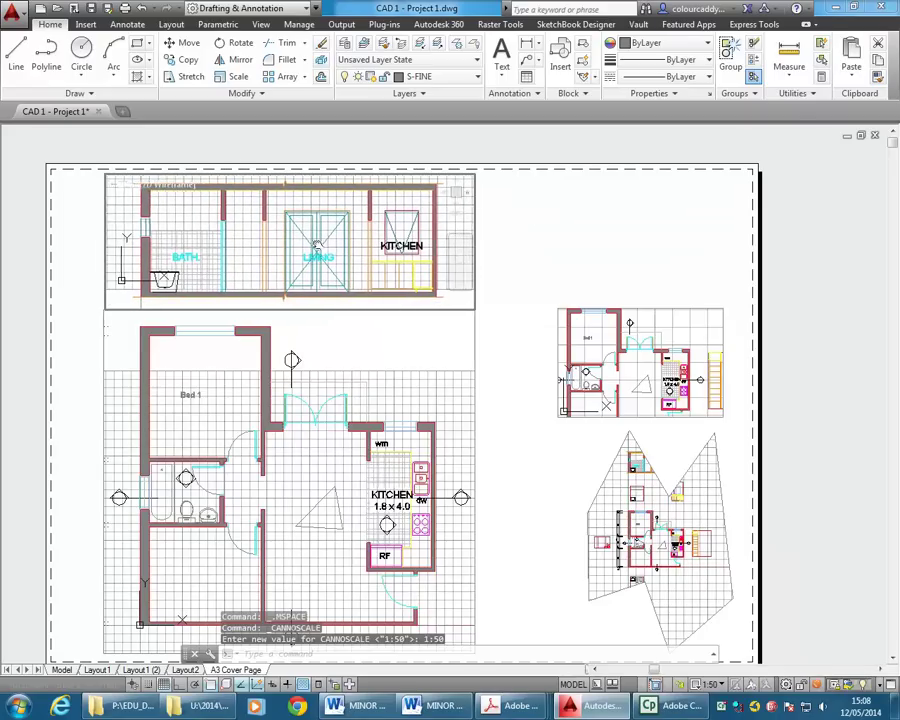
pyautogui.moveTo(316, 244); pyautogui.dragTo(318, 245, button='middle')
pyautogui.click(246, 445)
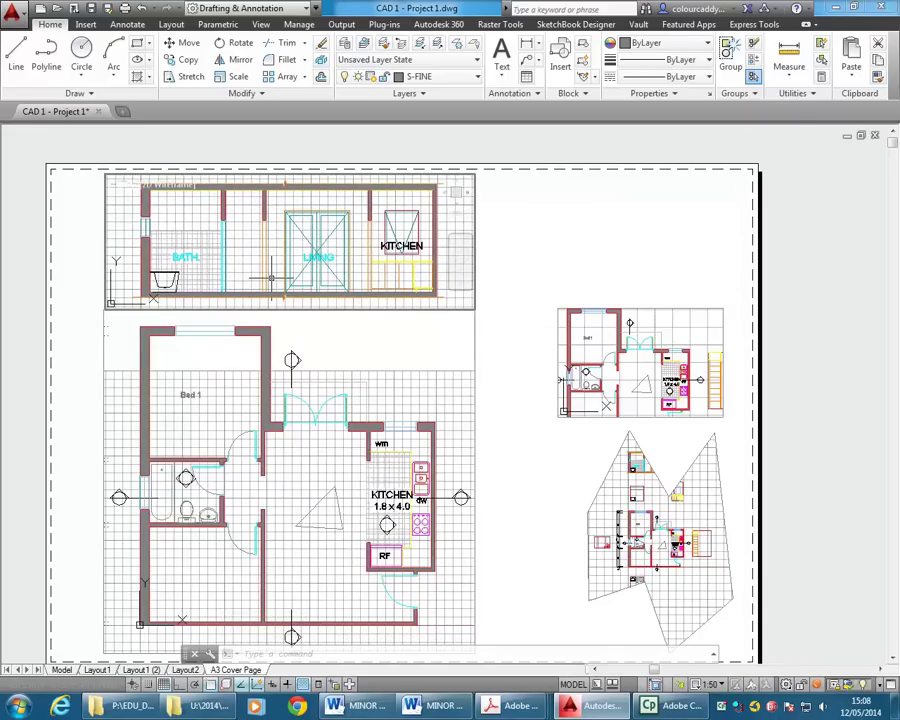
# - Turn off the grid display in the elevation viewport and then in the floor-plan viewport
pyautogui.click(165, 684)
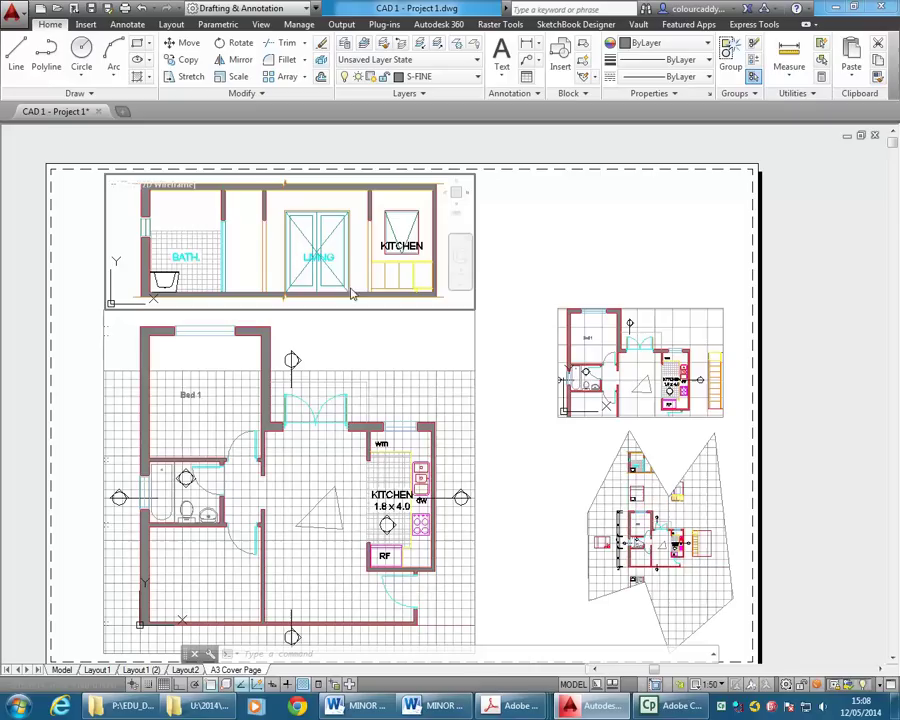
pyautogui.click(346, 370)
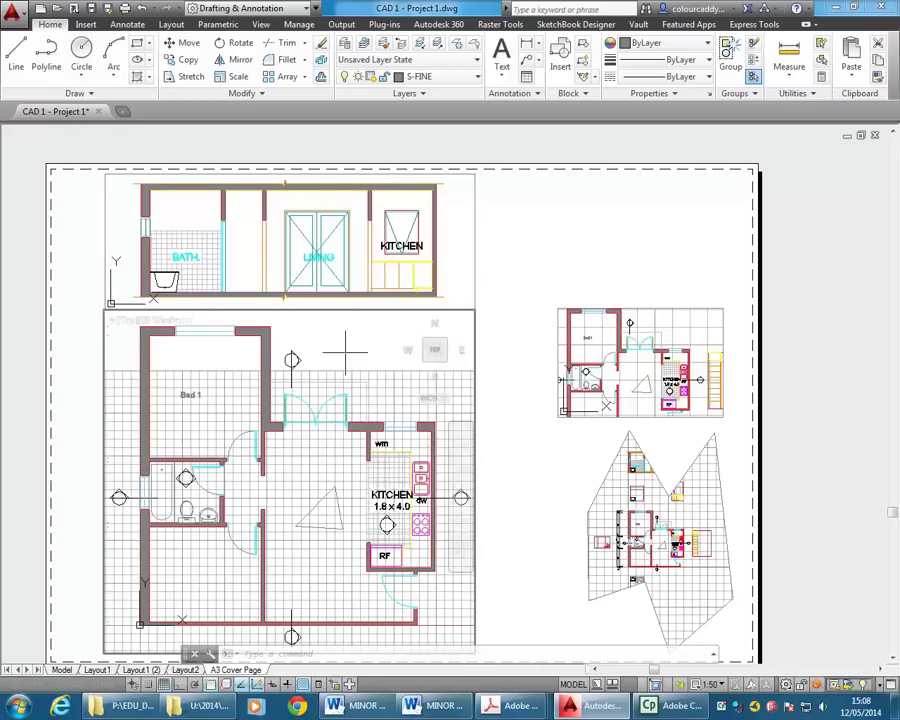
pyautogui.click(351, 237)
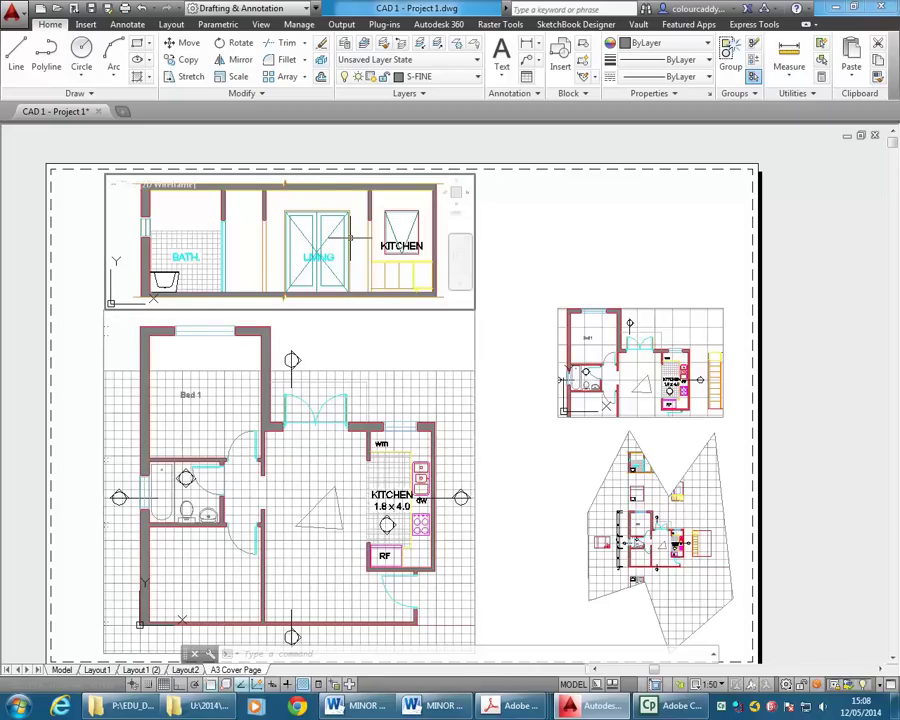
pyautogui.click(311, 594)
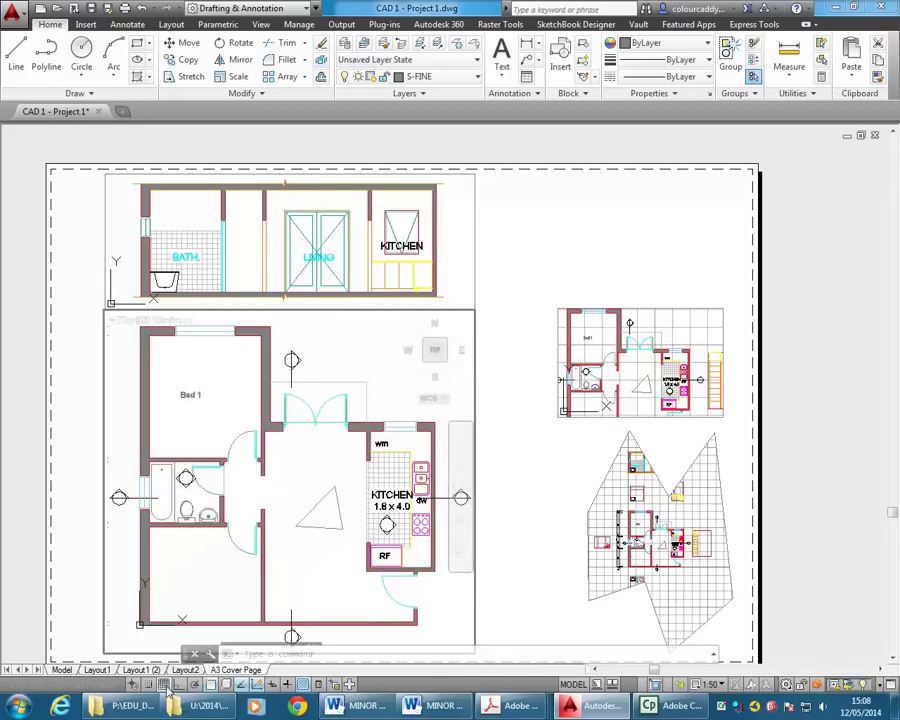
pyautogui.click(164, 685)
pyautogui.click(450, 274)
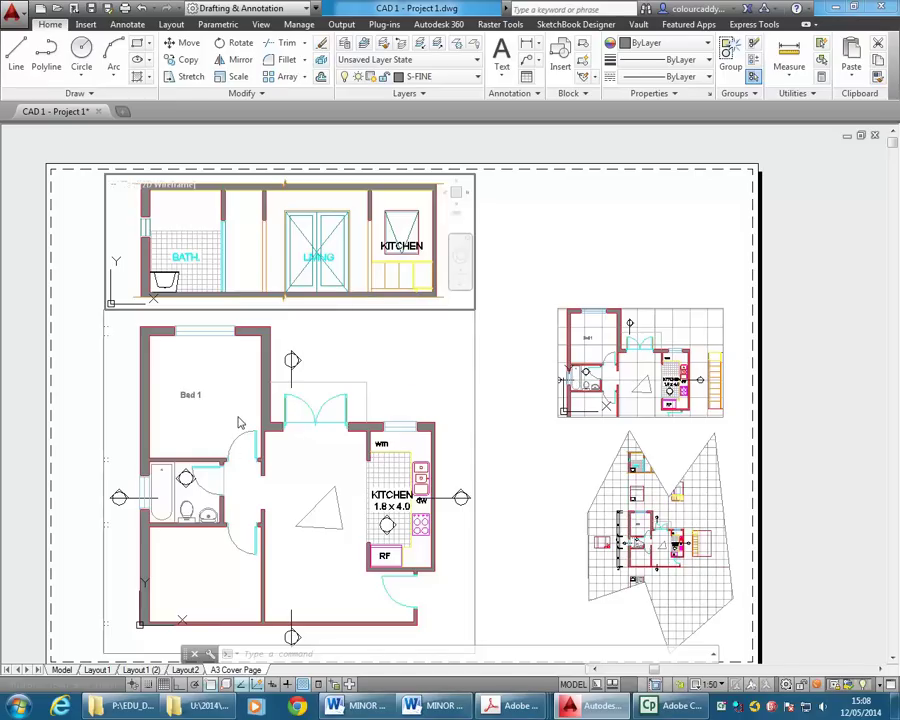
pyautogui.click(348, 400)
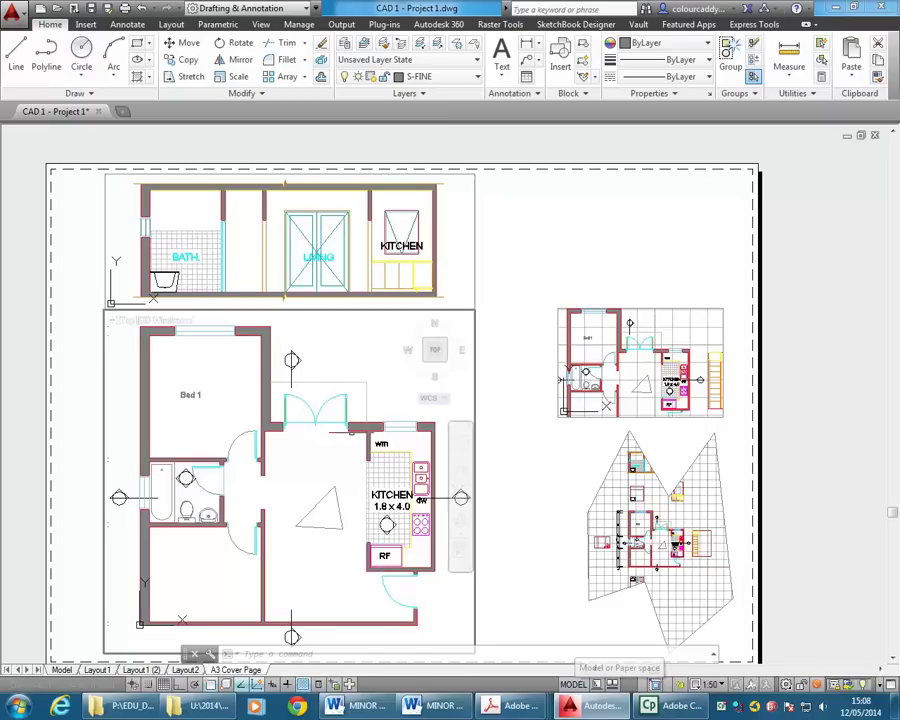
# - Step briefly into the floor-plan and elevation viewports, then return to paper space on the sheet
pyautogui.doubleClick(519, 255)
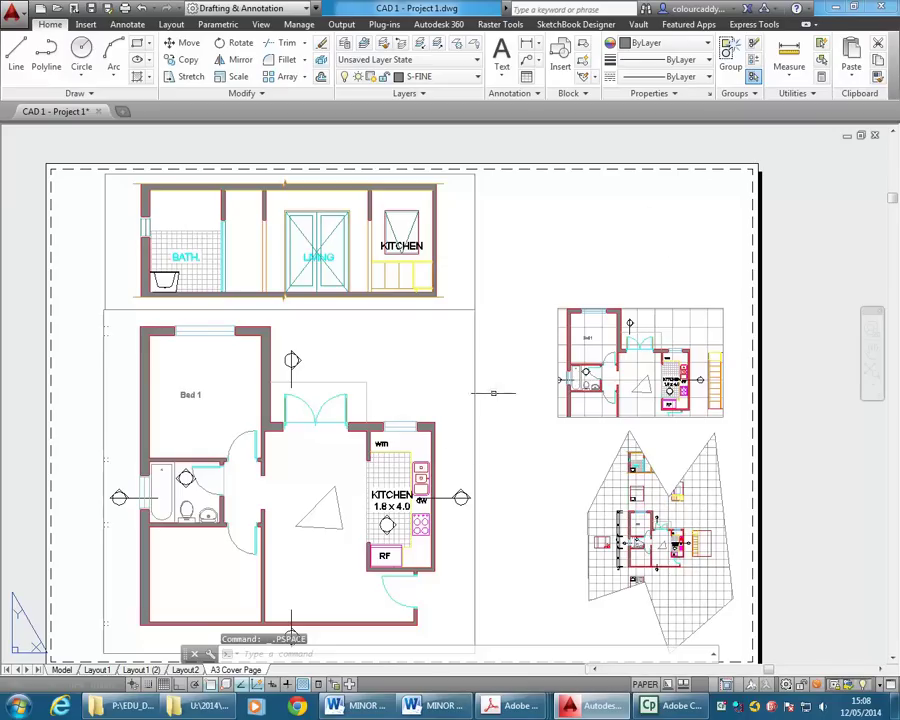
pyautogui.doubleClick(435, 368)
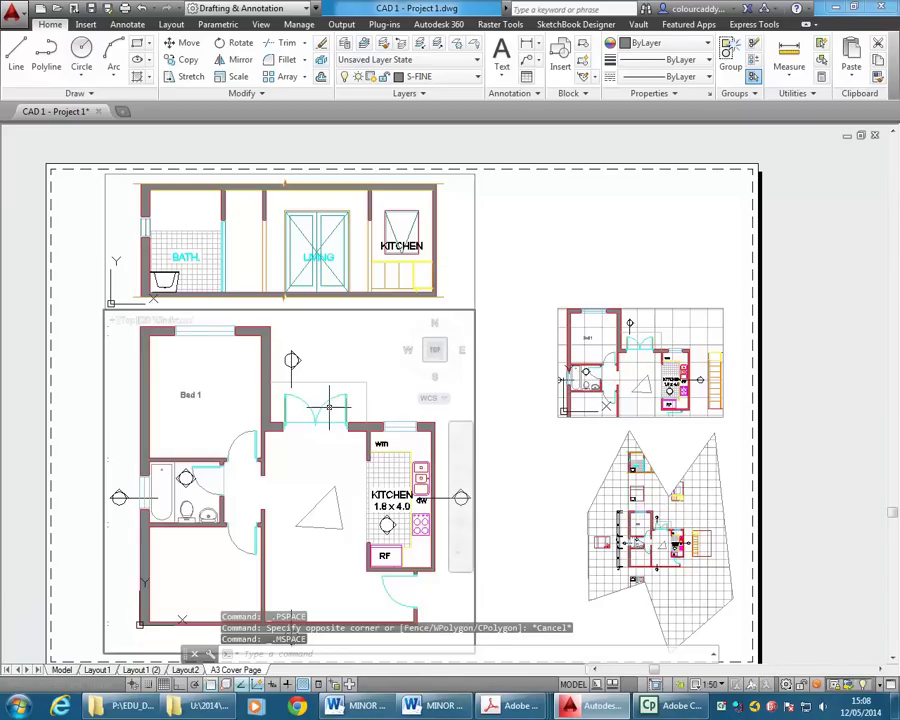
pyautogui.click(409, 291)
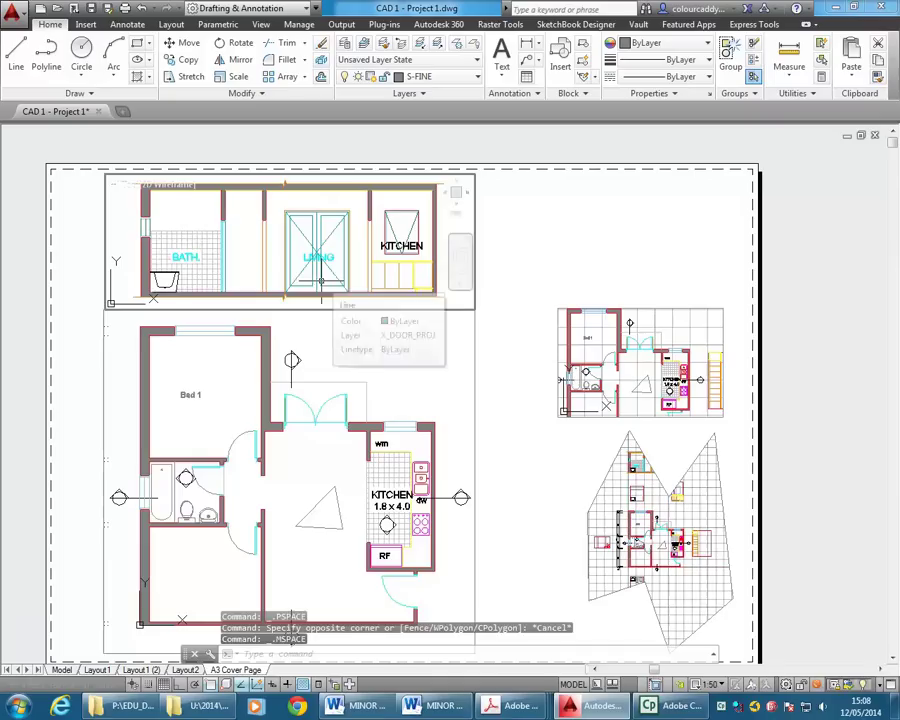
pyautogui.doubleClick(518, 250)
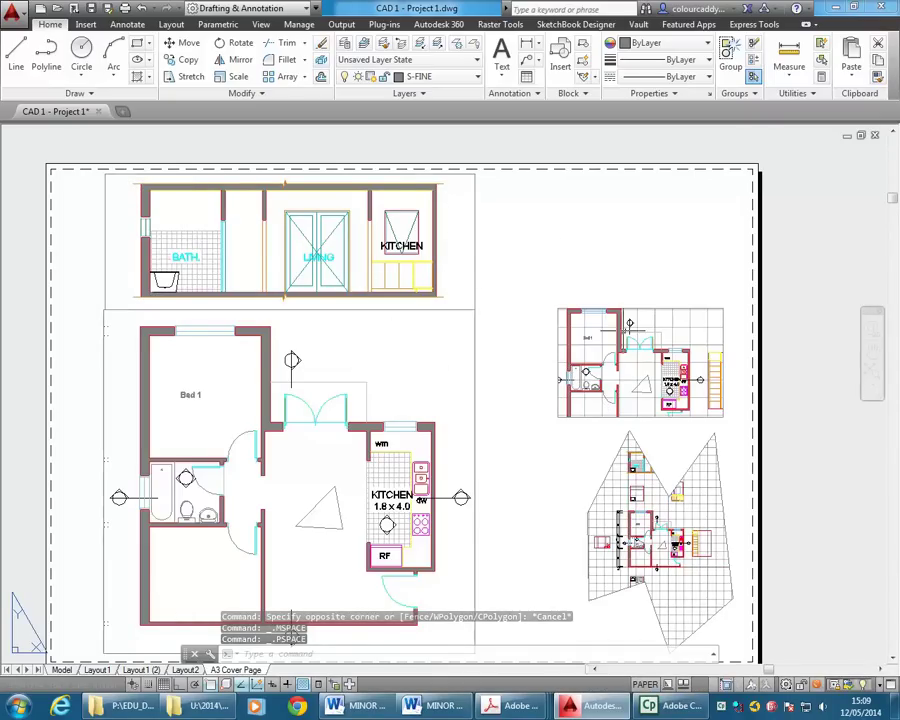
# - Delete the rotated small-plan viewport and the star-shaped viewport from the right of the sheet
pyautogui.click(635, 269)
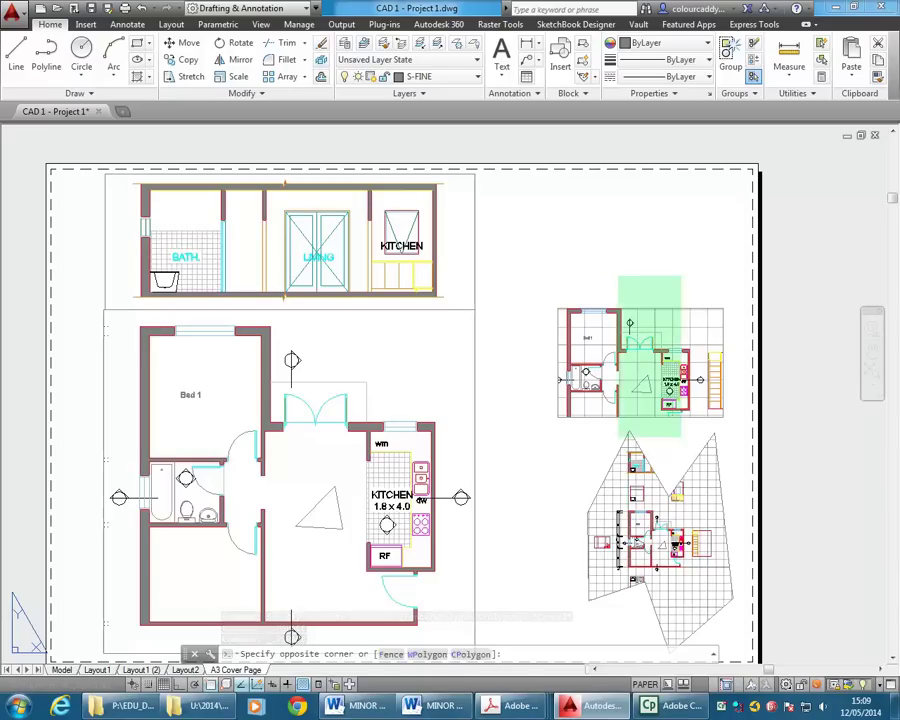
pyautogui.click(597, 503)
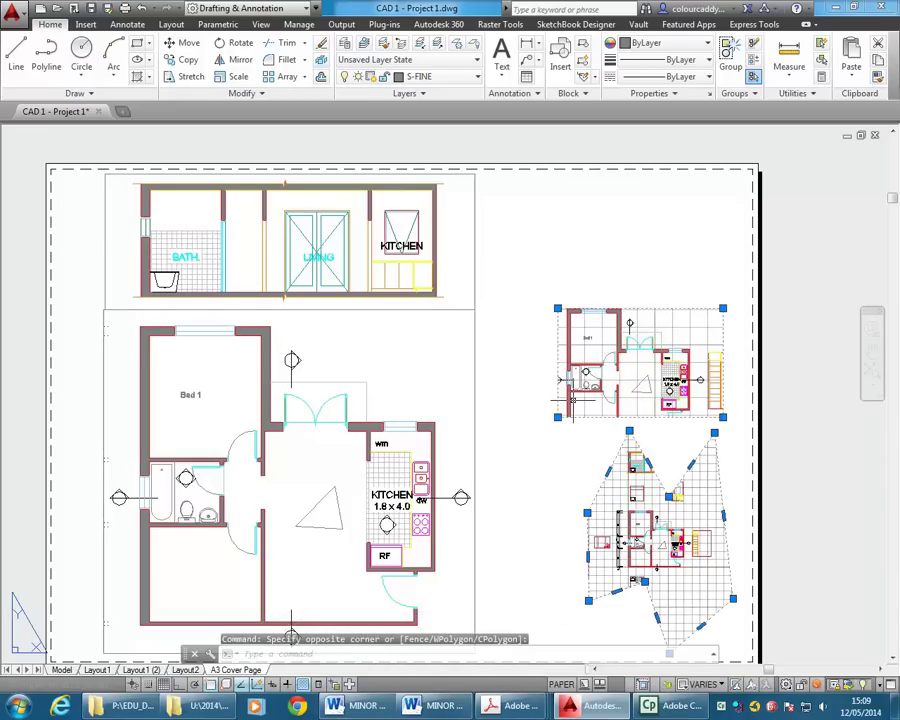
pyautogui.press('Escape')
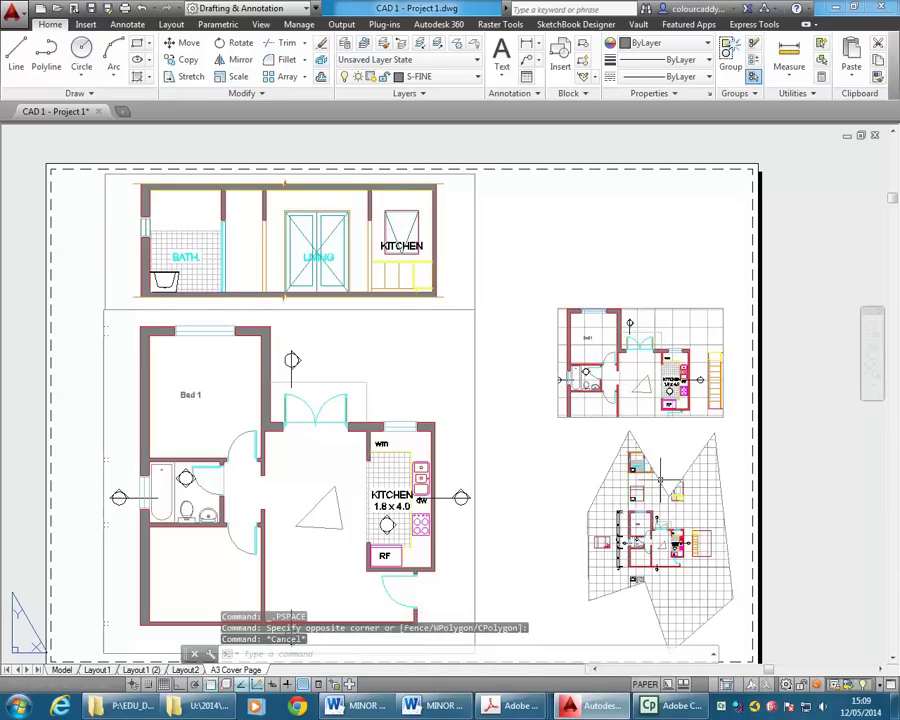
pyautogui.click(588, 492)
pyautogui.press('Delete')
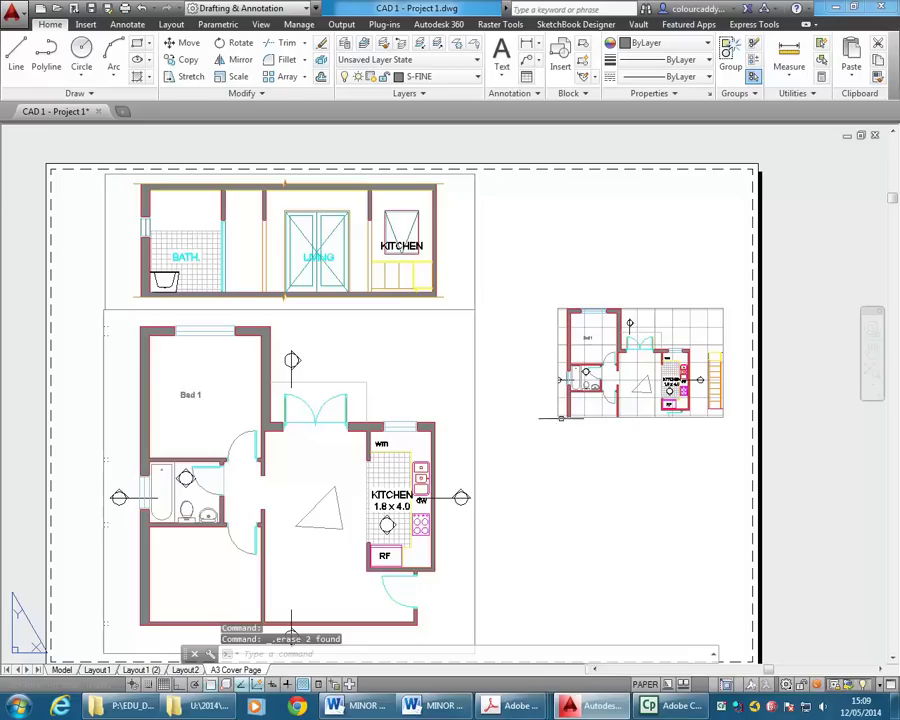
pyautogui.click(573, 418)
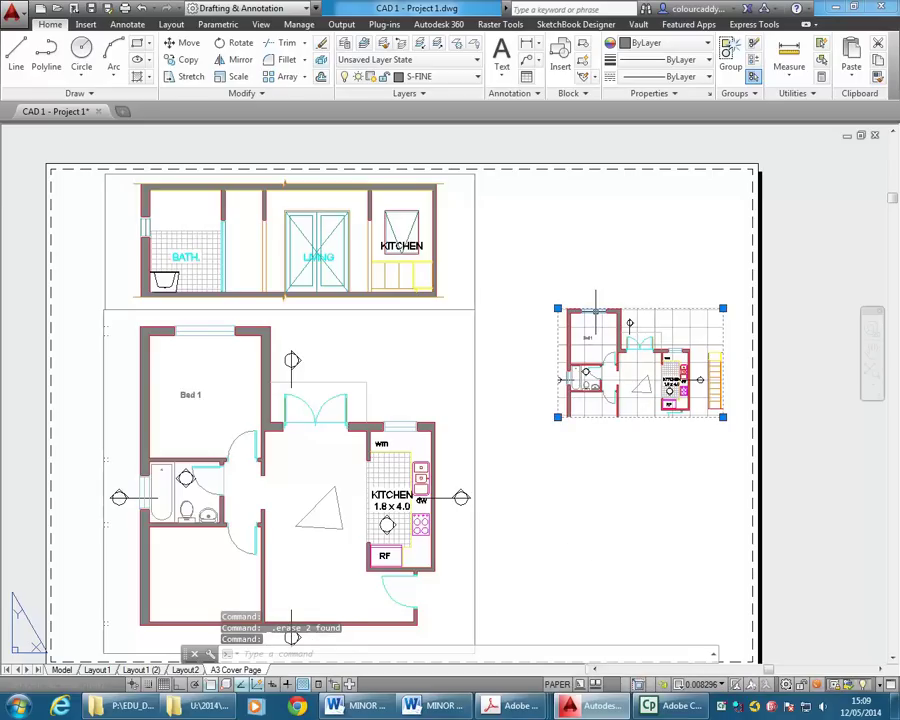
pyautogui.press('Delete')
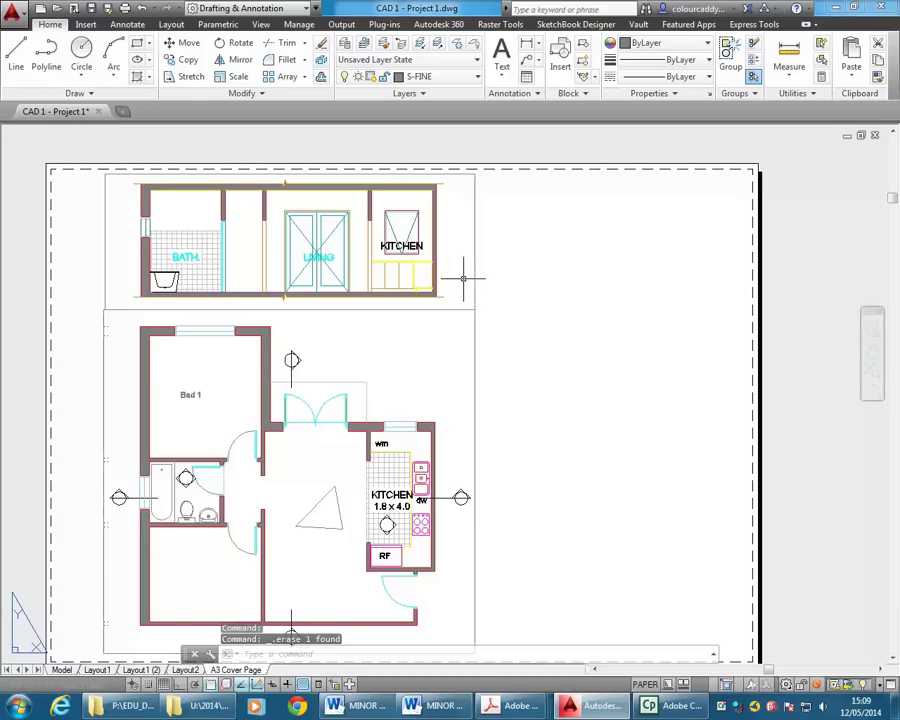
pyautogui.scroll(3, 463, 278)
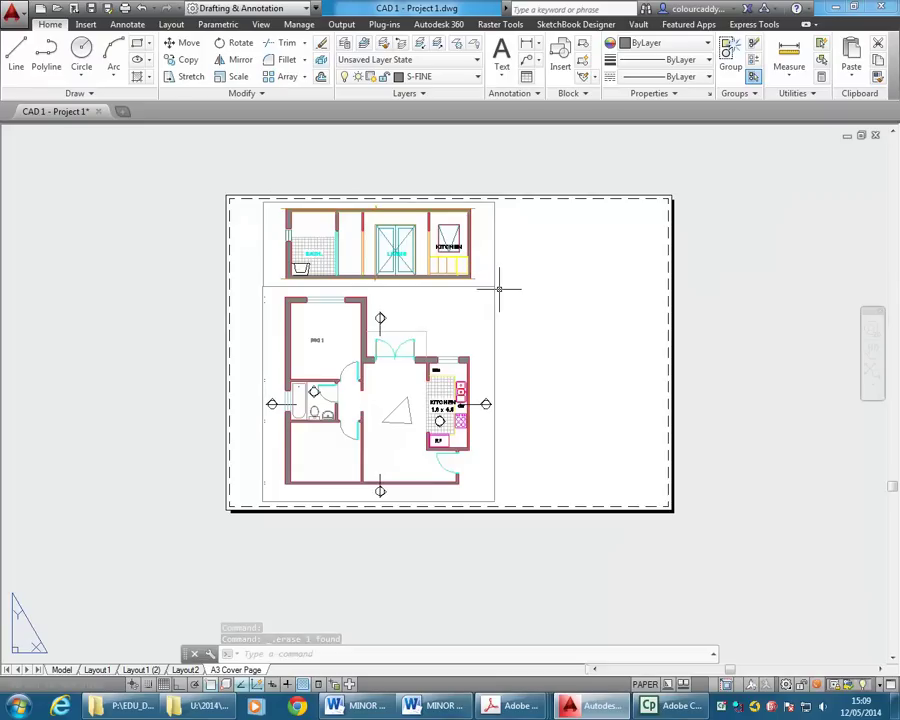
pyautogui.scroll(3, 499, 289)
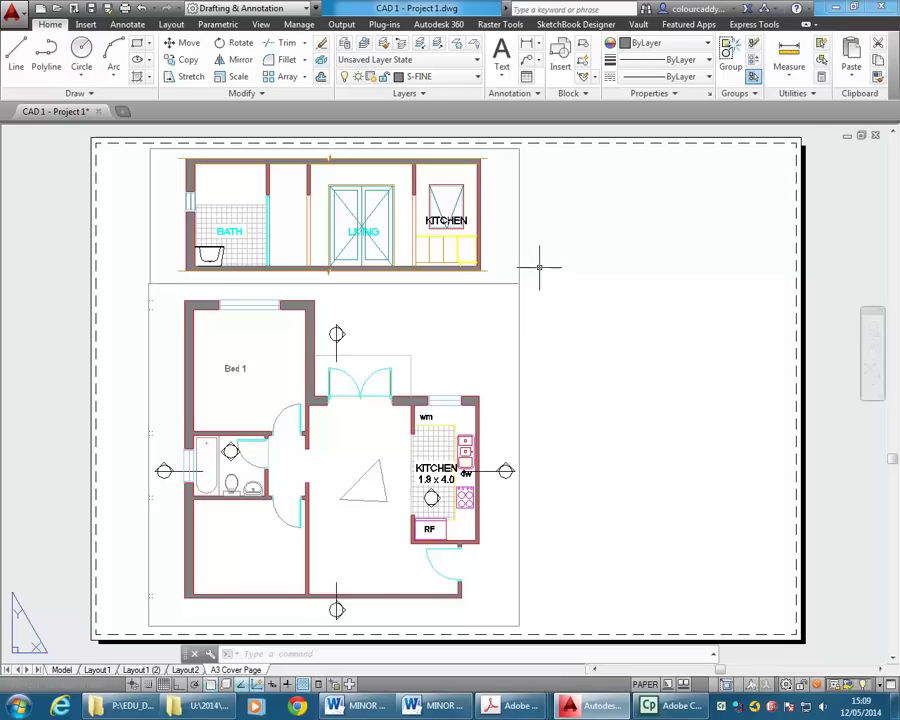
pyautogui.click(12, 11)
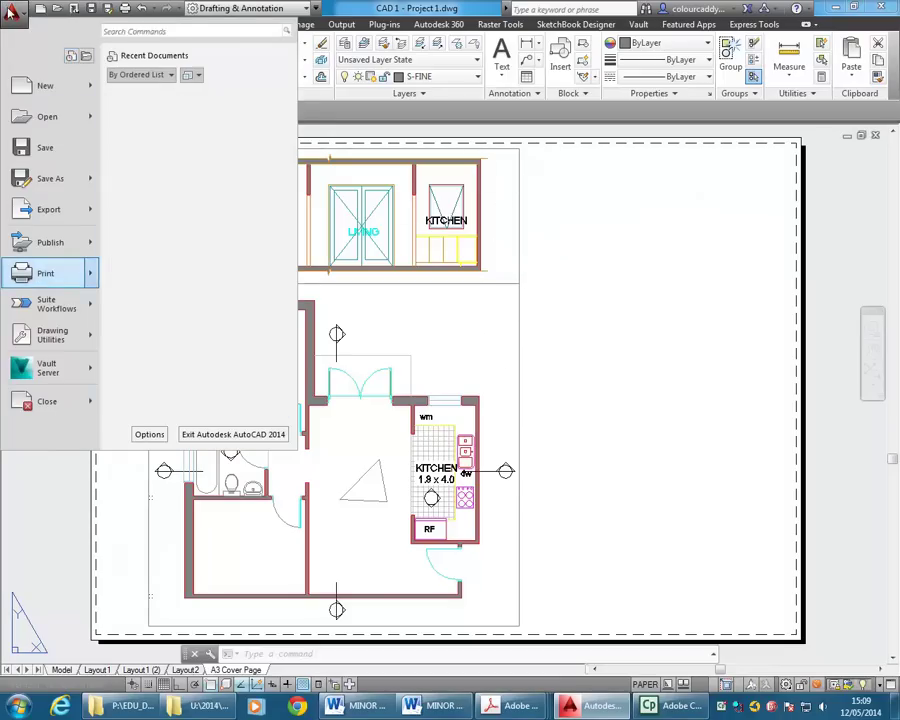
pyautogui.press('Escape')
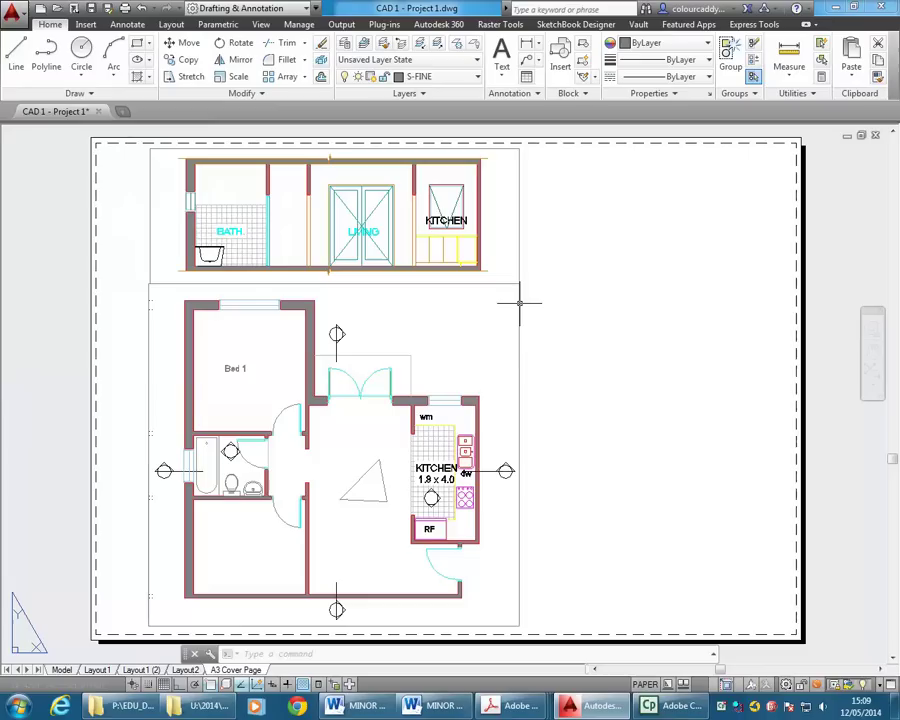
pyautogui.click(12, 11)
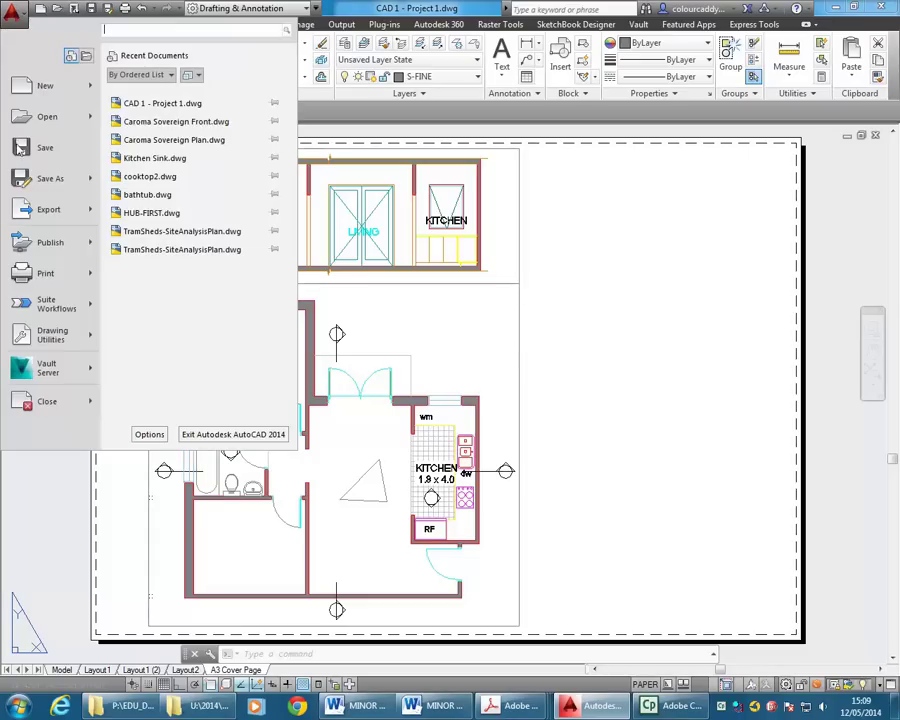
pyautogui.click(45, 276)
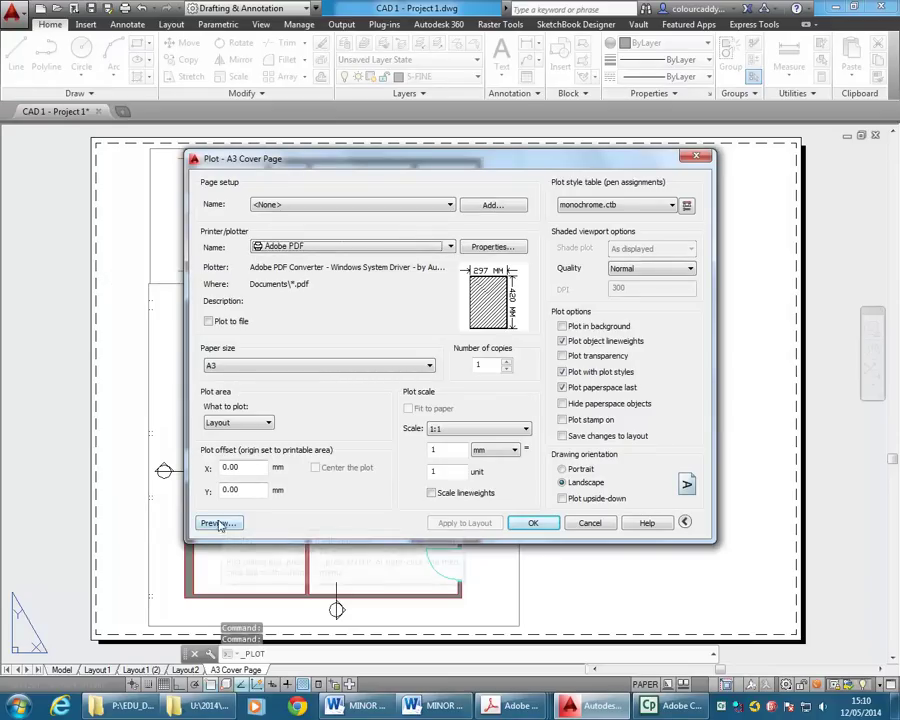
pyautogui.click(216, 523)
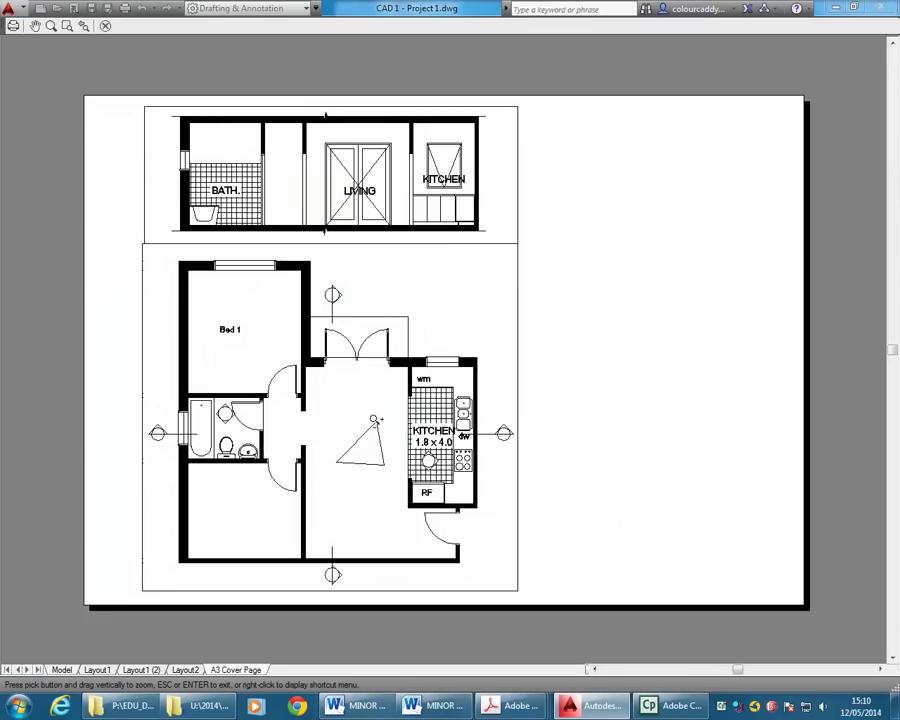
pyautogui.scroll(4, 347, 446)
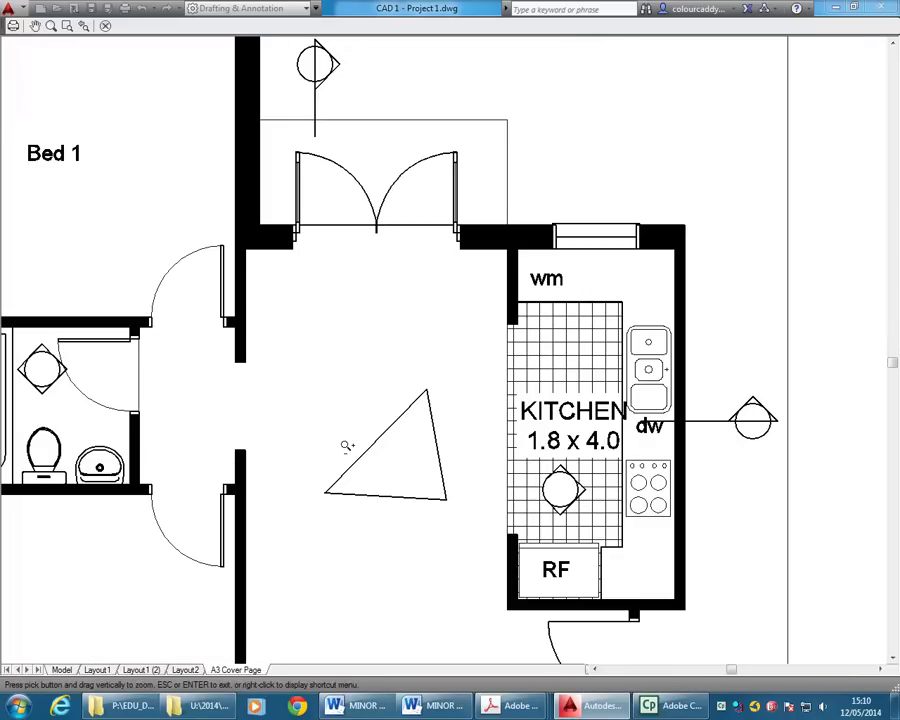
pyautogui.scroll(-8, 347, 446)
pyautogui.scroll(4, 347, 446)
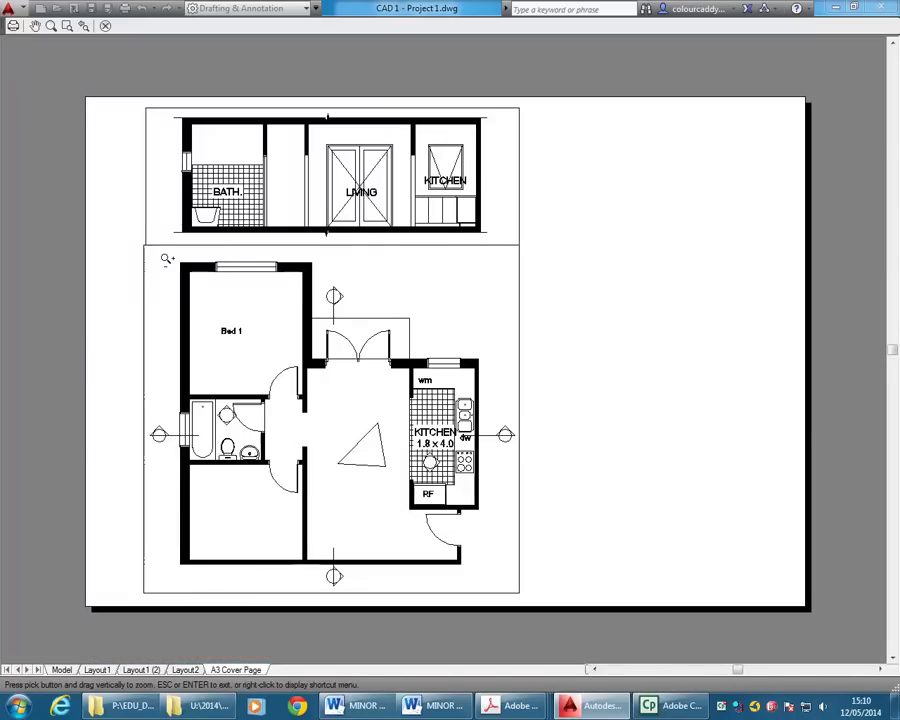
pyautogui.press('Escape')
# - Cancel the plot and move both viewport frames onto the hidden VIEWPORT layer
pyautogui.click(496, 437)
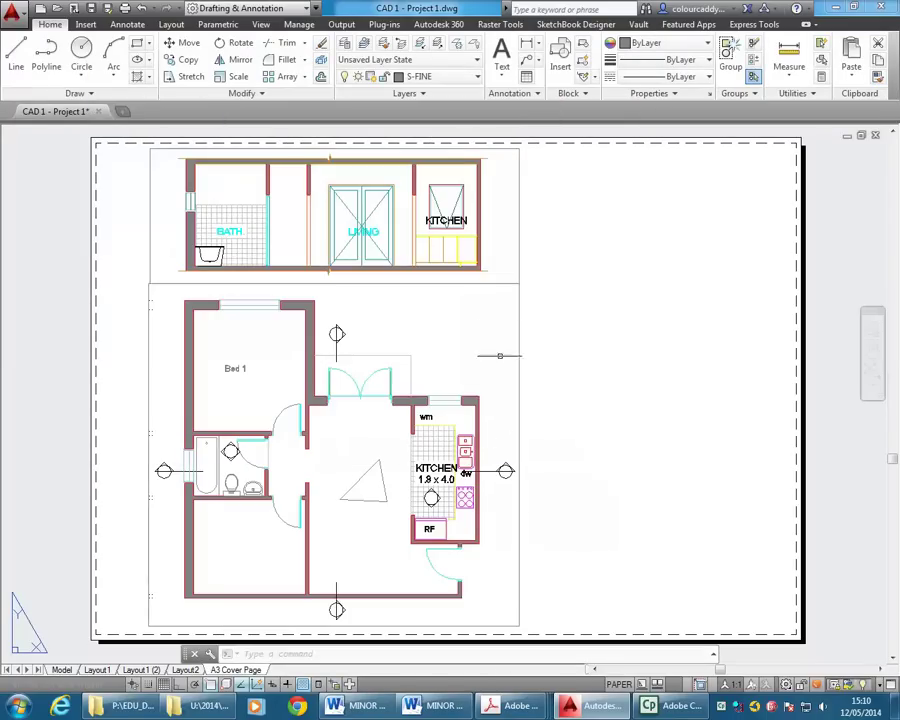
pyautogui.click(533, 271)
pyautogui.click(513, 311)
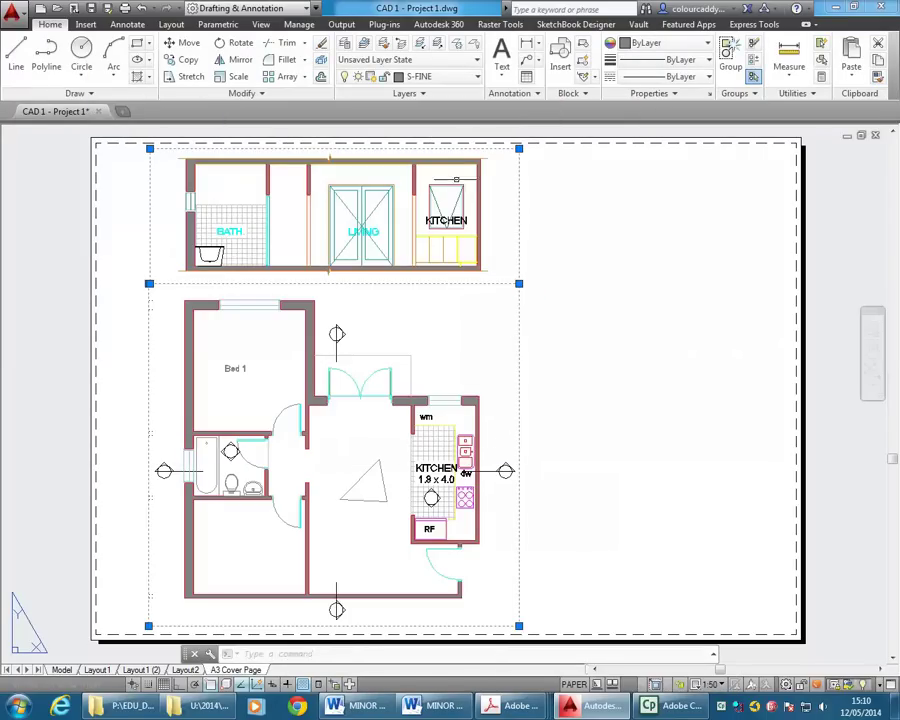
pyautogui.click(440, 76)
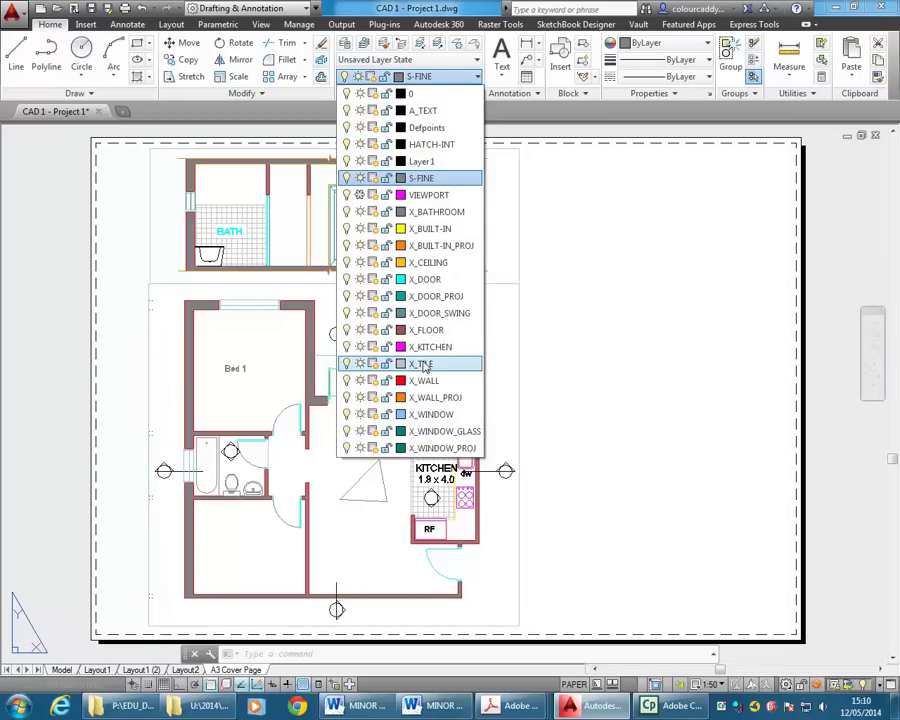
pyautogui.click(430, 196)
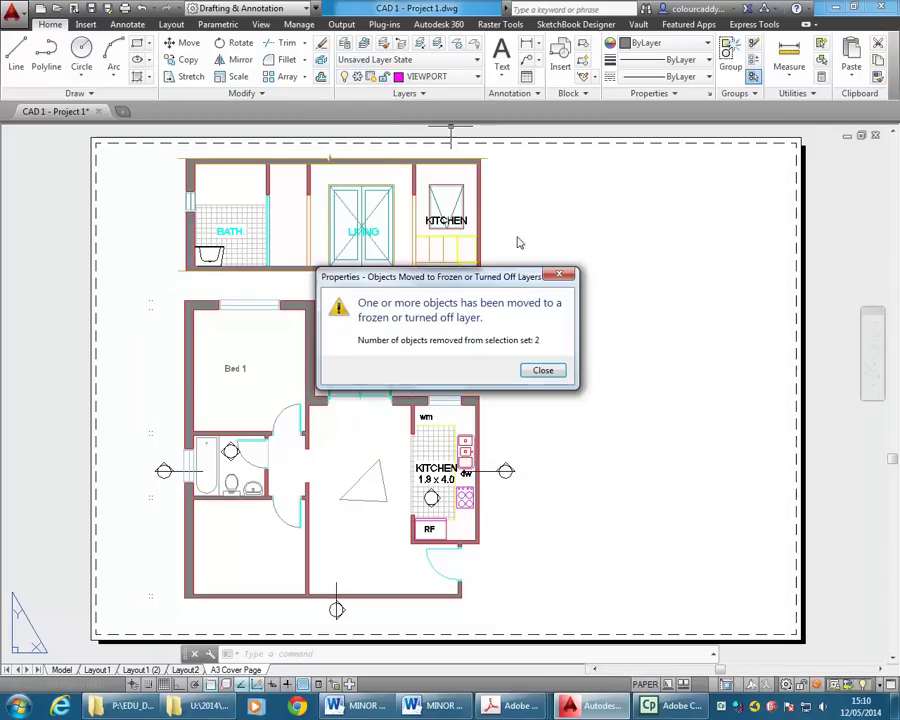
pyautogui.click(538, 370)
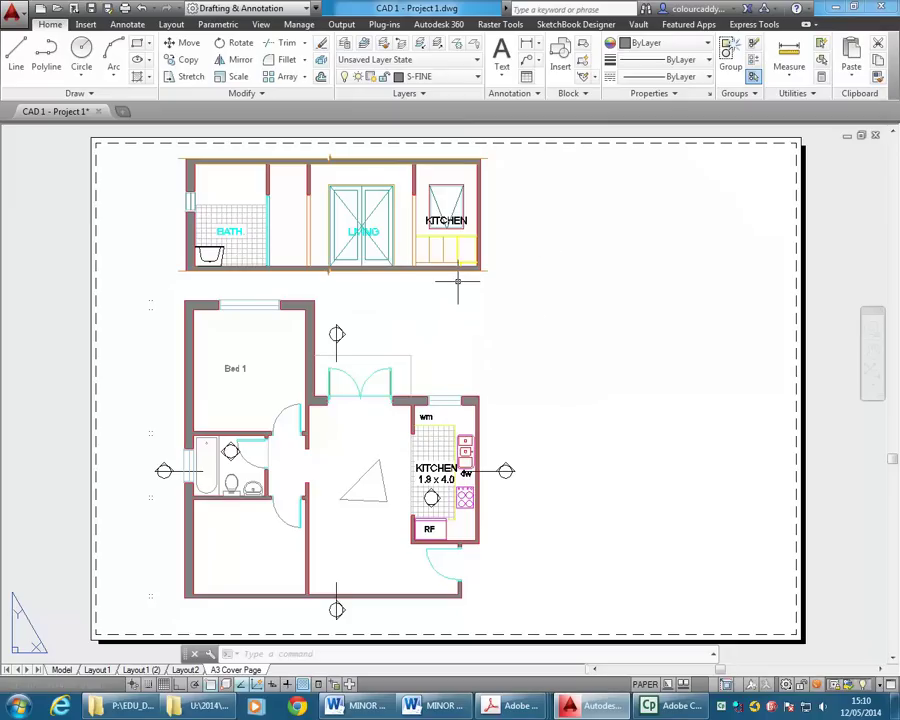
# - Erase the small triangle inside the floor-plan viewport and return to paper space
pyautogui.doubleClick(376, 468)
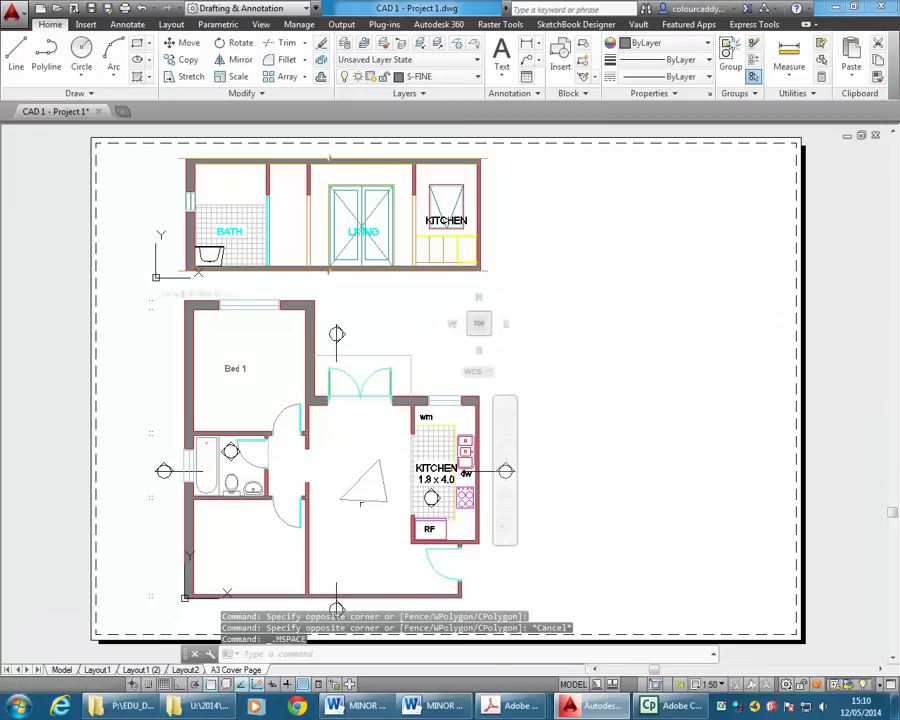
pyautogui.click(387, 451)
pyautogui.click(352, 504)
pyautogui.press('Delete')
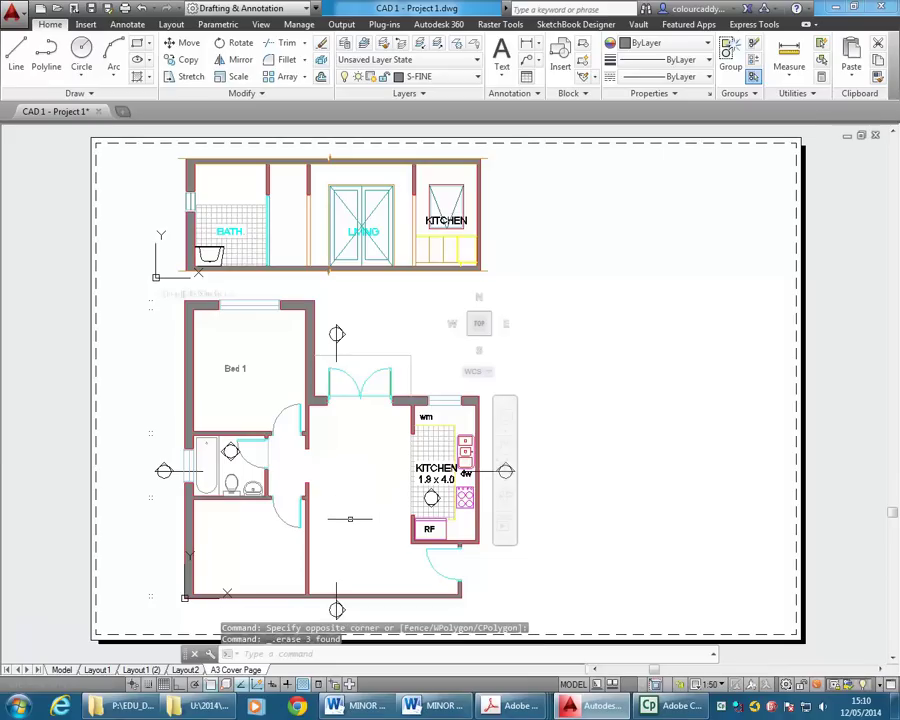
pyautogui.doubleClick(60, 300)
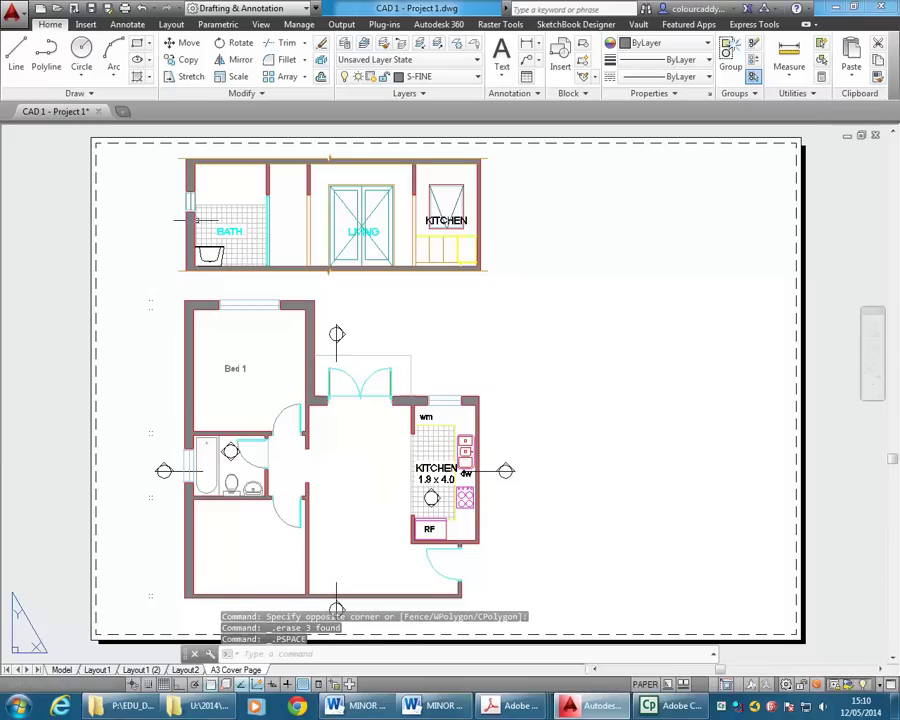
pyautogui.click(12, 12)
pyautogui.click(40, 272)
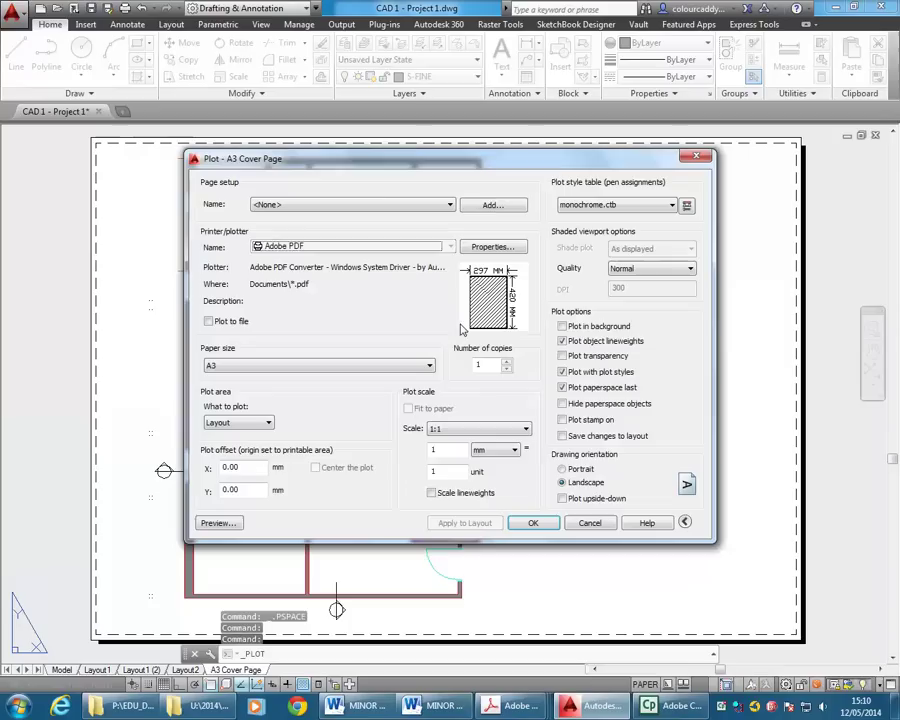
pyautogui.click(218, 522)
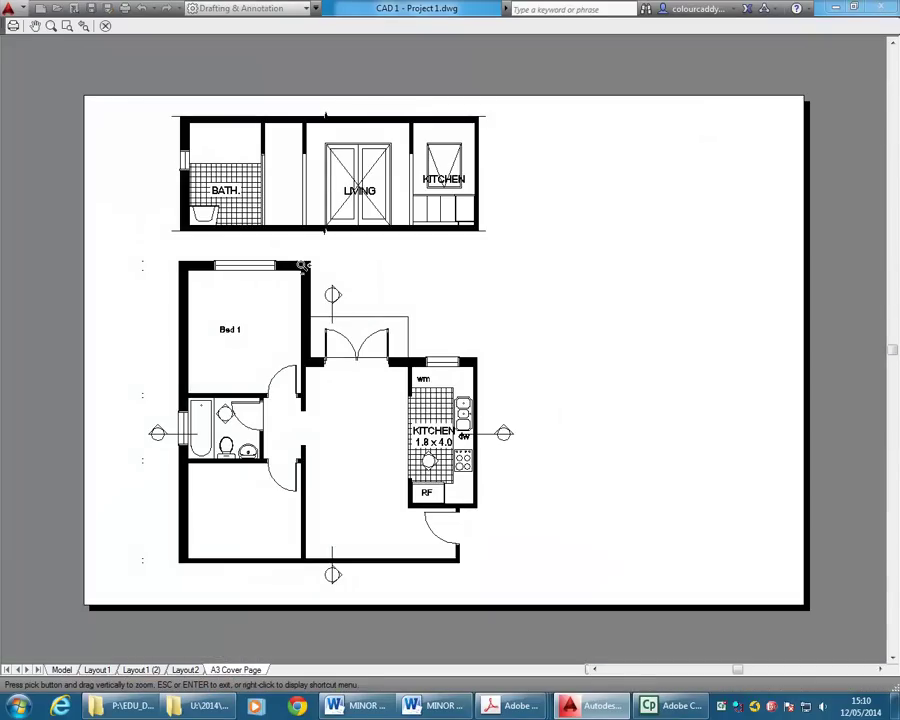
pyautogui.moveTo(225, 349); pyautogui.dragTo(340, 382)
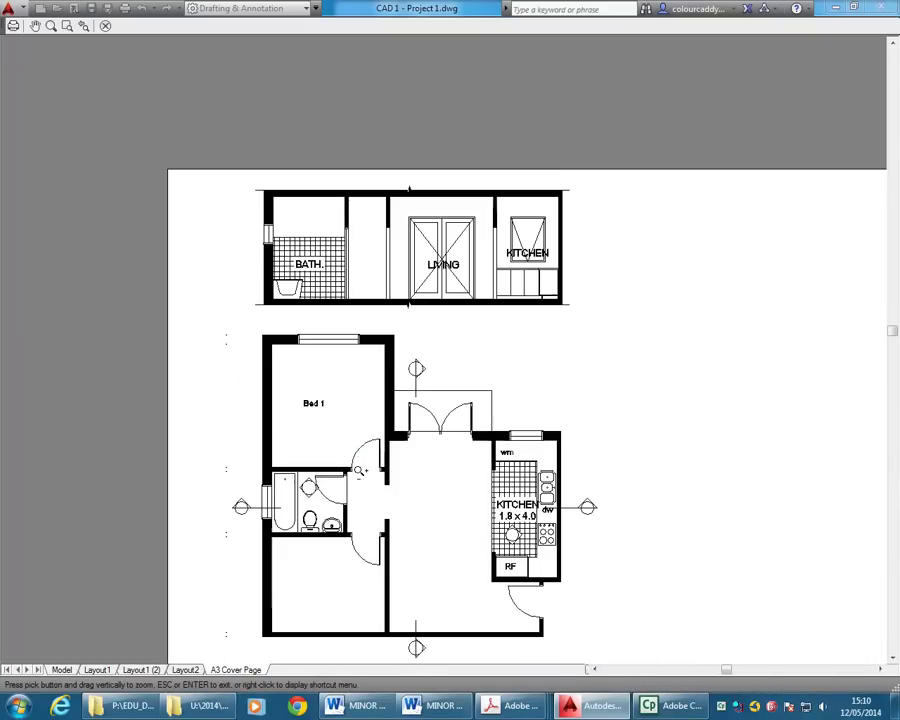
pyautogui.rightClick(333, 389)
pyautogui.click(362, 396)
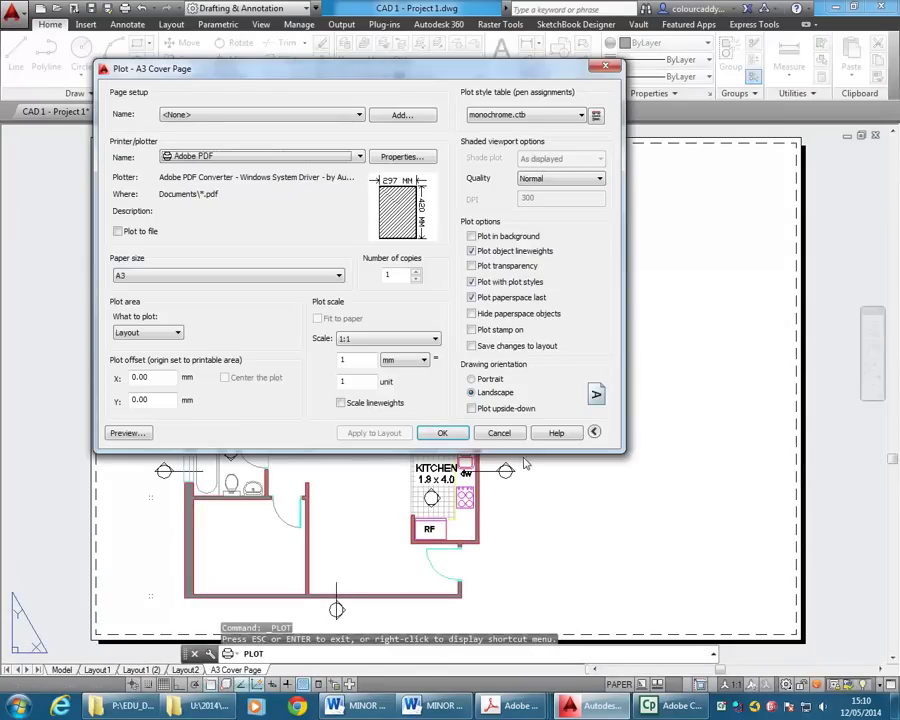
pyautogui.click(502, 432)
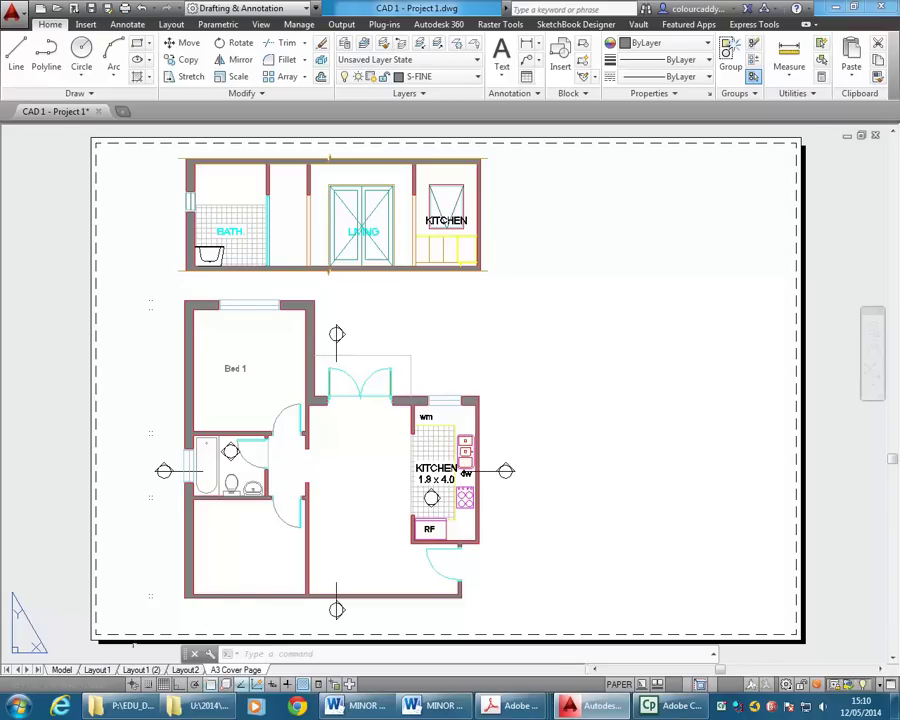
# - Open model space, turn the plan north-up with the ViewCube, and zoom toward the bathroom
pyautogui.click(62, 670)
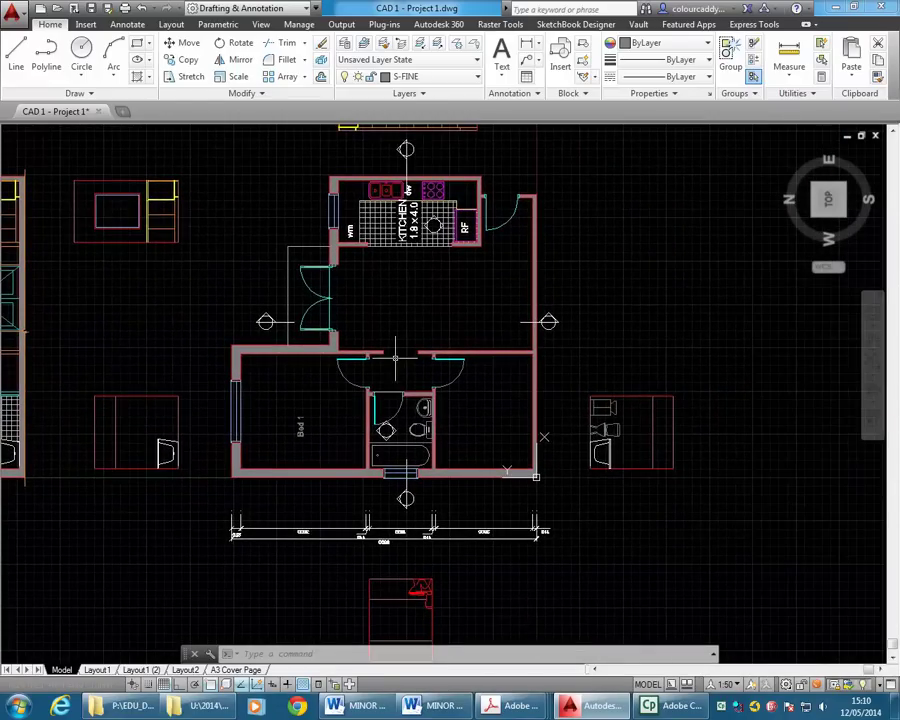
pyautogui.click(865, 145)
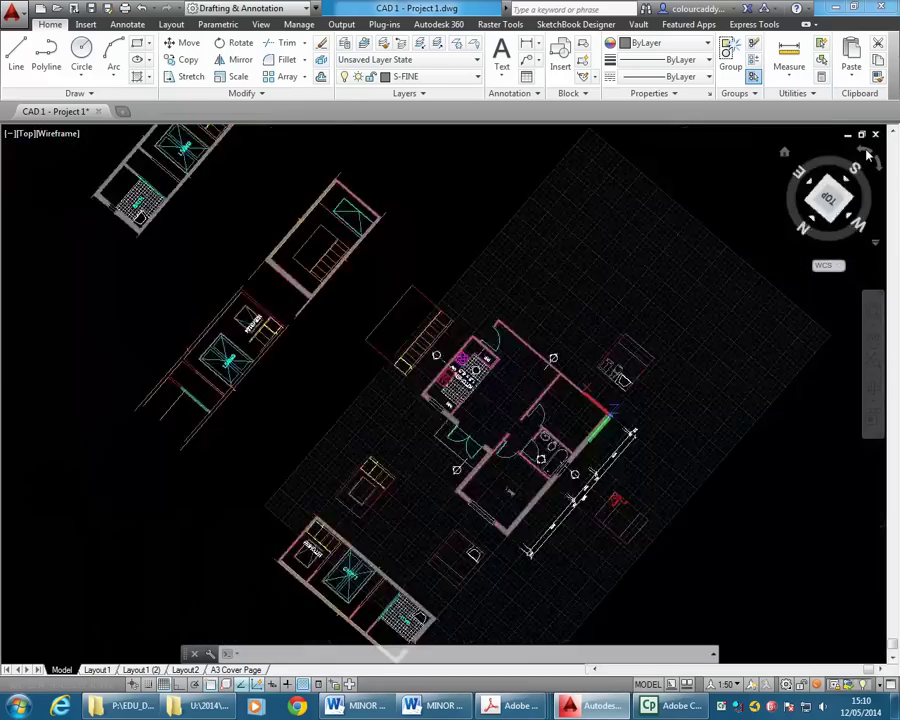
pyautogui.click(877, 166)
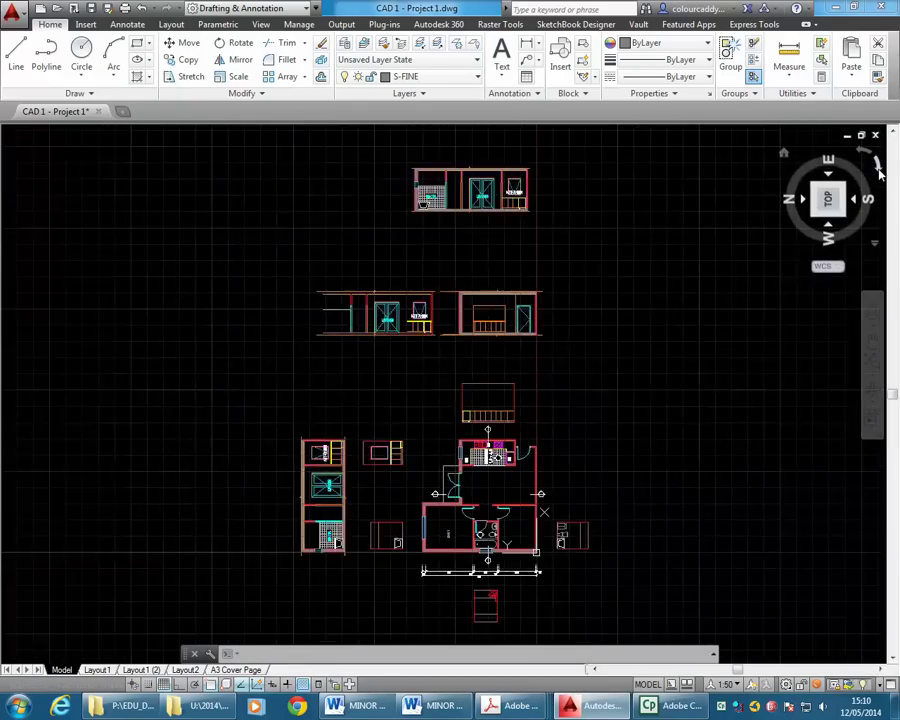
pyautogui.click(877, 166)
pyautogui.scroll(8, 318, 440)
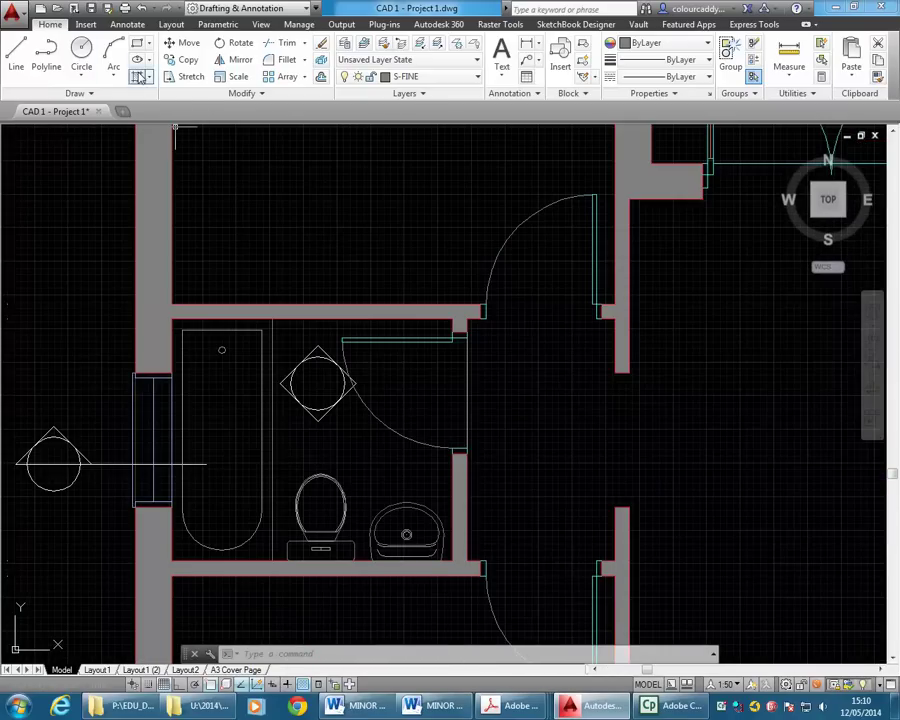
# - Hatch the bathroom floor area
pyautogui.click(139, 77)
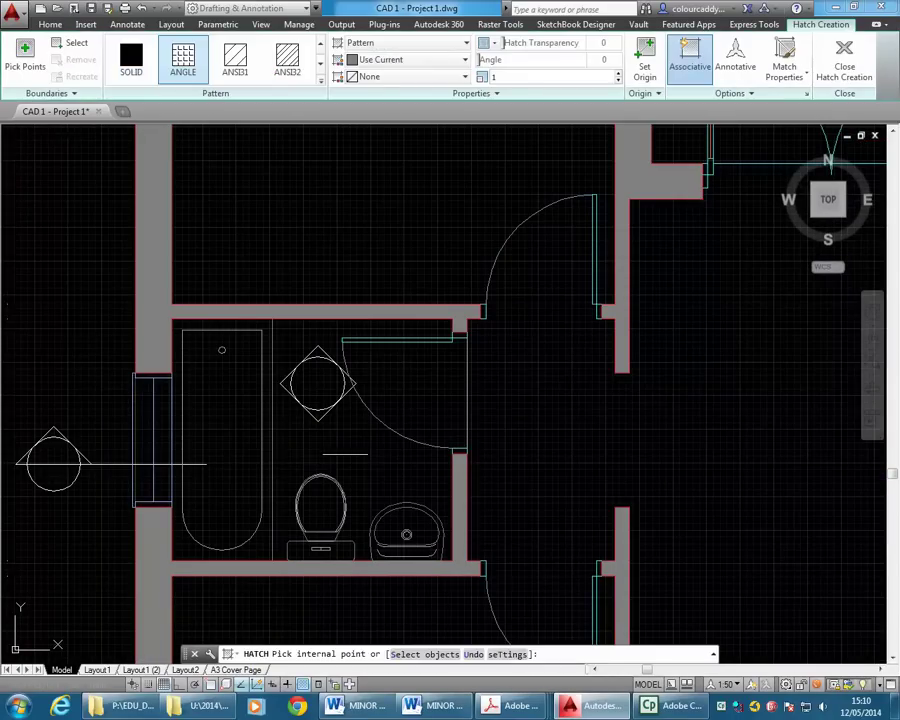
pyautogui.click(412, 396)
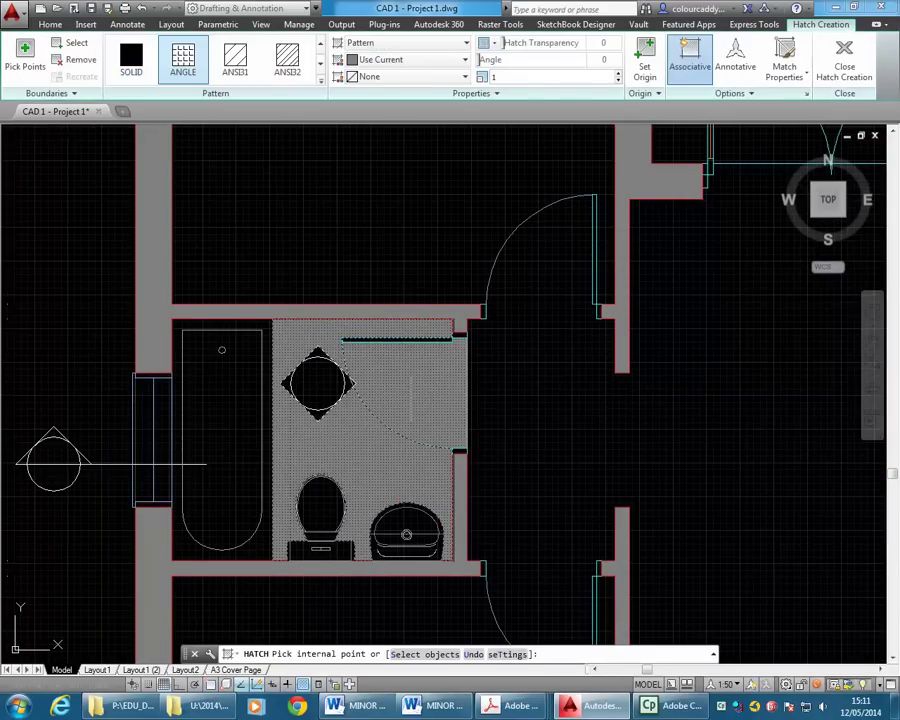
pyautogui.press('Return')
# - Make the bathroom hatch User defined with 100 spacing and Double crossing lines
pyautogui.click(400, 398)
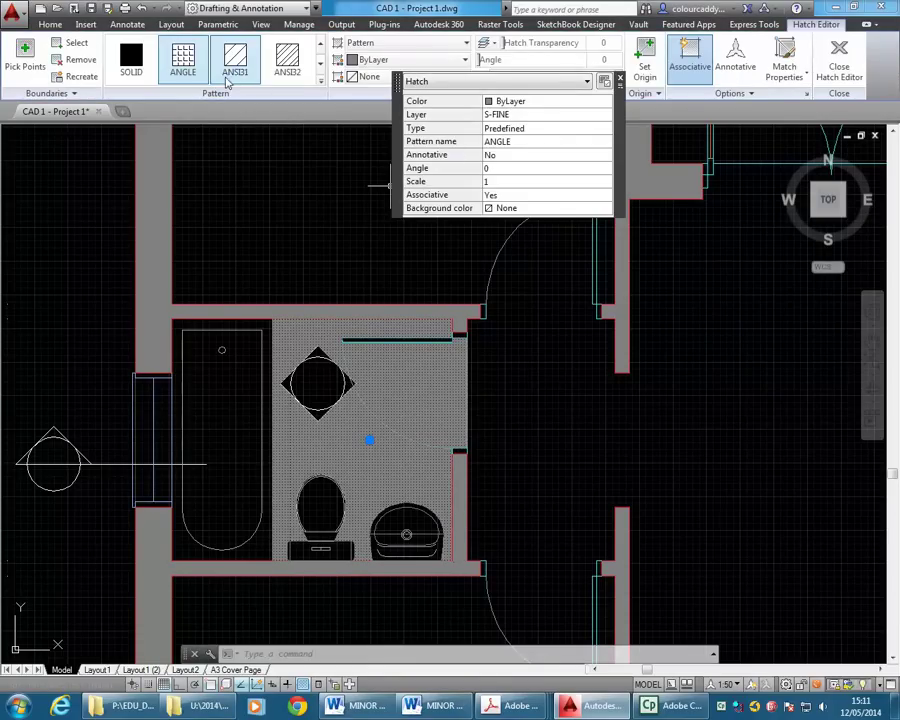
pyautogui.click(385, 45)
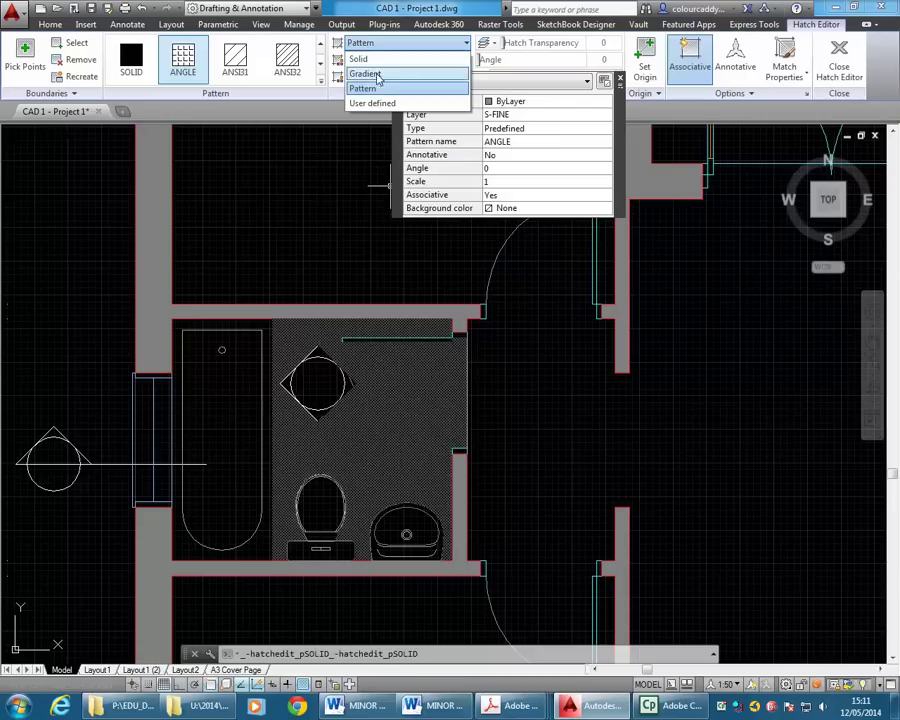
pyautogui.click(366, 103)
pyautogui.click(522, 76)
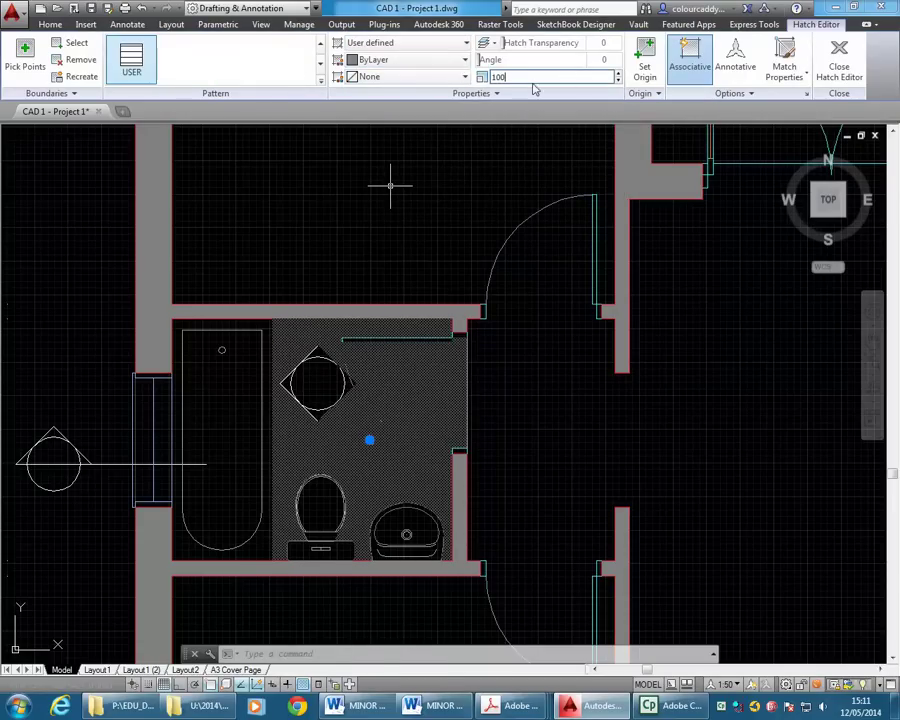
pyautogui.write('00')
pyautogui.click(470, 93)
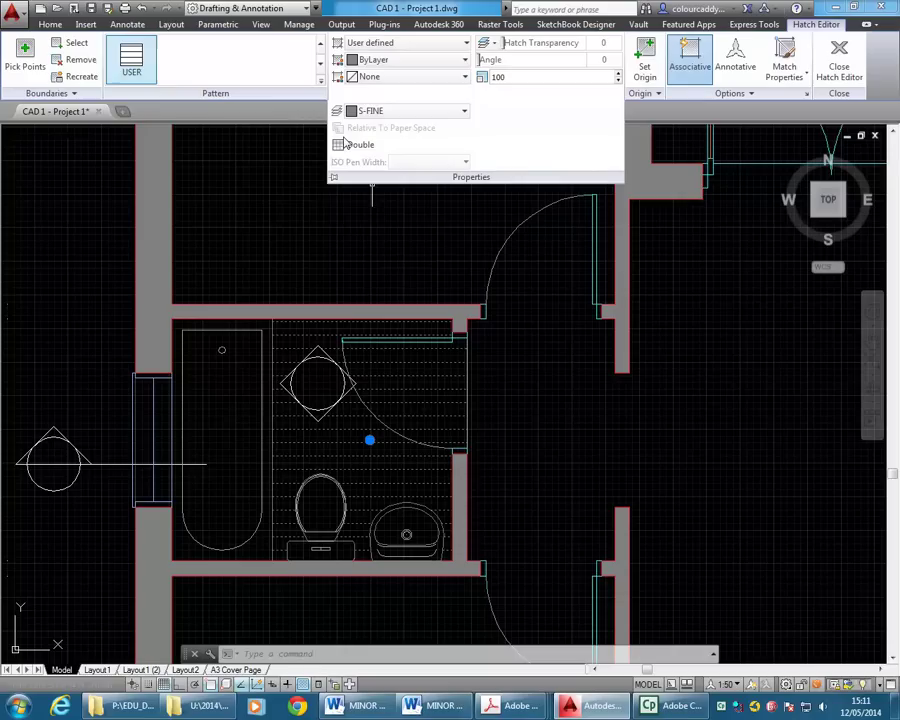
pyautogui.click(348, 145)
pyautogui.press('Escape')
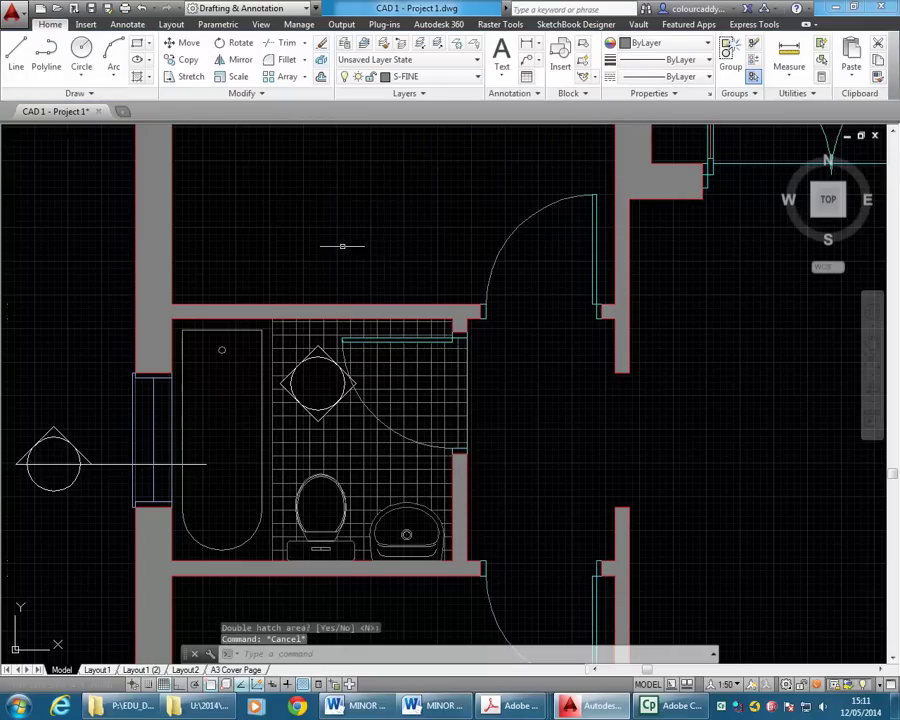
# - Re-centre the bathroom and return to the A3 Cover Page layout
pyautogui.moveTo(342, 245); pyautogui.dragTo(380, 224, button='middle')
pyautogui.press('Escape')
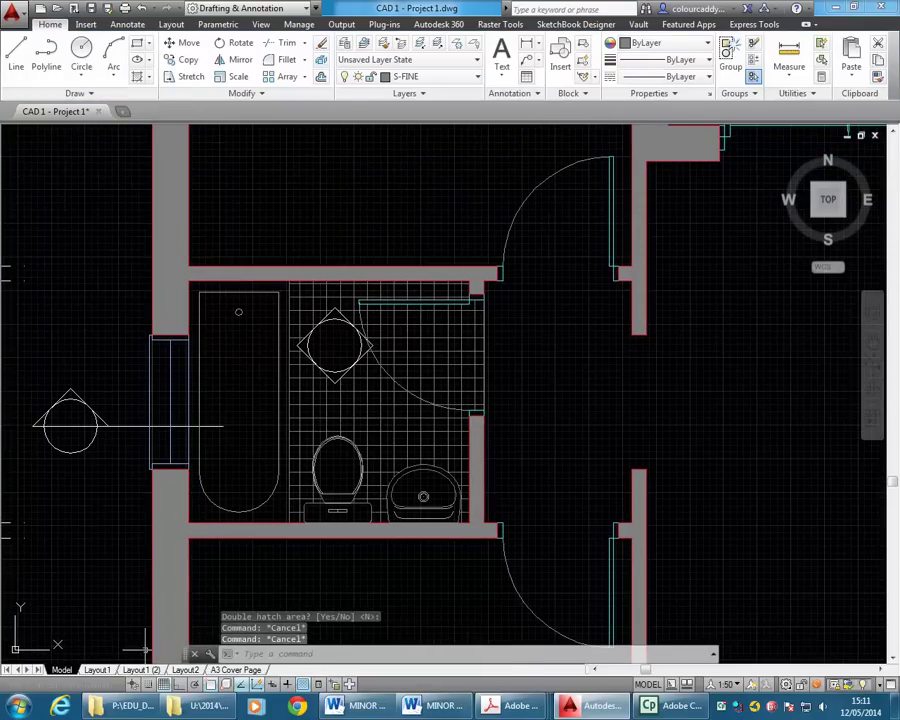
pyautogui.hotkey('ctrl', 'pagedown')
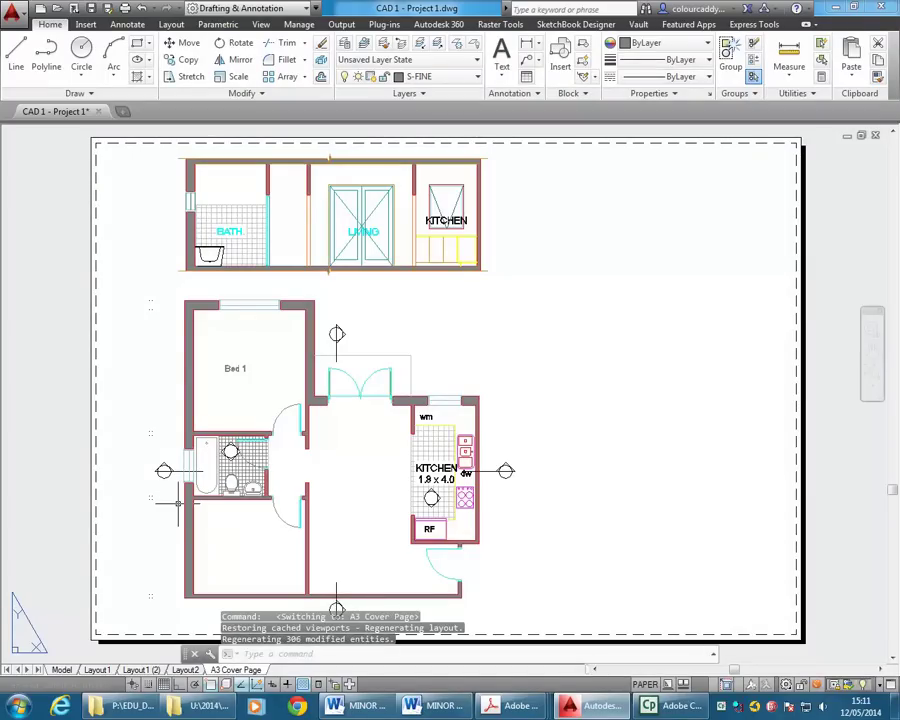
pyautogui.click(12, 10)
pyautogui.moveTo(44, 273)
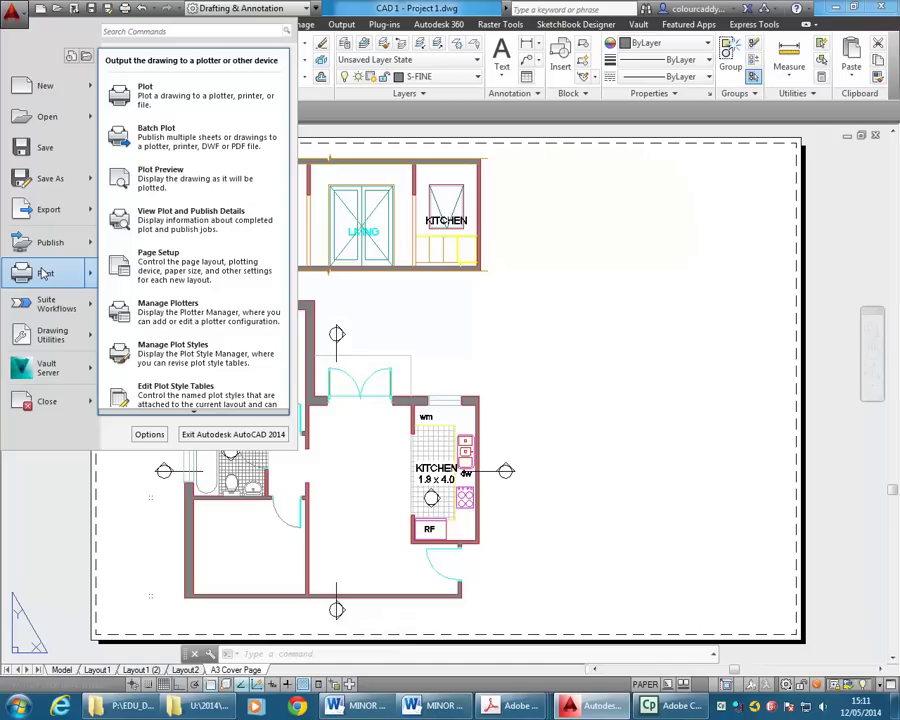
pyautogui.press('Escape')
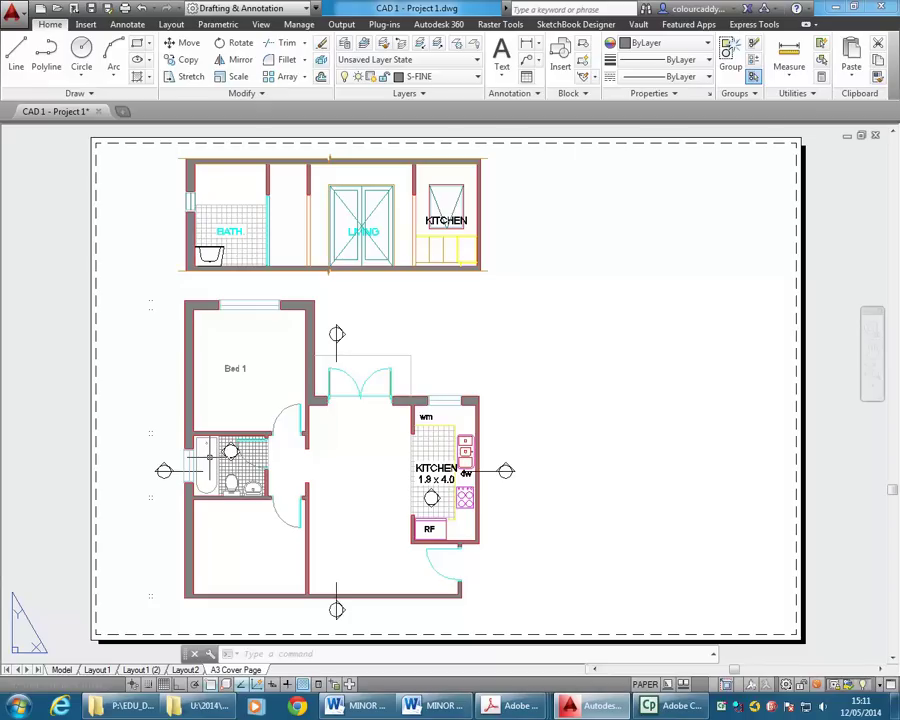
# - Open the Plot dialog for Adobe PDF on A3 and preview the tiled bathroom close-up
pyautogui.click(14, 14)
pyautogui.click(36, 268)
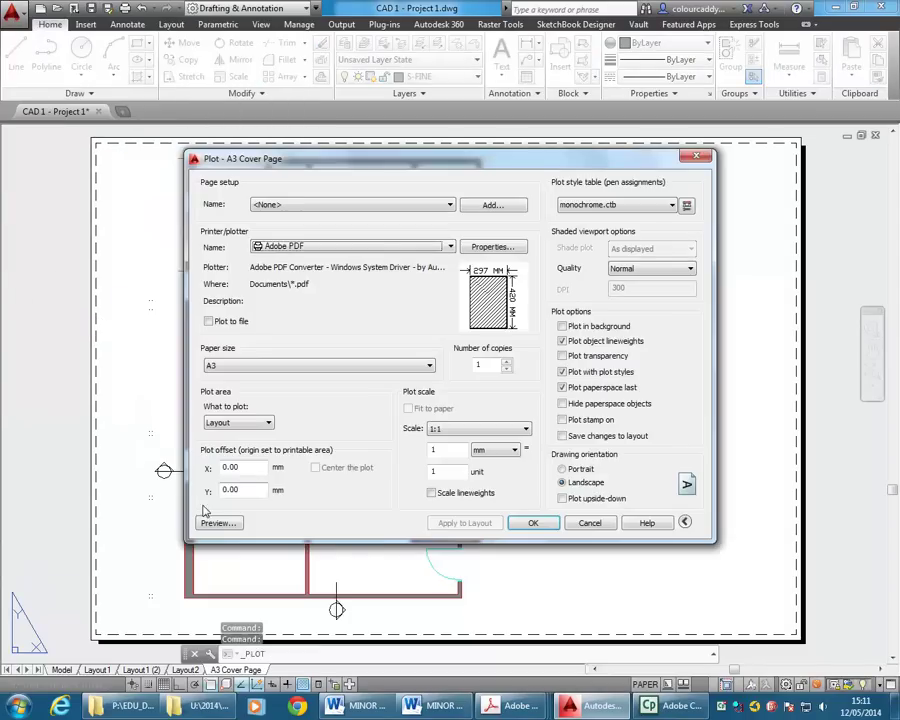
pyautogui.click(218, 522)
pyautogui.scroll(5, 290, 279)
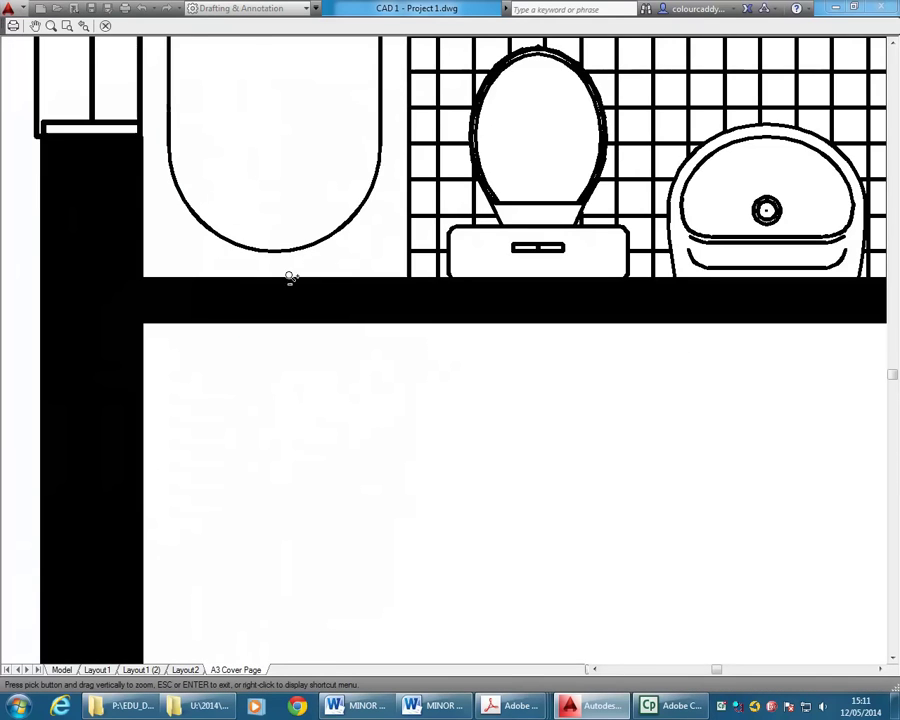
pyautogui.scroll(-2, 447, 250)
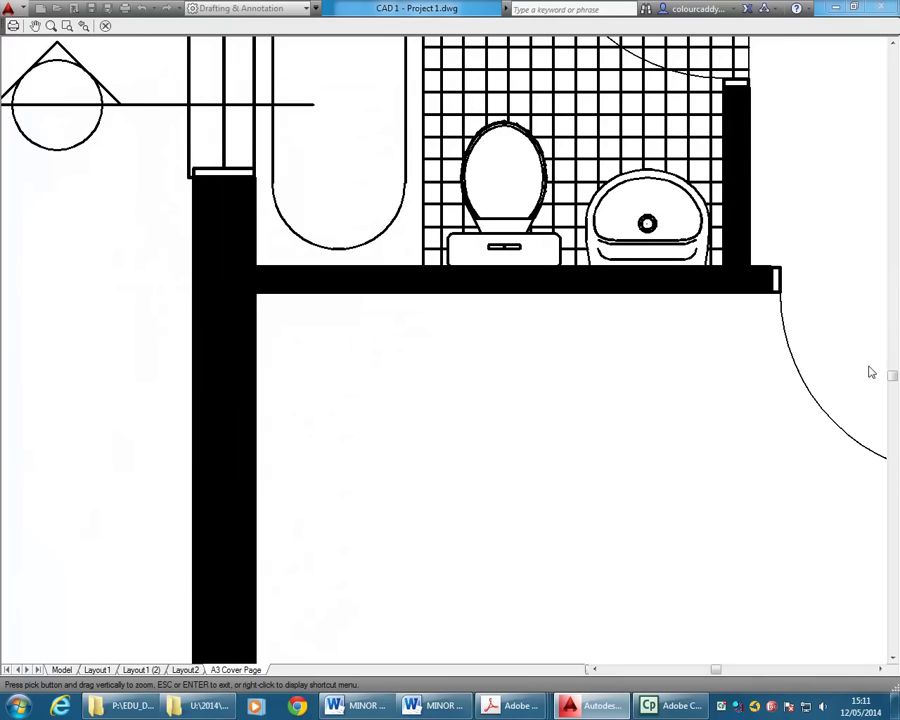
pyautogui.moveTo(893, 376); pyautogui.dragTo(893, 368)
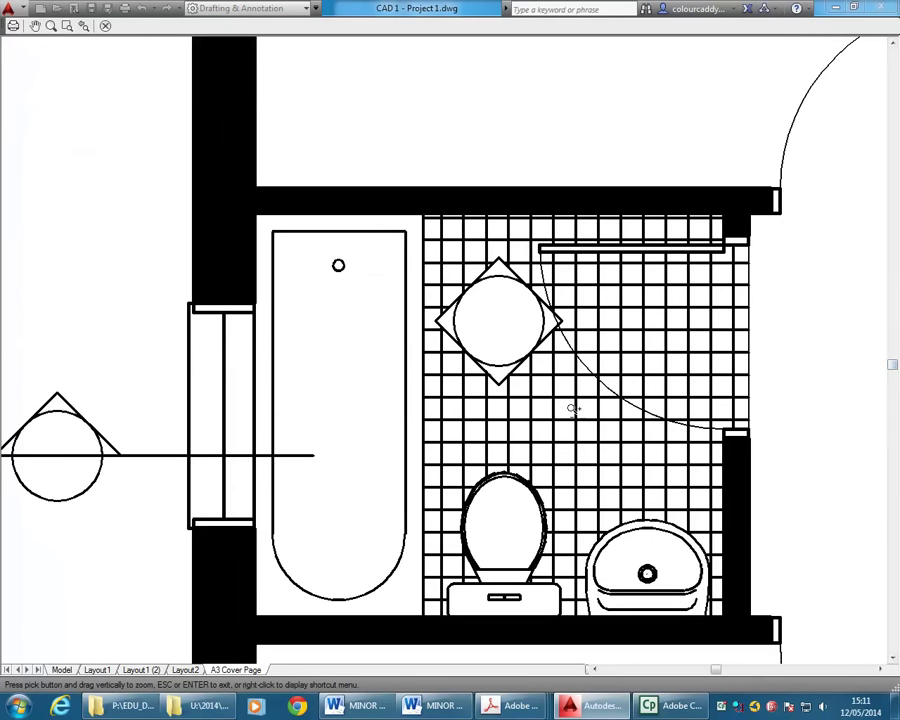
pyautogui.scroll(2, 513, 420)
pyautogui.scroll(-2, 479, 431)
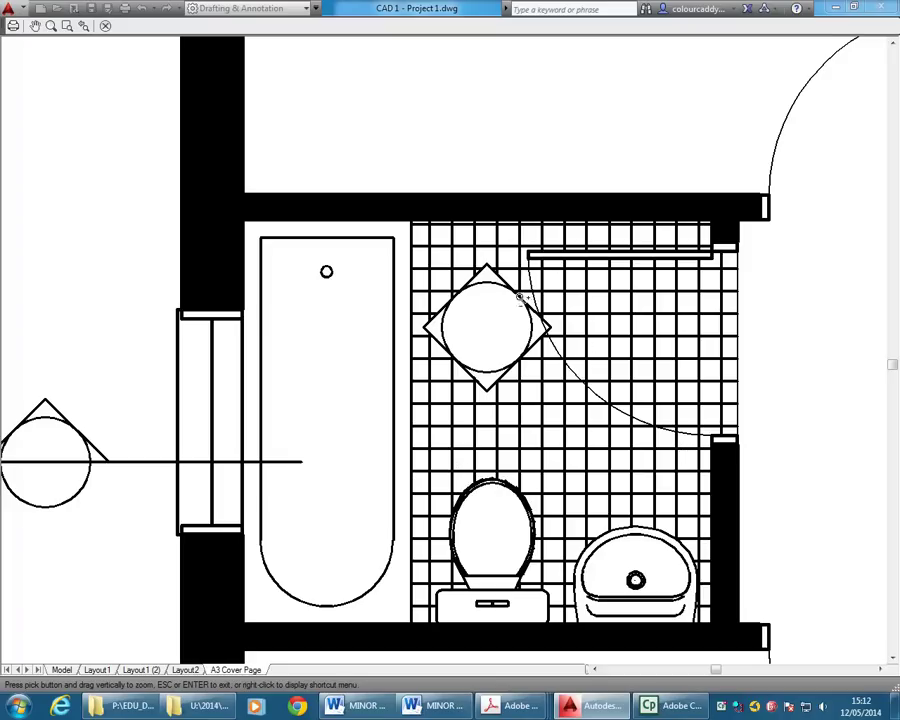
pyautogui.scroll(-6, 519, 297)
pyautogui.rightClick(568, 252)
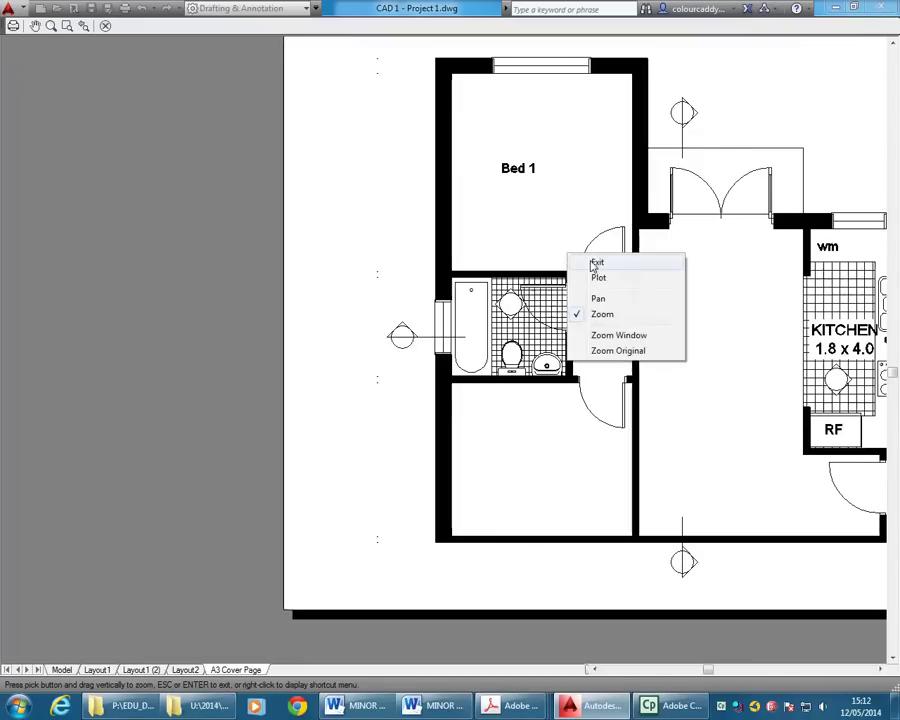
pyautogui.click(590, 257)
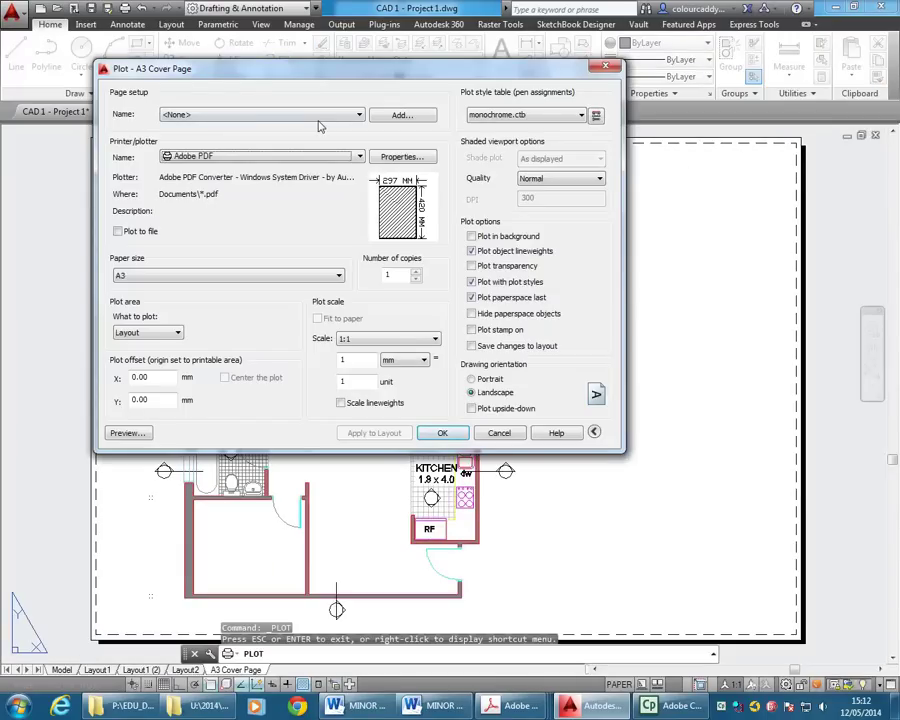
# - Plot the sheet, saving the PDF as 'CAD 1 - Project 1 Plan.pdf'
pyautogui.click(442, 432)
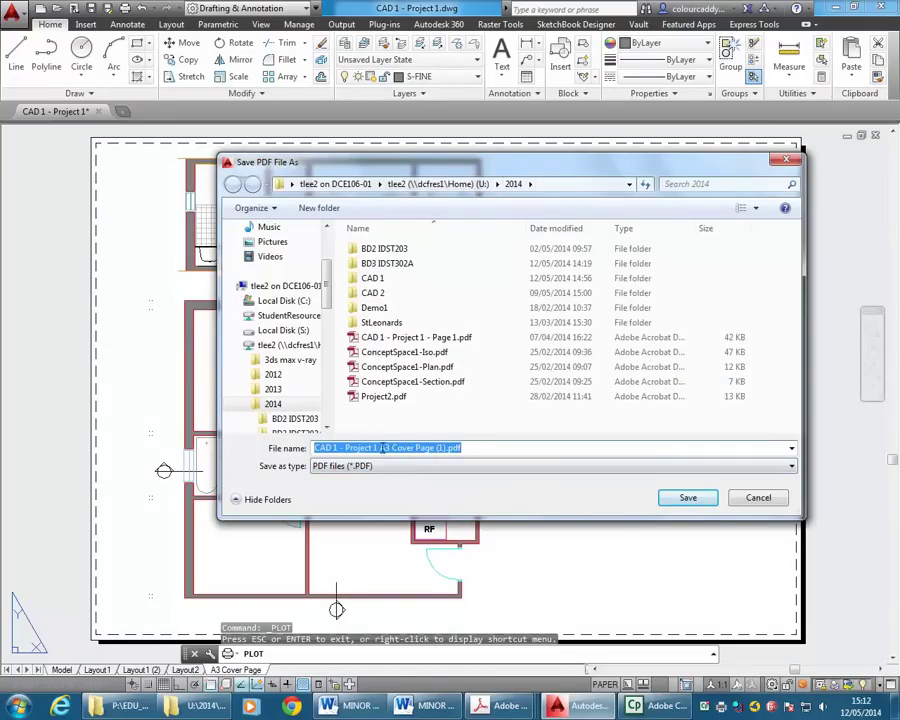
pyautogui.moveTo(381, 448); pyautogui.dragTo(444, 445)
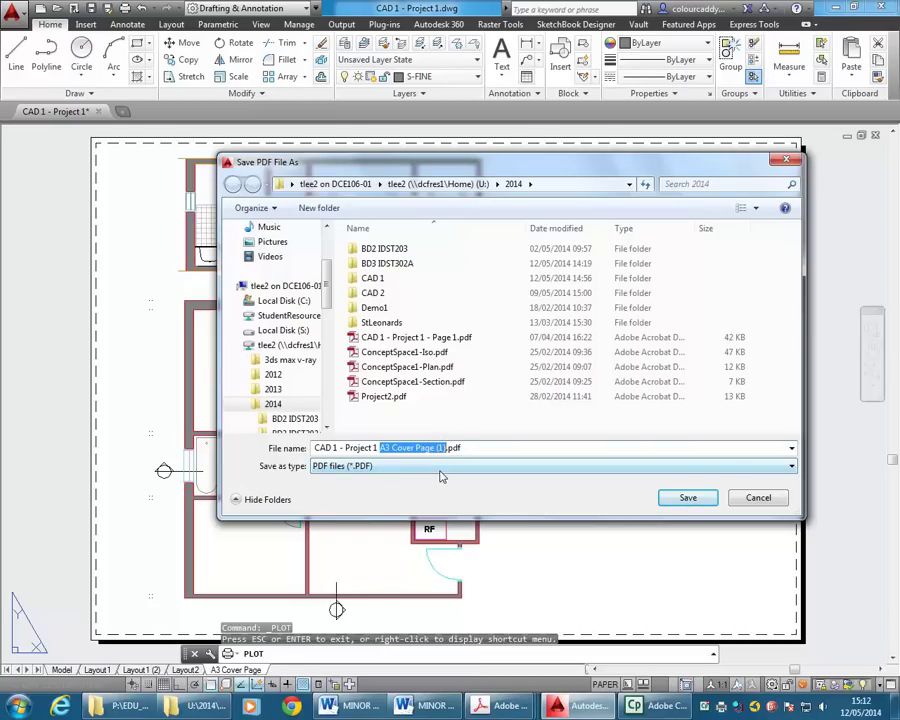
pyautogui.write('Plan')
pyautogui.click(678, 498)
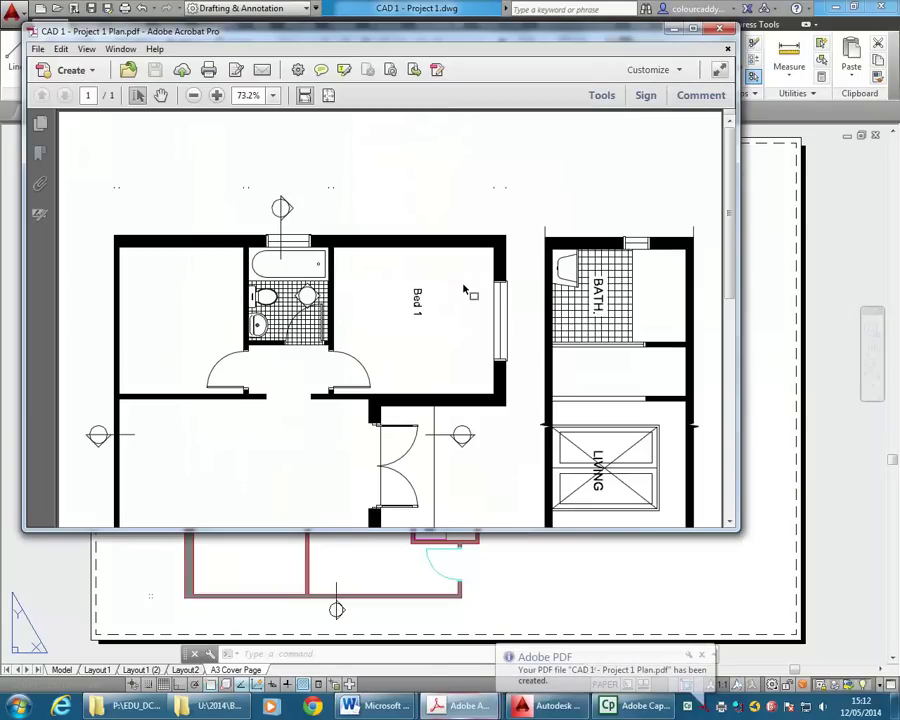
# - Scroll through the plotted floor-plan PDF in Acrobat, then close it to return to AutoCAD
pyautogui.scroll(-8, 562, 378)
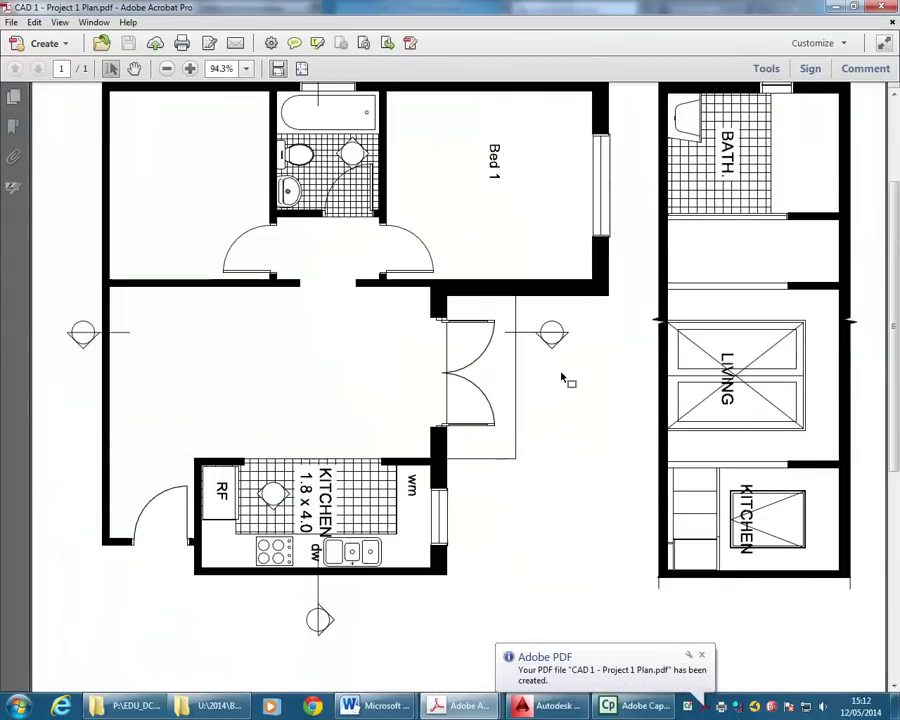
pyautogui.scroll(4, 562, 379)
pyautogui.scroll(3, 564, 382)
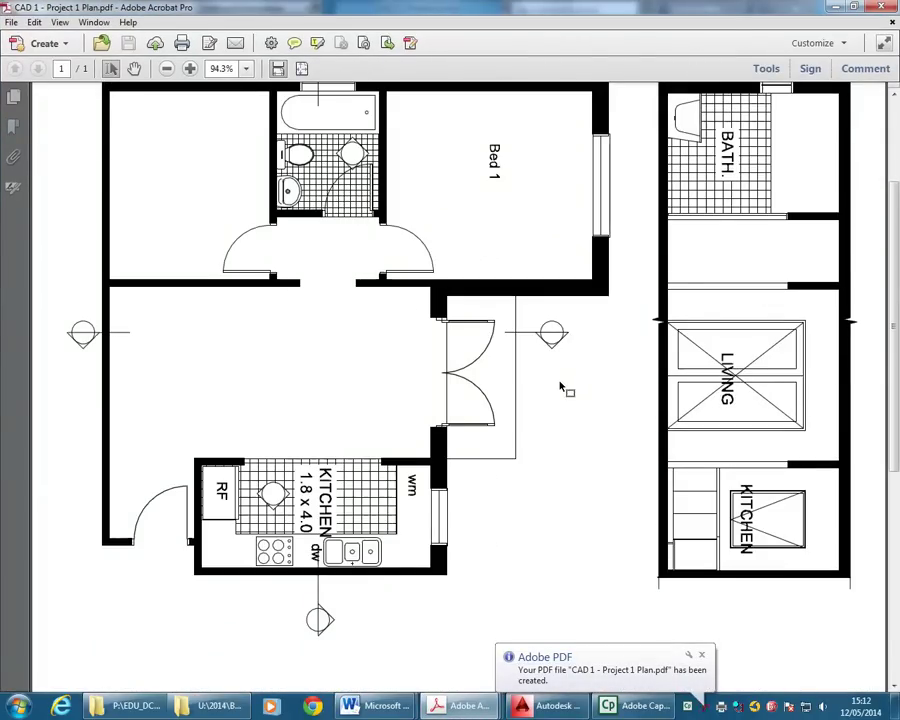
pyautogui.scroll(1, 566, 386)
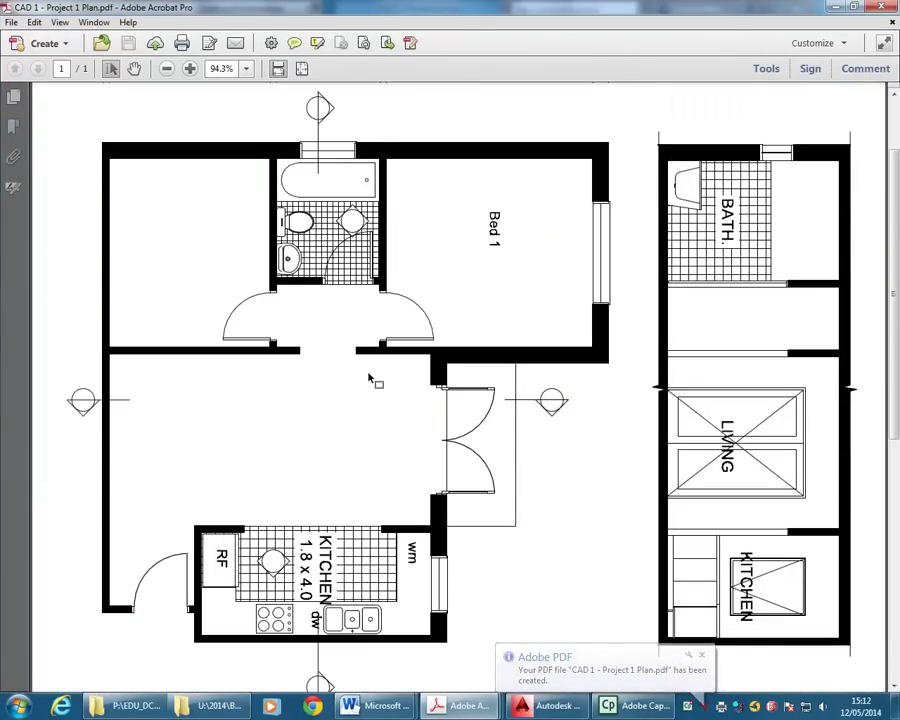
pyautogui.scroll(2, 369, 378)
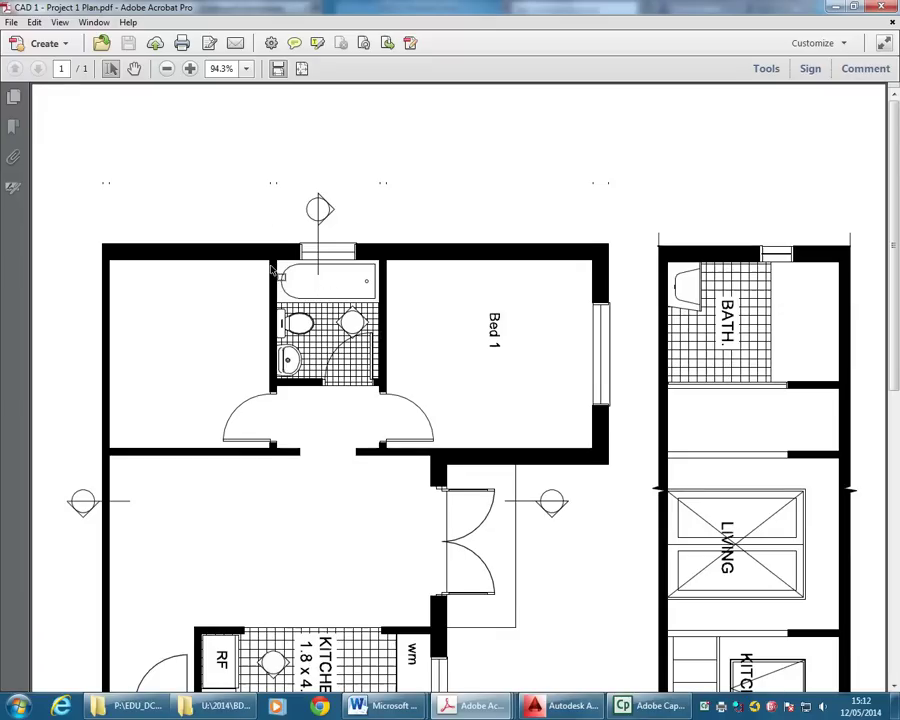
pyautogui.scroll(-3, 396, 430)
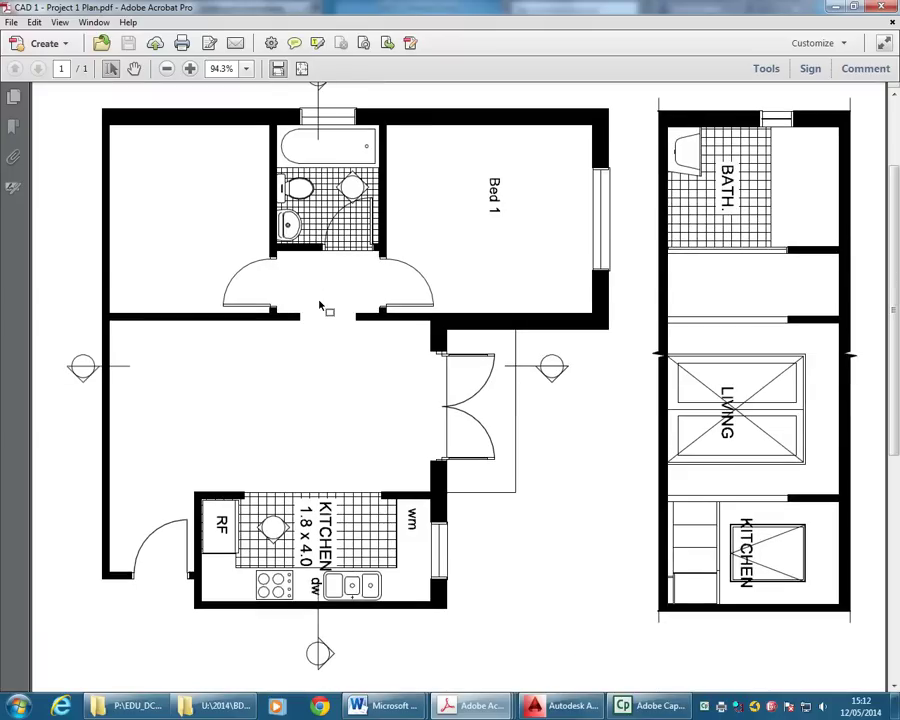
pyautogui.click(883, 8)
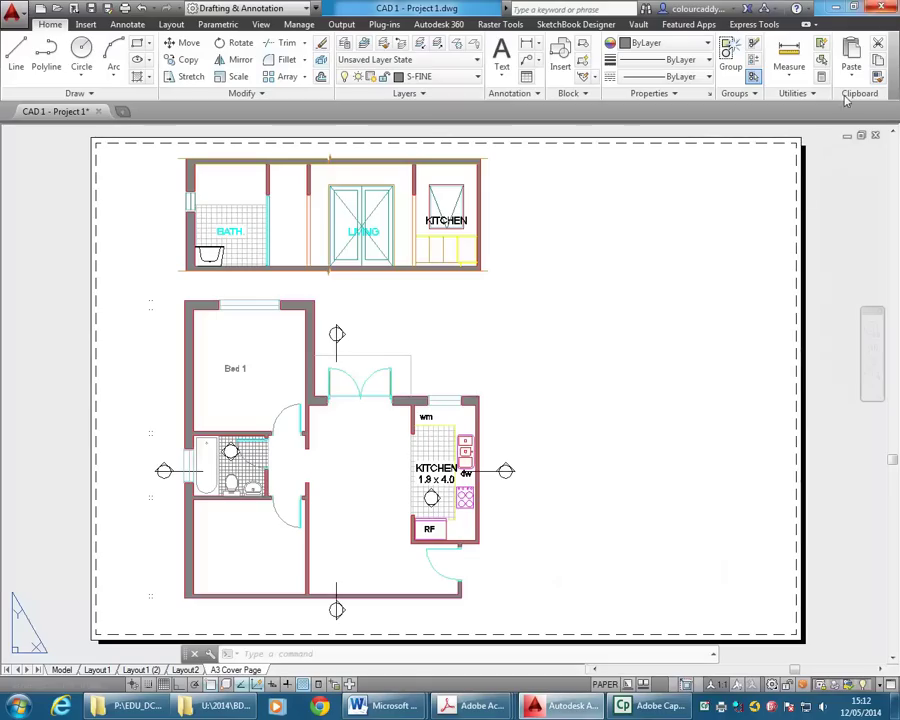